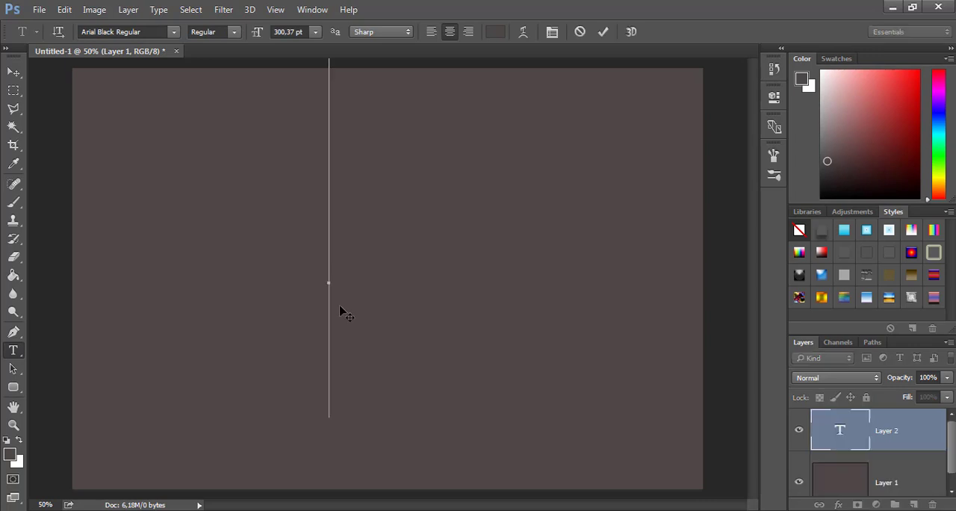
# Add the text "Technique bugs" across the middle of the canvas in black Arial Black at 48 pt
pyautogui.write('te')
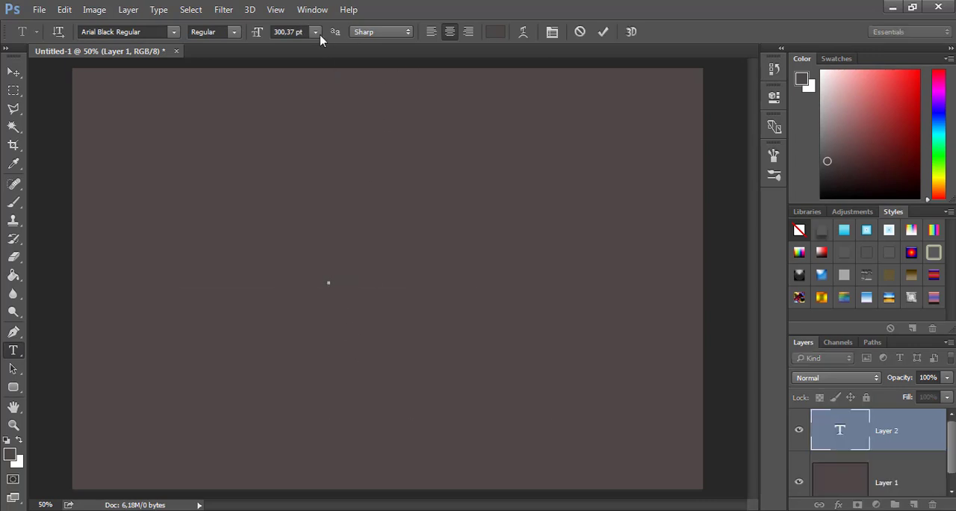
pyautogui.click(315, 33)
pyautogui.click(321, 180)
pyautogui.click(495, 31)
pyautogui.press('Return')
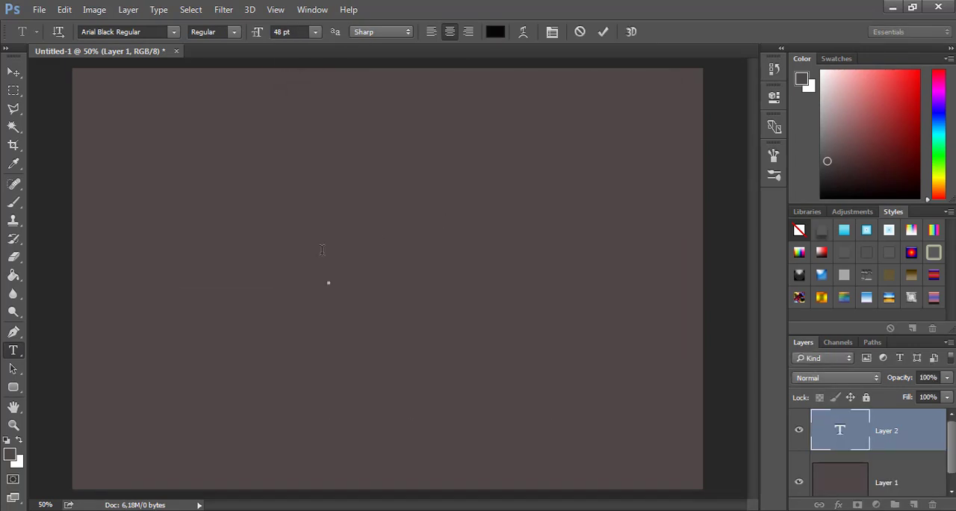
pyautogui.write('Techniqu')
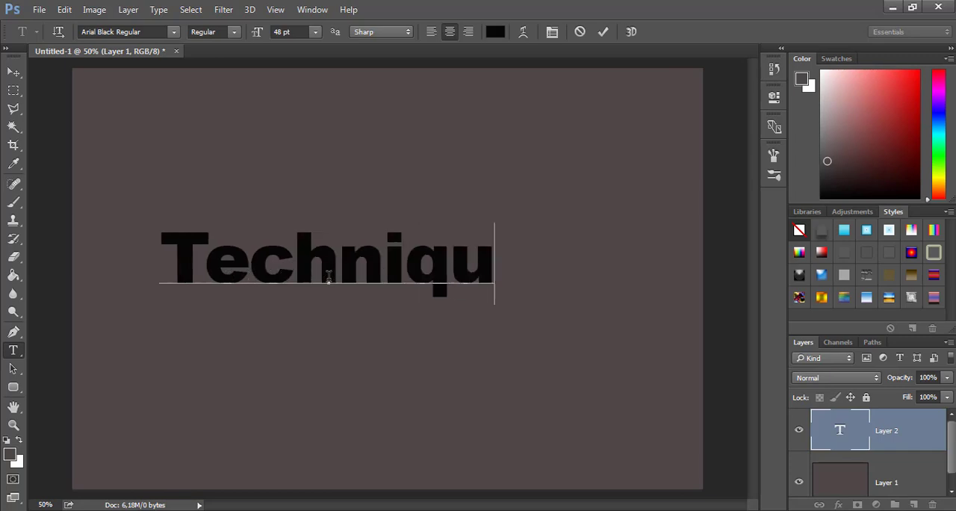
pyautogui.write('e bugs')
pyautogui.click(14, 72)
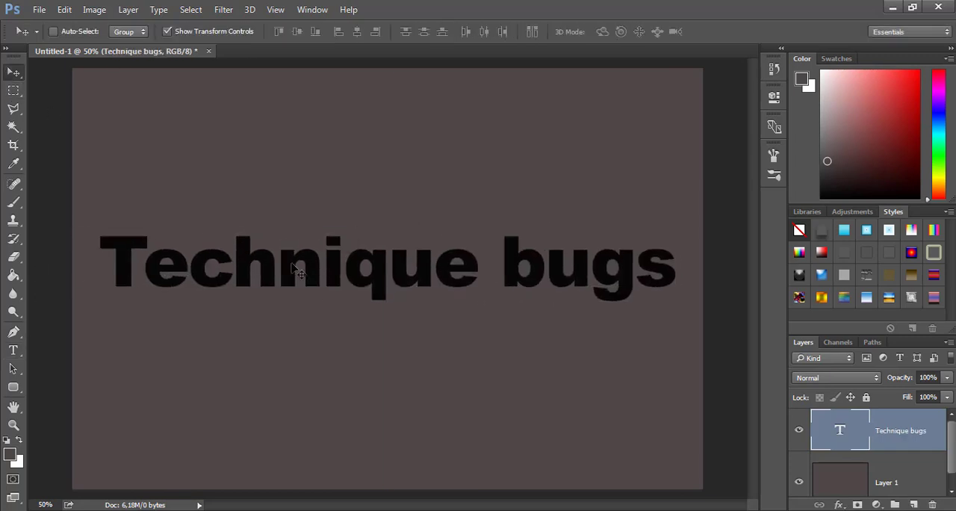
# Narrow the "Technique bugs" text horizontally from both ends and apply the transformation
pyautogui.moveTo(100, 269); pyautogui.dragTo(193, 262)
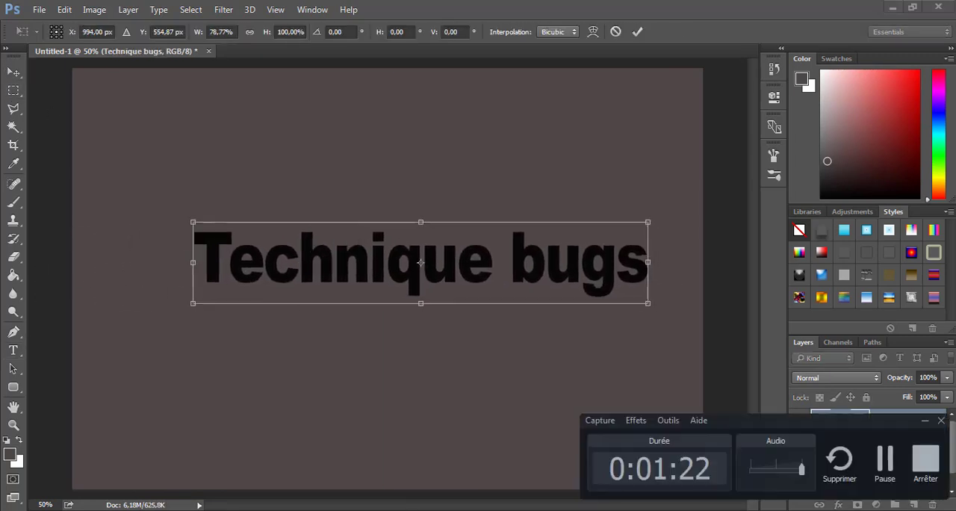
pyautogui.moveTo(648, 262); pyautogui.dragTo(631, 262)
pyautogui.click(14, 350)
pyautogui.click(428, 207)
# Select all of the "Technique bugs" text and browse the available fonts
pyautogui.click(380, 254)
pyautogui.hotkey('ctrl', 'a')
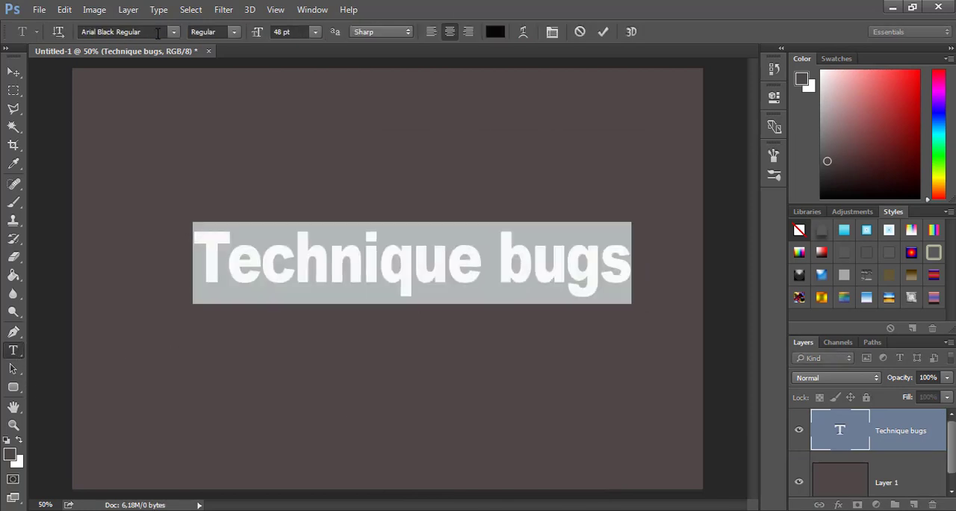
pyautogui.click(173, 32)
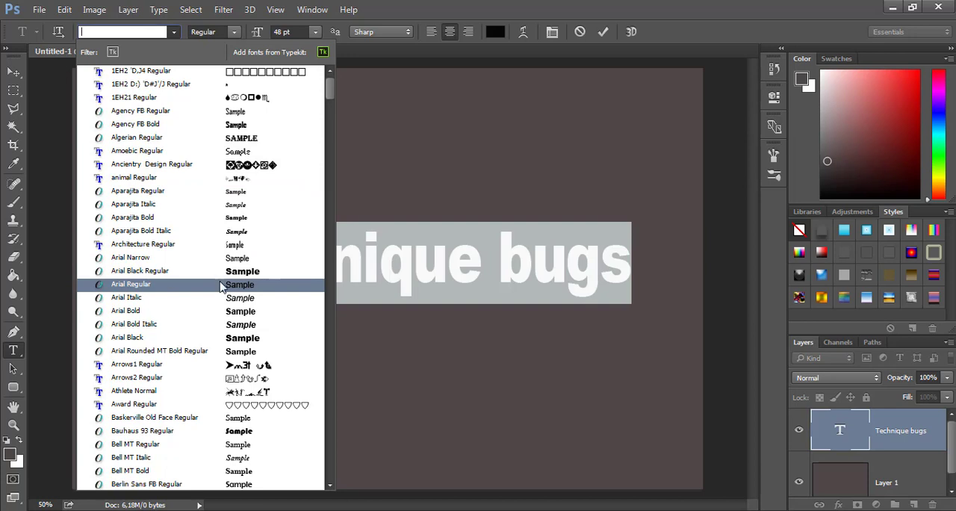
pyautogui.click(295, 275)
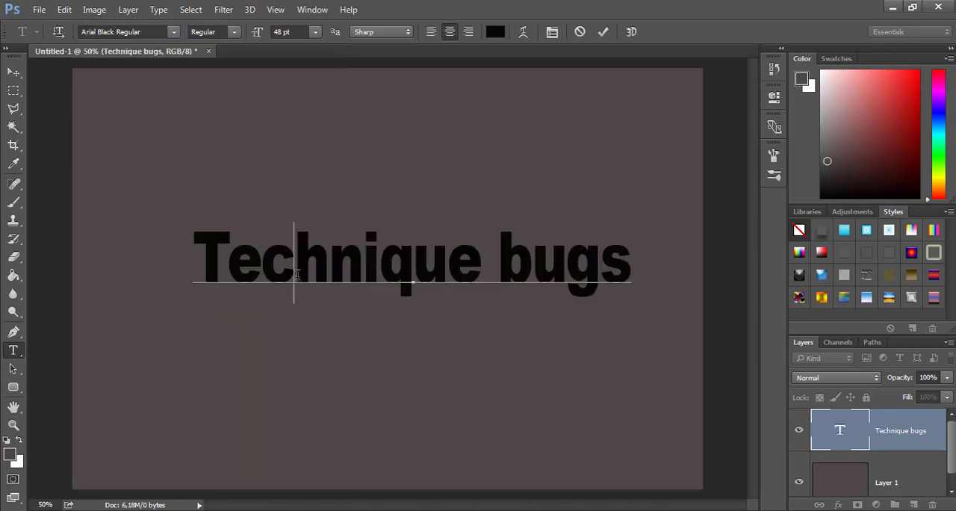
# Create a new 3D extrusion from the "Technique bugs" layer and switch to the 3D workspace
pyautogui.click(252, 12)
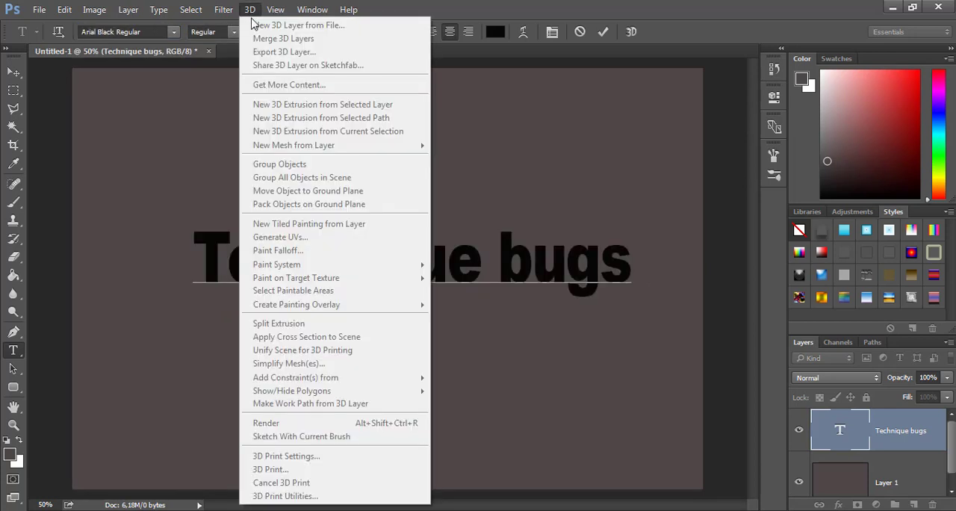
pyautogui.click(150, 195)
pyautogui.click(13, 72)
pyautogui.click(250, 11)
pyautogui.click(340, 105)
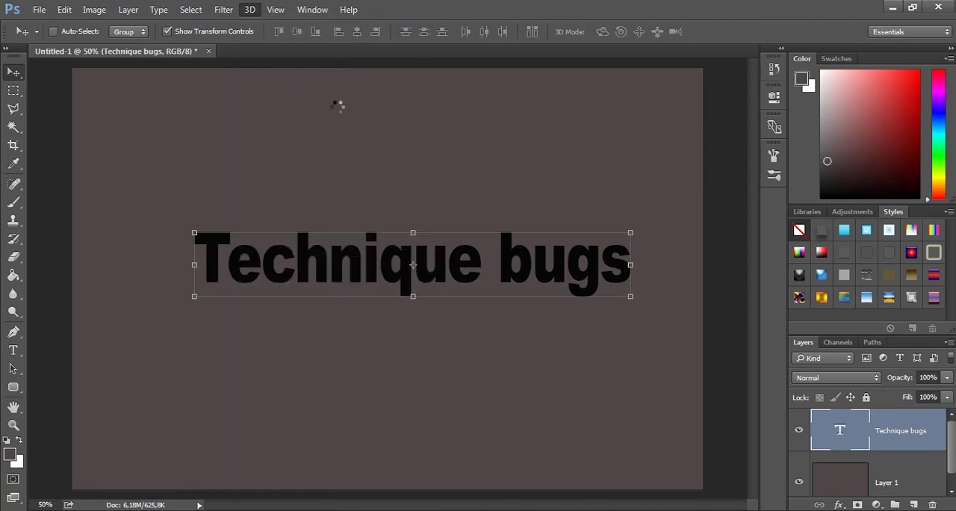
pyautogui.click(440, 208)
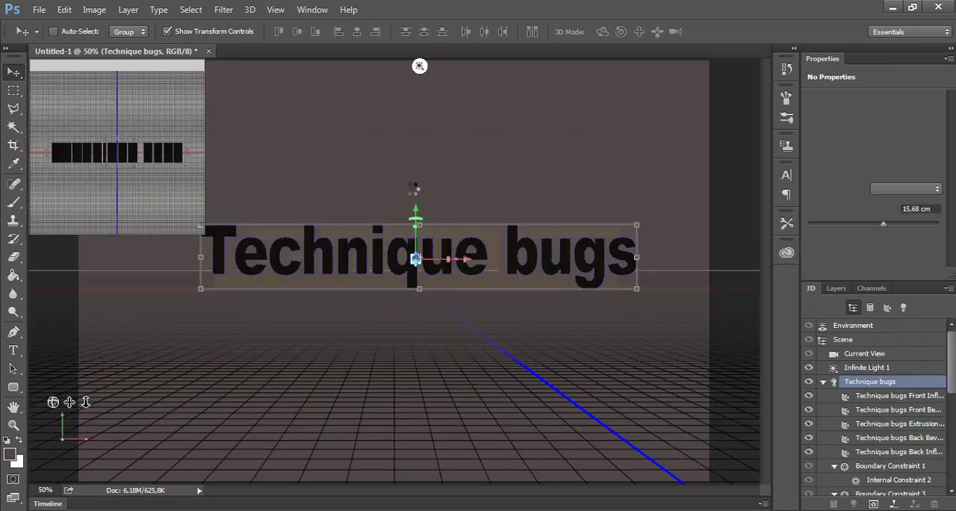
# Rotate the 3D text slightly, tilting it about -1.8° around its Z axis, and enlarge it a little
pyautogui.moveTo(328, 266); pyautogui.dragTo(330, 276)
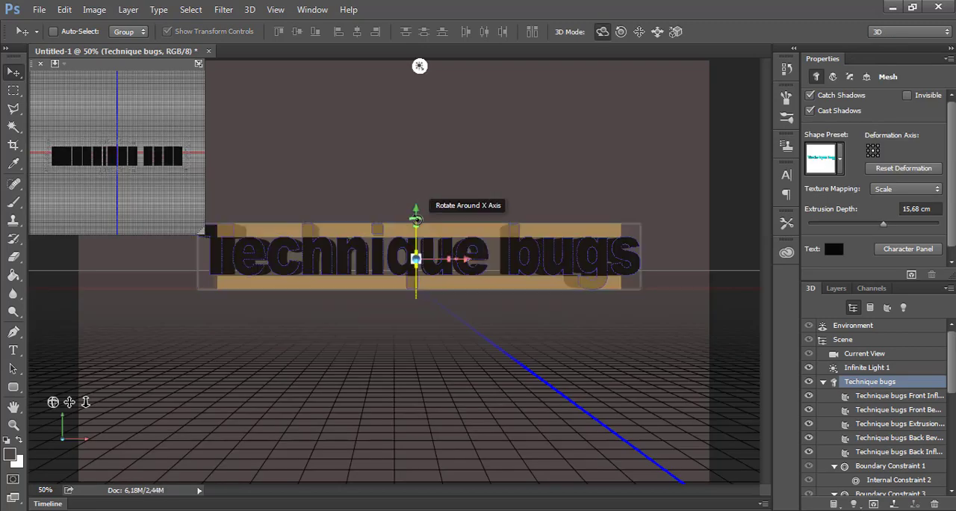
pyautogui.moveTo(423, 224)
pyautogui.mouseDown()
pyautogui.moveTo(436, 235)
pyautogui.moveTo(416, 215)
pyautogui.mouseUp()
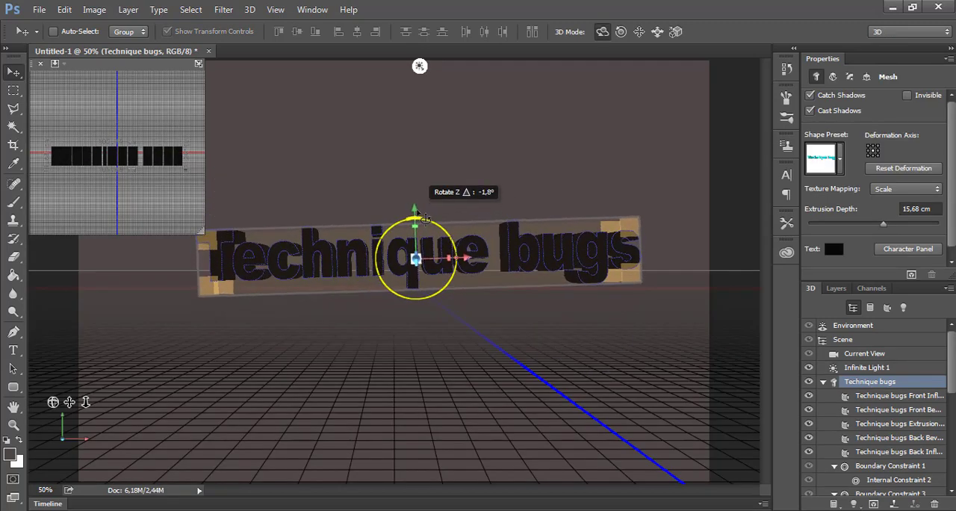
pyautogui.moveTo(448, 260); pyautogui.dragTo(416, 226)
pyautogui.click(415, 343)
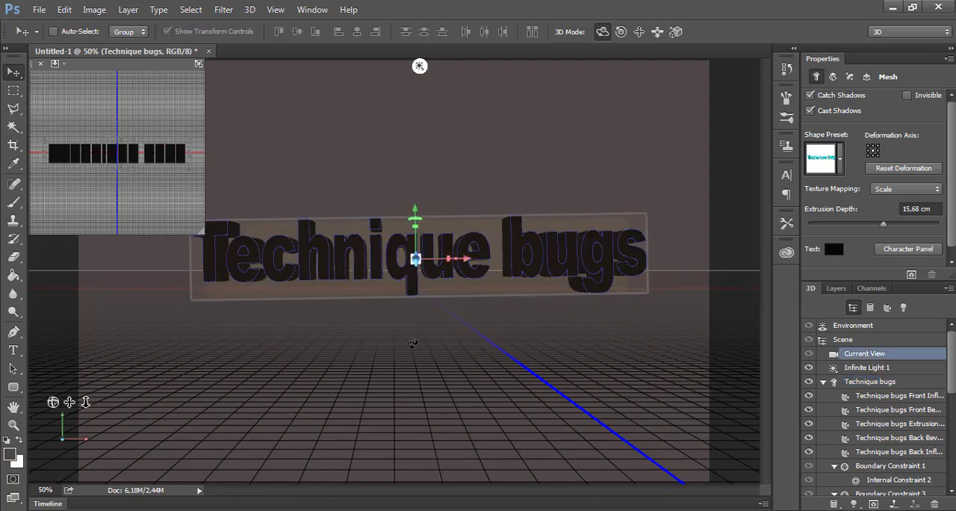
# Orbit the scene's camera slightly around the 3D text
pyautogui.moveTo(389, 292); pyautogui.dragTo(375, 250)
pyautogui.click(376, 250)
pyautogui.click(435, 361)
pyautogui.click(446, 261)
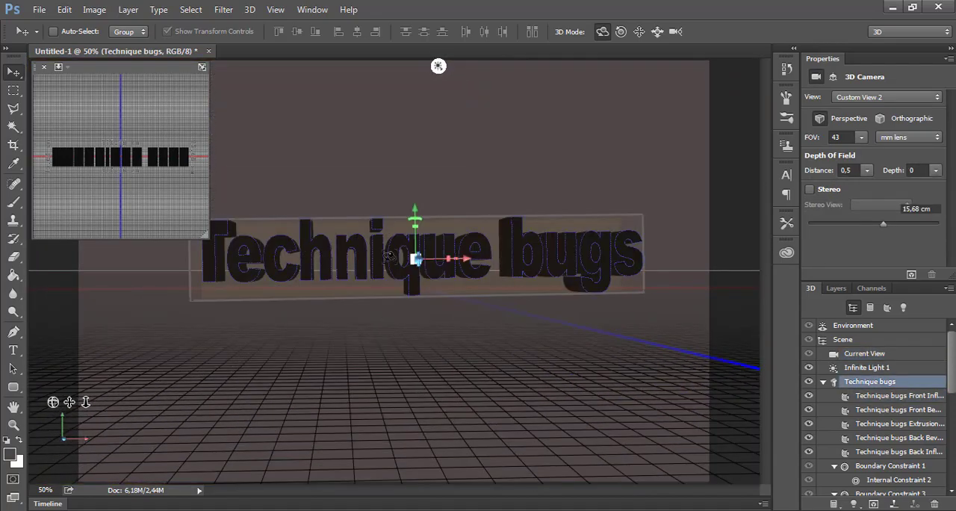
# Select the infinite light and redirect it toward the 3D text
pyautogui.click(435, 197)
pyautogui.click(438, 69)
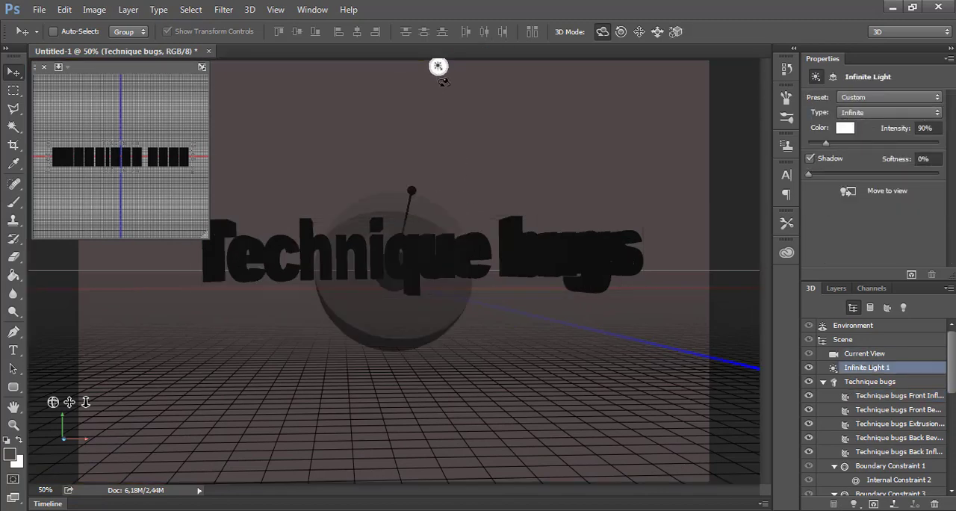
pyautogui.moveTo(411, 191); pyautogui.dragTo(413, 243)
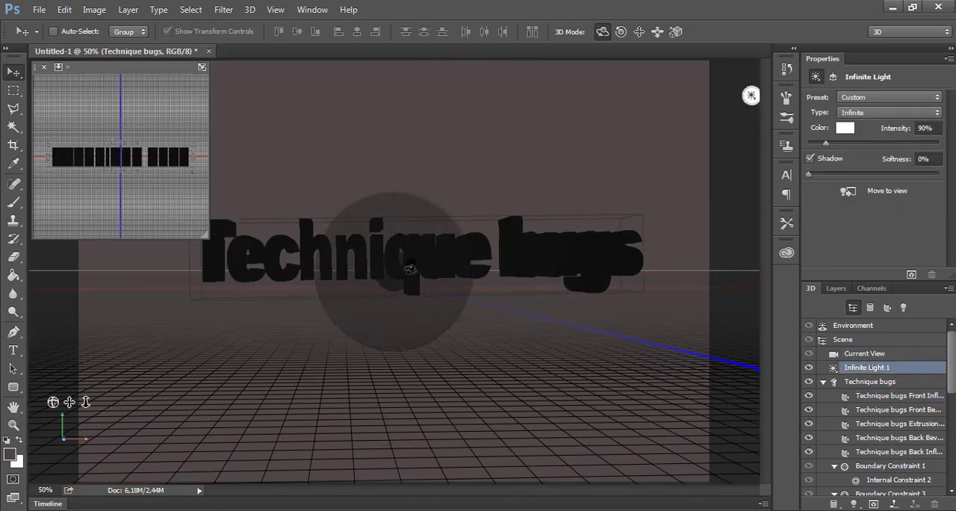
# Turn the 3D text at an angle and orbit the camera to look down on it from slightly higher
pyautogui.click(409, 268)
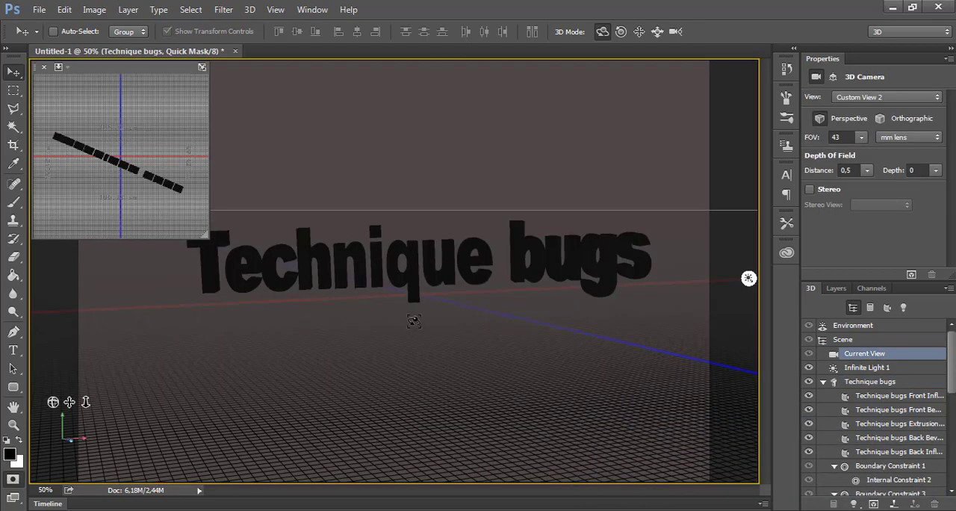
pyautogui.moveTo(414, 321); pyautogui.dragTo(404, 291)
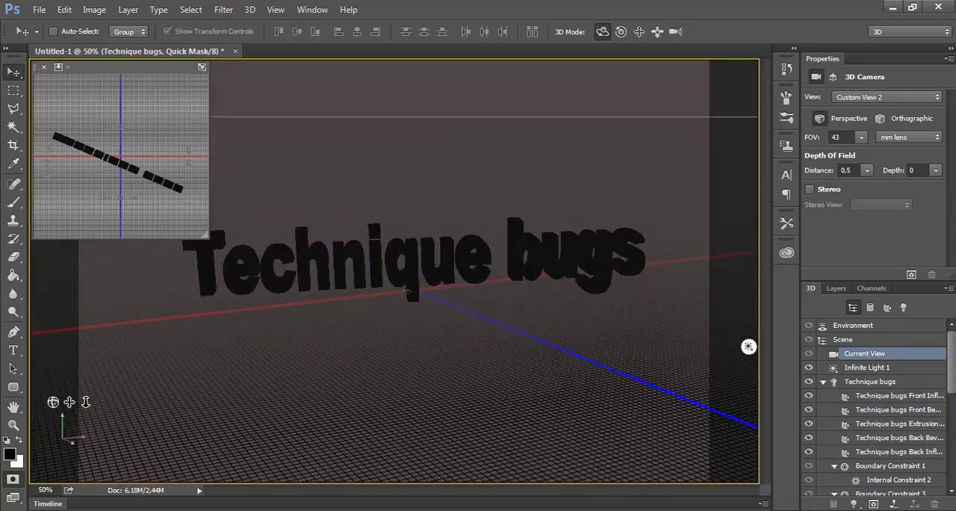
pyautogui.click(404, 291)
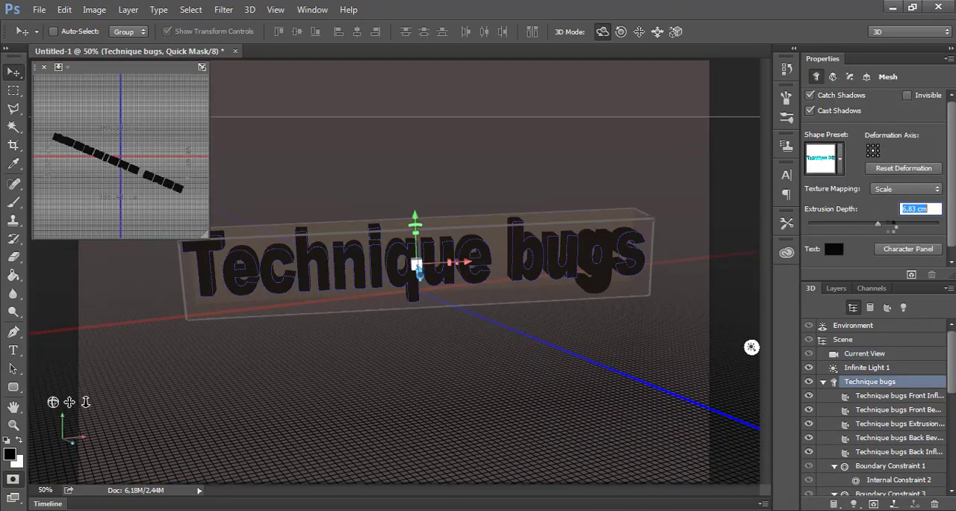
# Try negative extrusion depths of -26.31 cm and -18.2 cm on the "Technique bugs" mesh
pyautogui.moveTo(889, 226); pyautogui.dragTo(859, 236)
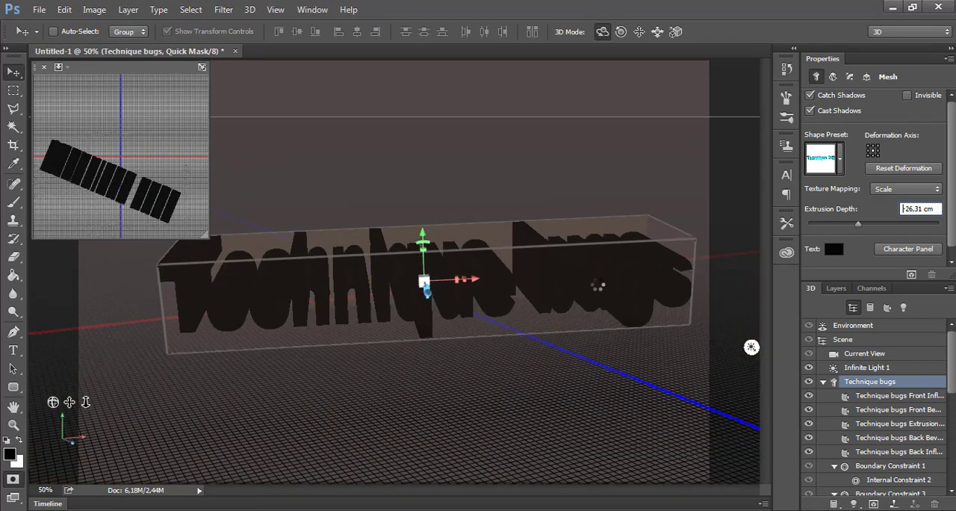
pyautogui.click(598, 284)
pyautogui.click(868, 382)
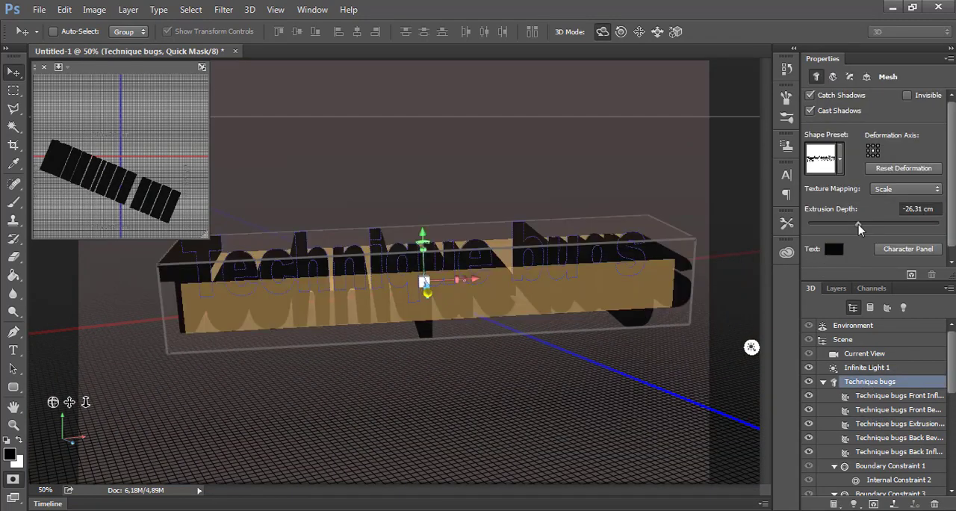
pyautogui.moveTo(859, 226); pyautogui.dragTo(864, 224)
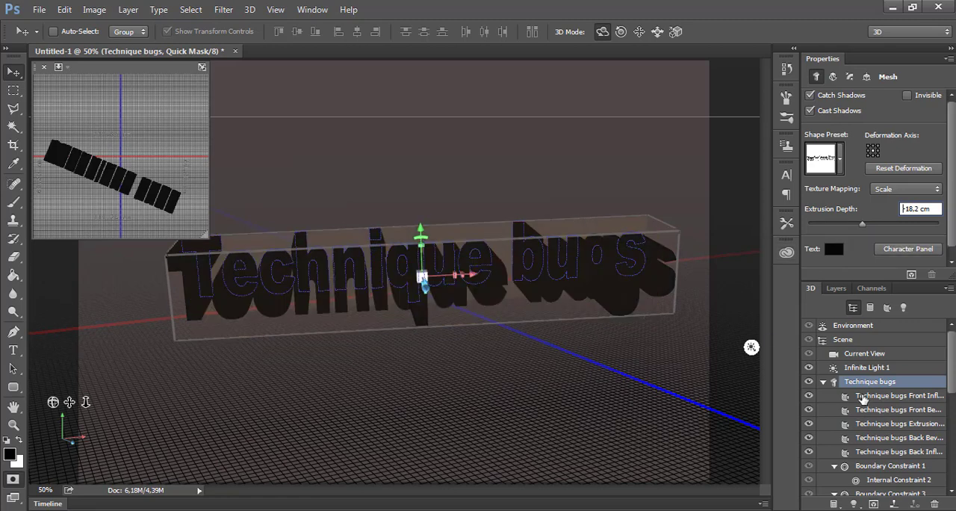
pyautogui.click(862, 396)
pyautogui.click(870, 381)
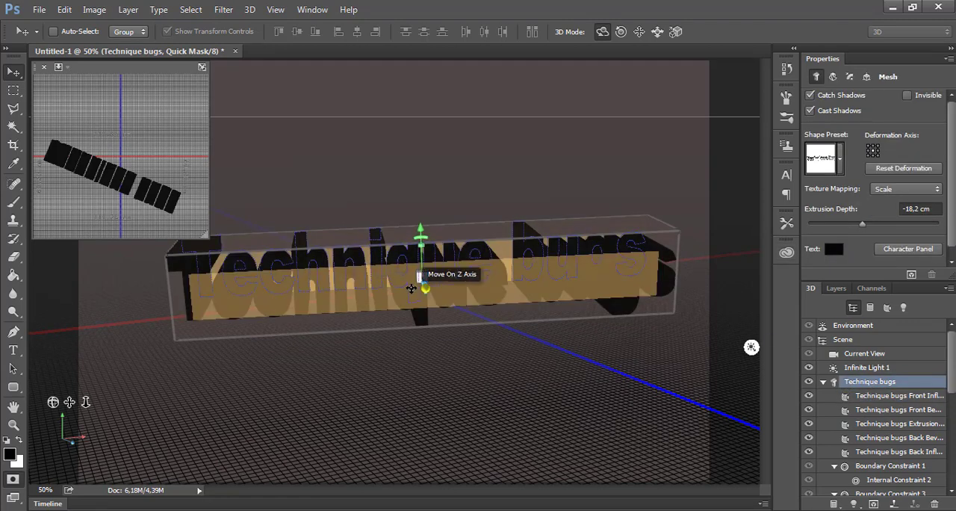
# Adjust the rotation of the 3D text mesh and set its extrusion depth to about 6.82 cm
pyautogui.moveTo(410, 288); pyautogui.dragTo(422, 279)
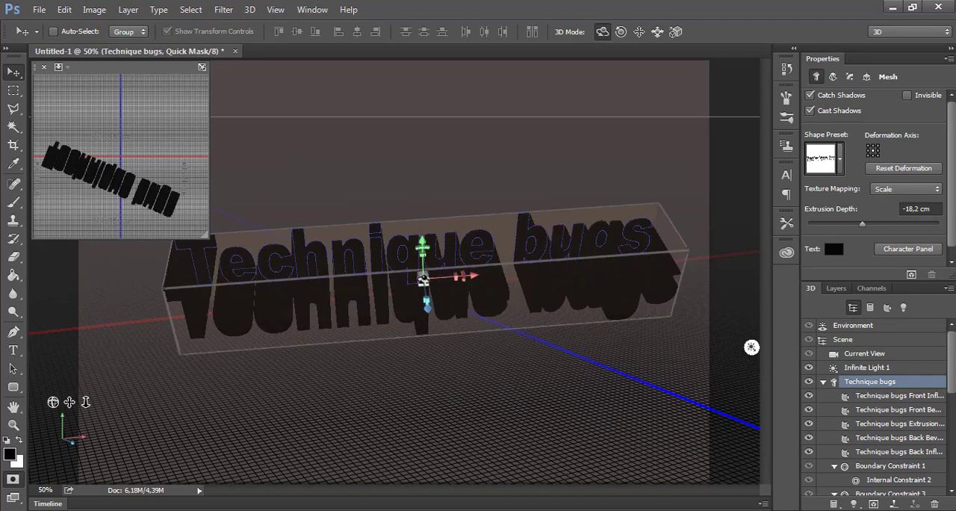
pyautogui.click(864, 353)
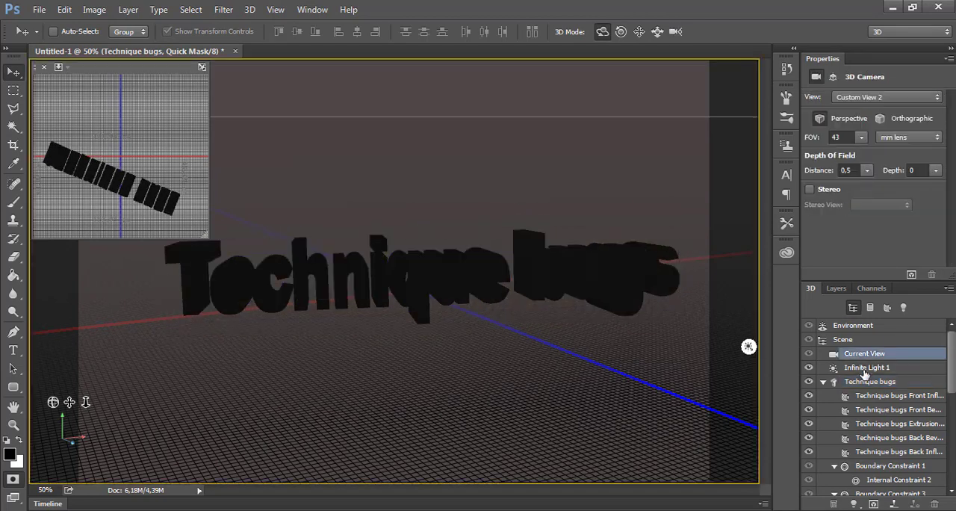
pyautogui.click(865, 381)
pyautogui.moveTo(862, 225); pyautogui.dragTo(879, 224)
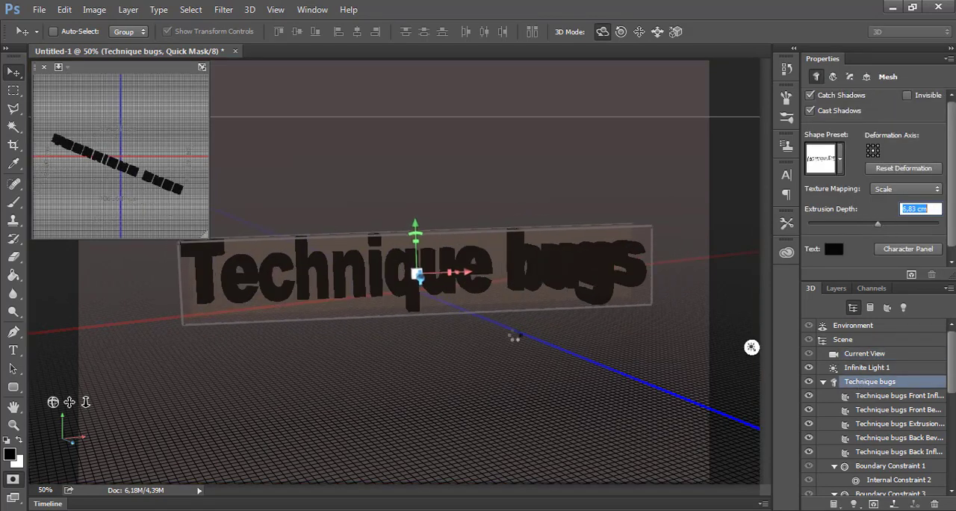
pyautogui.click(426, 364)
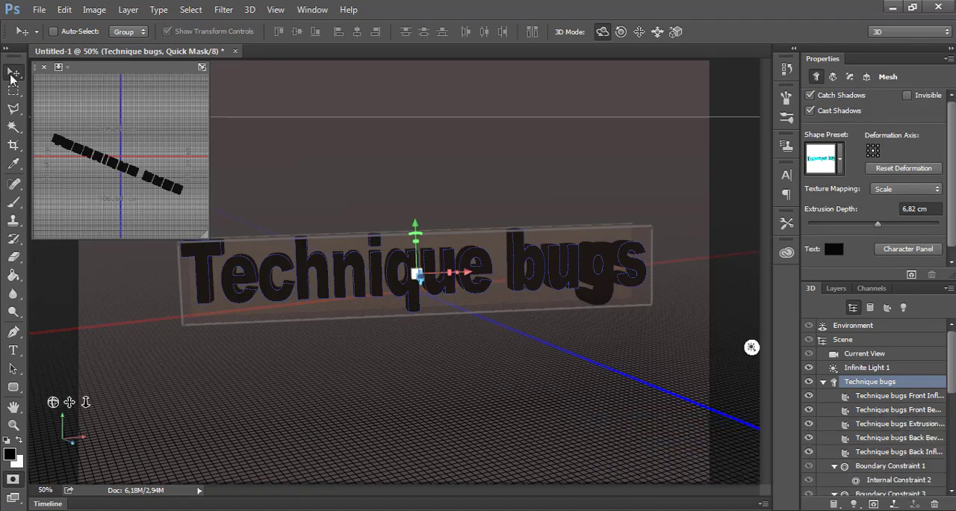
# Set the foreground colour to light grey and fill the canvas with it using the Paint Bucket
pyautogui.click(14, 275)
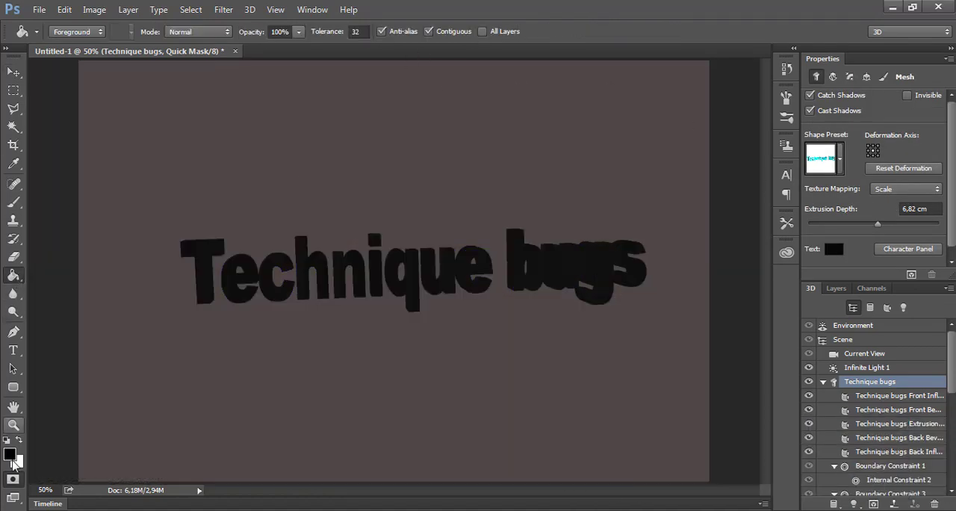
pyautogui.click(12, 459)
pyautogui.moveTo(328, 147); pyautogui.dragTo(307, 139)
pyautogui.press('Return')
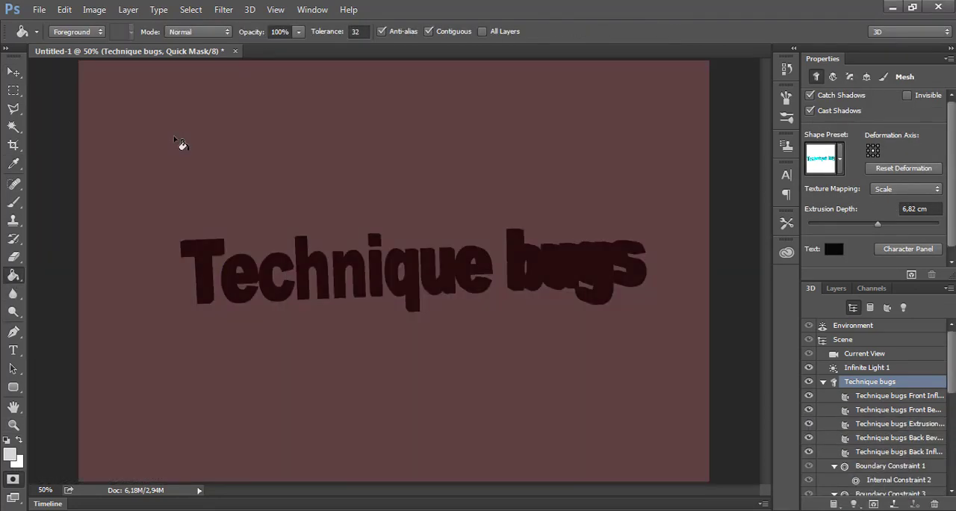
# Try a cylindrical bend shape preset from the end of the preset list on the text mesh
pyautogui.click(839, 171)
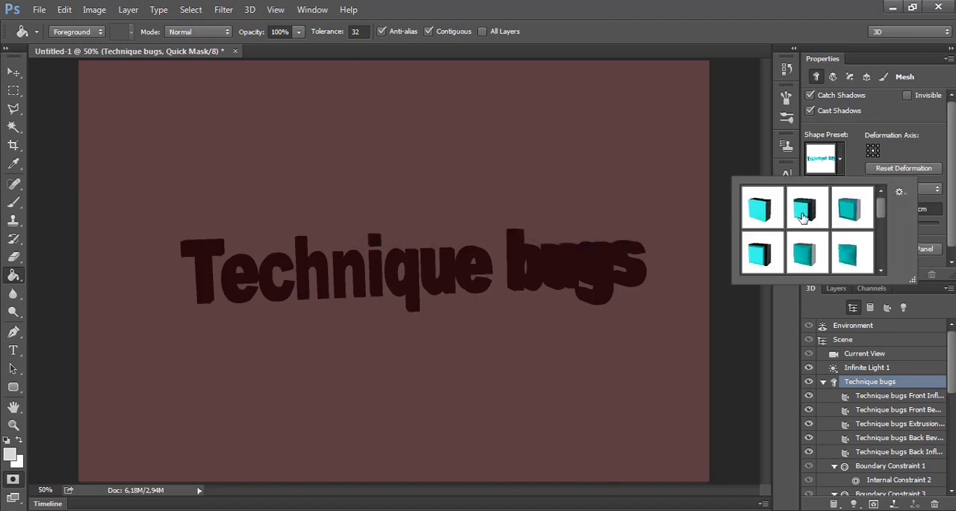
pyautogui.scroll(-3, 875, 217)
pyautogui.click(765, 247)
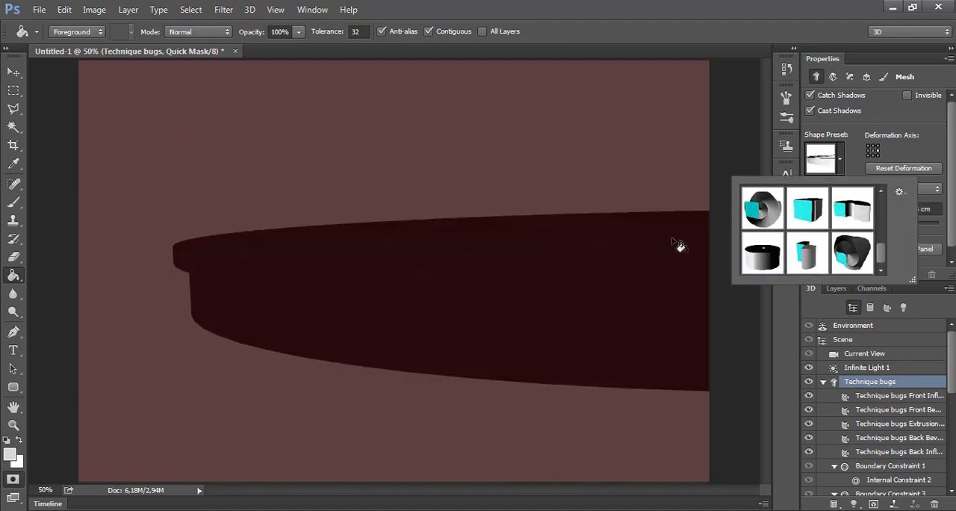
pyautogui.click(537, 193)
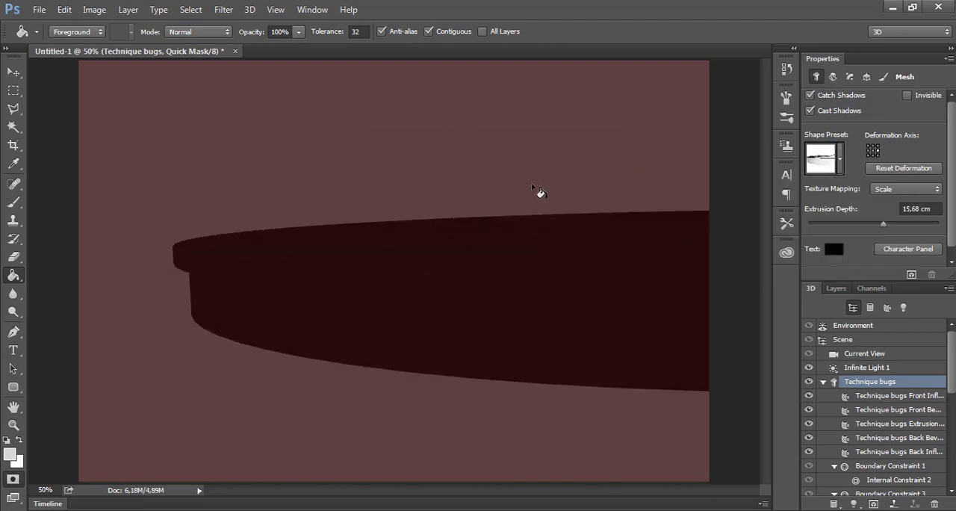
# Apply the block-shaped preset with a framed front, from the start of the shape preset list, to the text mesh
pyautogui.click(839, 170)
pyautogui.scroll(4, 883, 196)
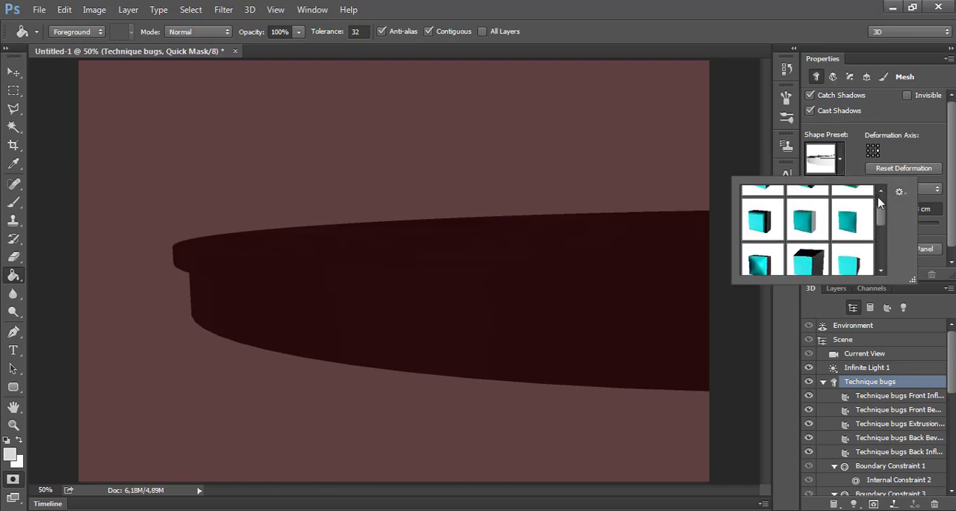
pyautogui.click(853, 212)
pyautogui.click(605, 157)
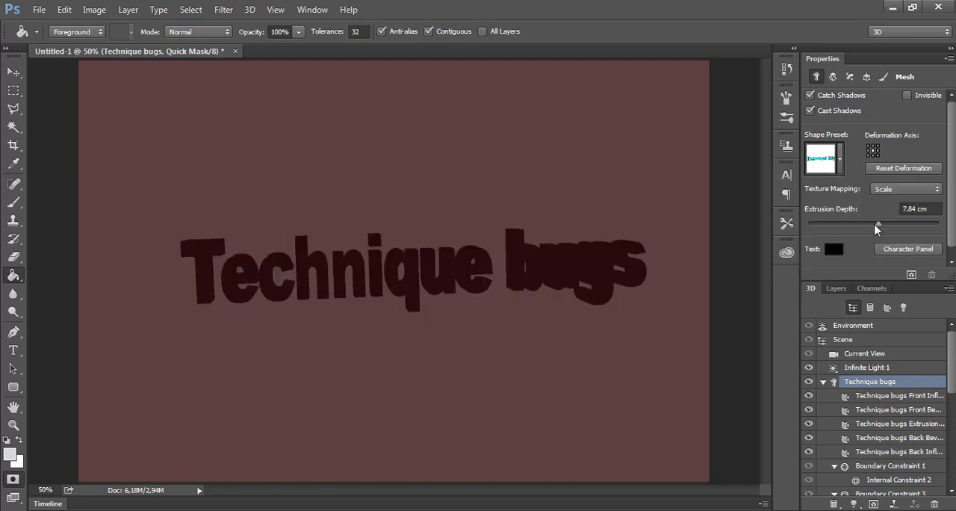
# Set the foreground colour to a mid grey and fill the canvas with it using the Paint Bucket
pyautogui.click(863, 353)
pyautogui.click(10, 454)
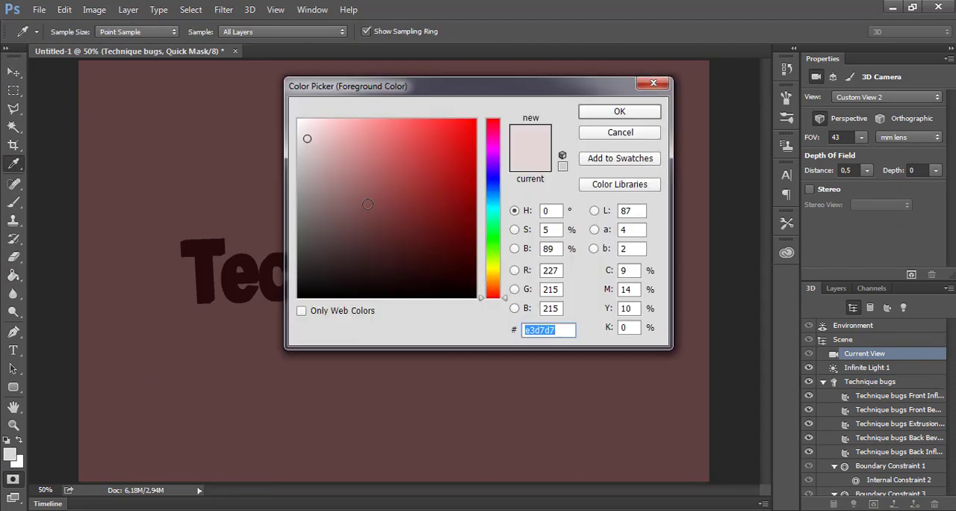
pyautogui.click(299, 209)
pyautogui.press('Return')
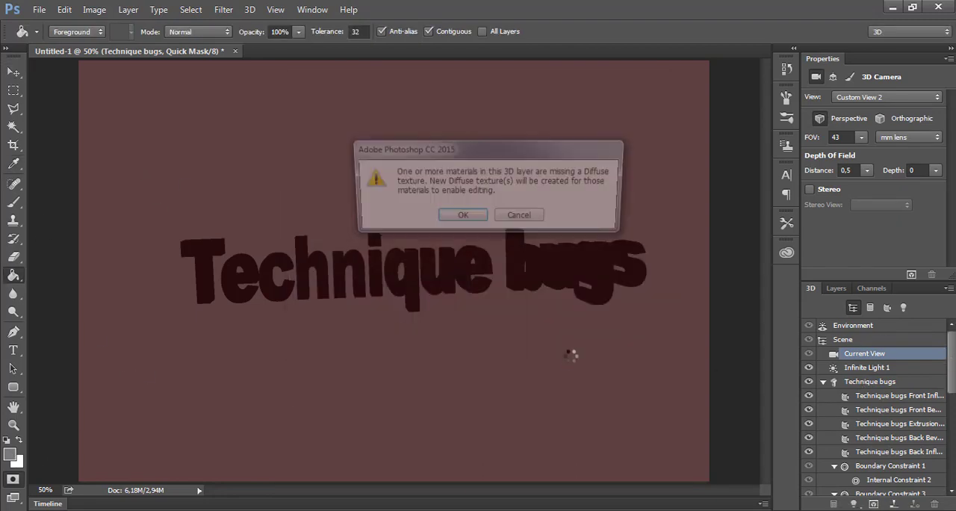
pyautogui.press('Return')
pyautogui.moveTo(950, 360)
pyautogui.mouseDown()
pyautogui.moveTo(951, 471)
pyautogui.moveTo(942, 358)
pyautogui.mouseUp()
# Select the text mesh, set the foreground colour to a dark grey and fill over the text with the Paint Bucket
pyautogui.click(14, 73)
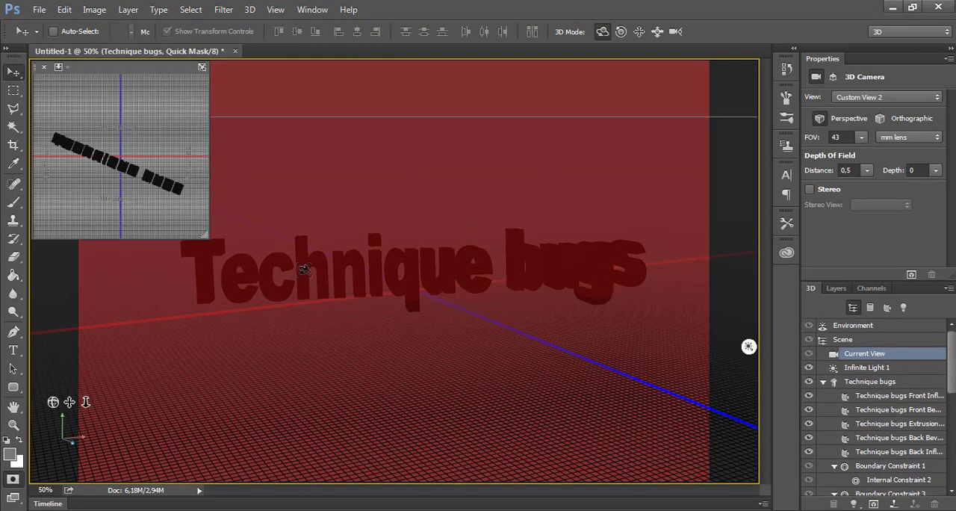
pyautogui.click(302, 267)
pyautogui.click(16, 276)
pyautogui.click(10, 454)
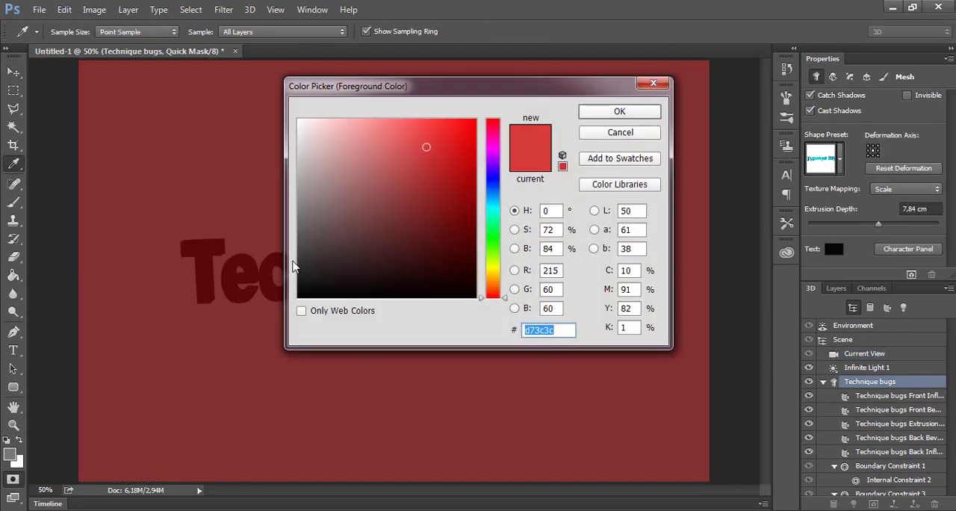
pyautogui.click(303, 244)
pyautogui.click(619, 111)
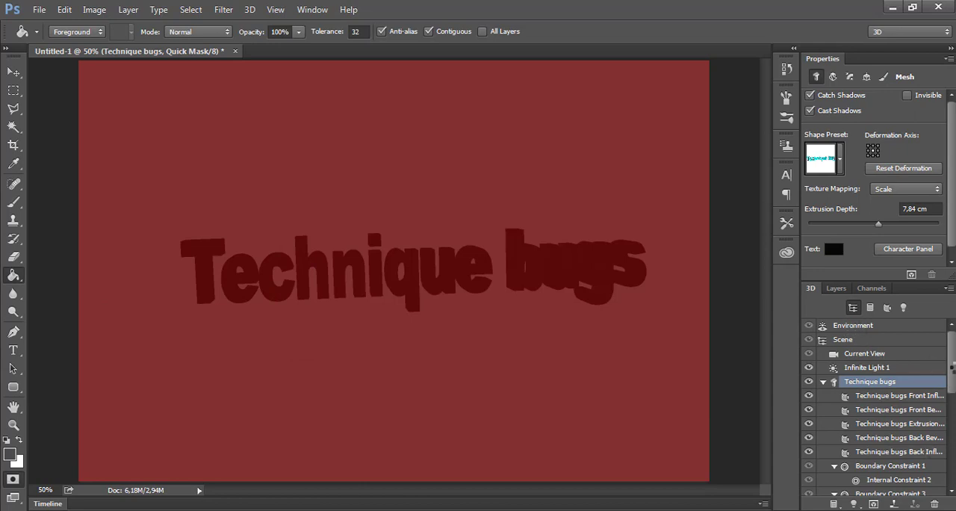
pyautogui.click(529, 257)
pyautogui.press('Return')
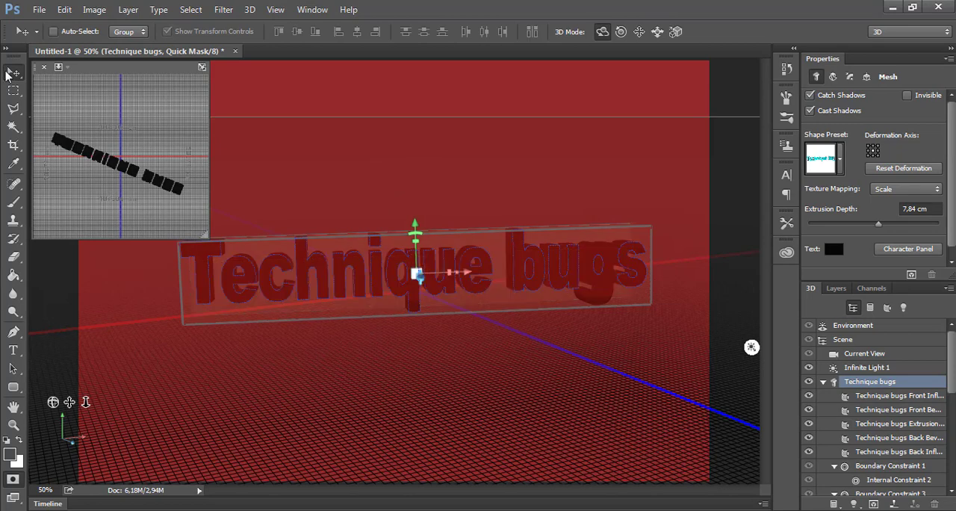
pyautogui.click(8, 76)
pyautogui.click(439, 341)
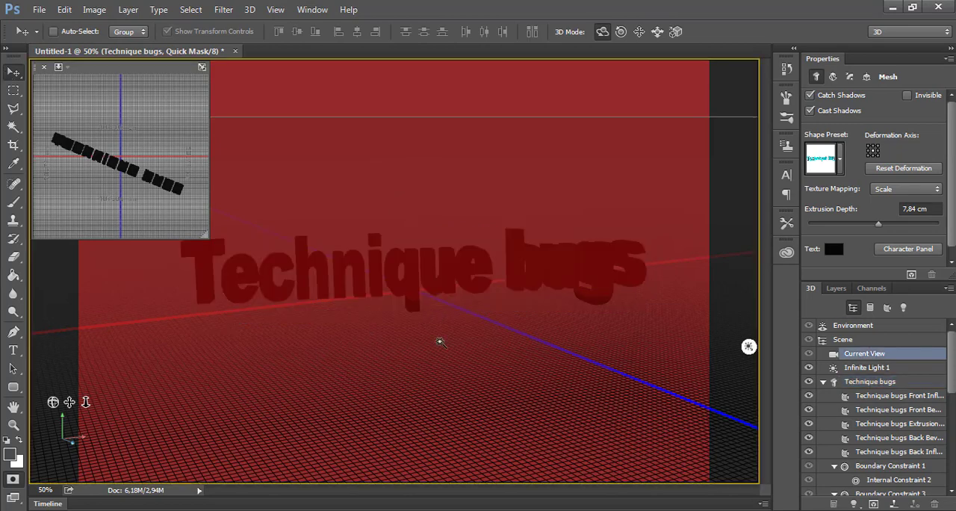
pyautogui.click(13, 127)
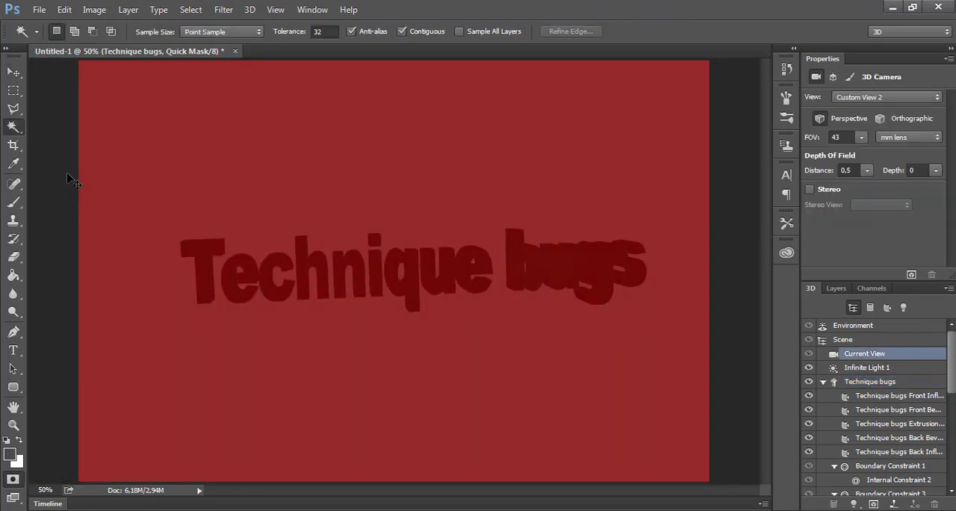
pyautogui.press('v')
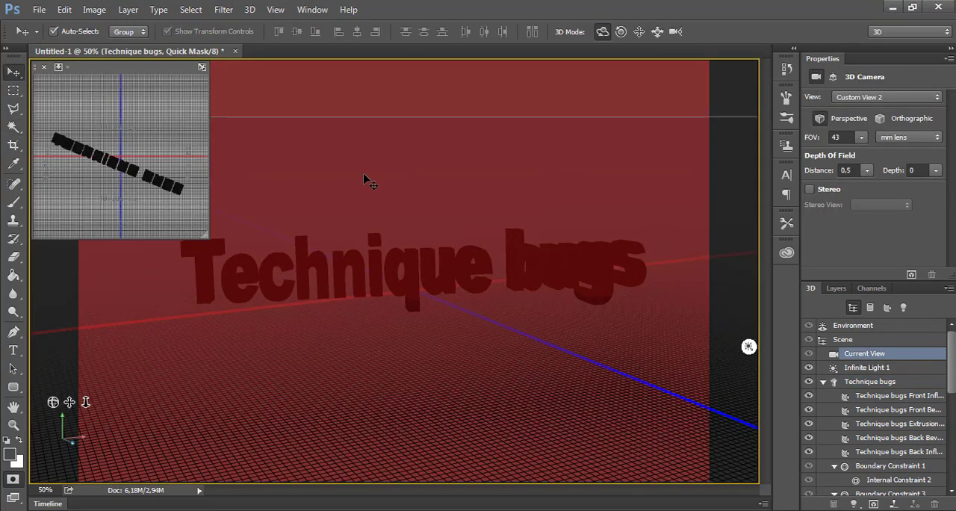
# Close the current document without saving it and create a new document with a transparent background
pyautogui.hotkey('ctrl', 'w')
pyautogui.click(467, 210)
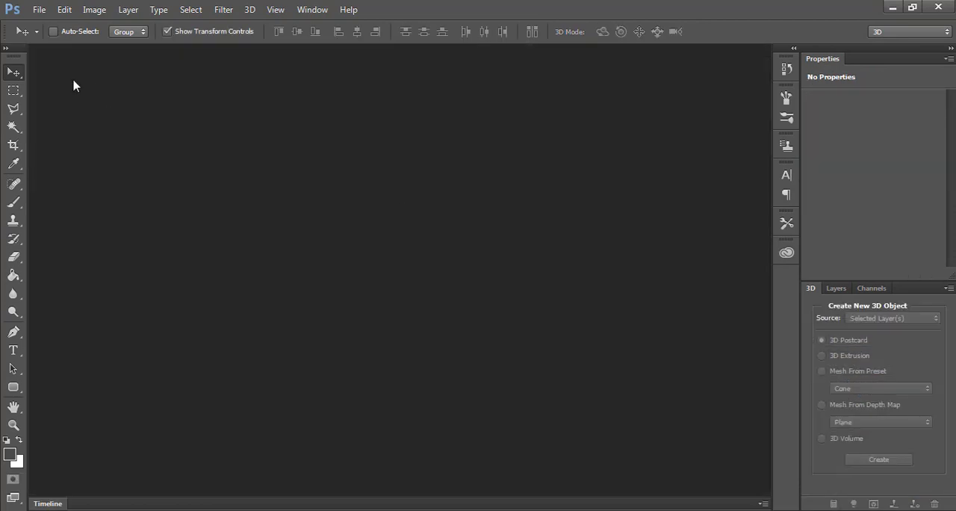
pyautogui.click(39, 9)
pyautogui.click(44, 23)
pyautogui.click(625, 103)
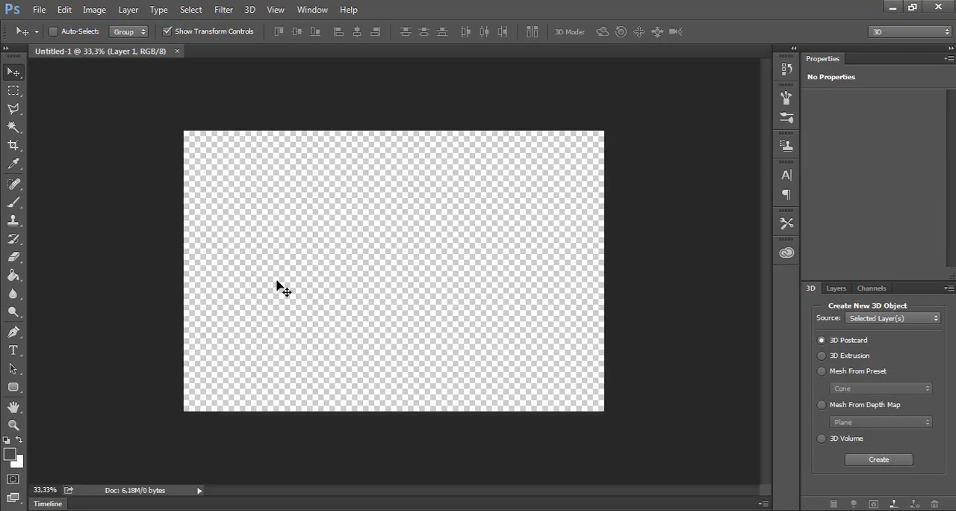
# Set the foreground colour to near-white #f7f5f5 and fill the empty layer with it using the Paint Bucket
pyautogui.click(16, 277)
pyautogui.click(7, 456)
pyautogui.moveTo(307, 153); pyautogui.dragTo(302, 126)
pyautogui.click(617, 113)
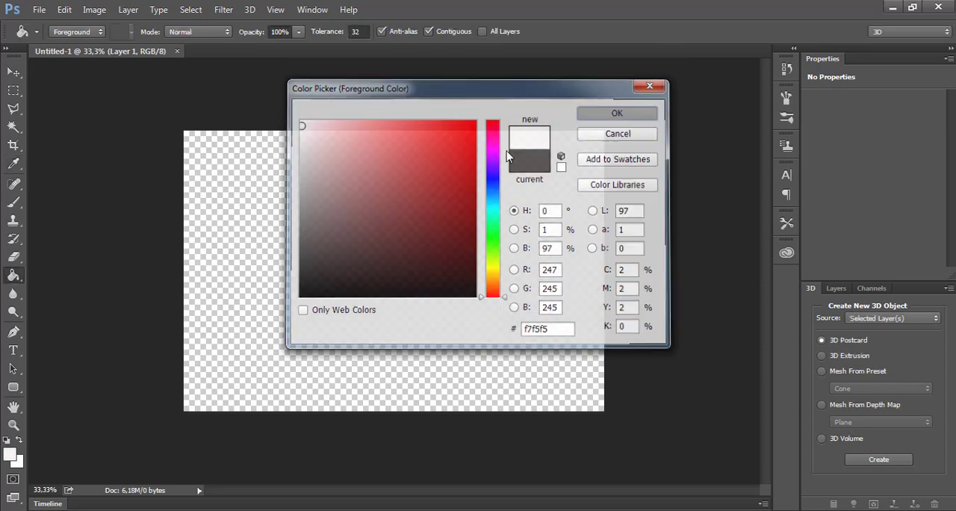
pyautogui.click(280, 227)
# Add the text "Technique bugs" in black, 48 pt Arial Black Regular, across the middle of the canvas
pyautogui.click(13, 350)
pyautogui.click(336, 272)
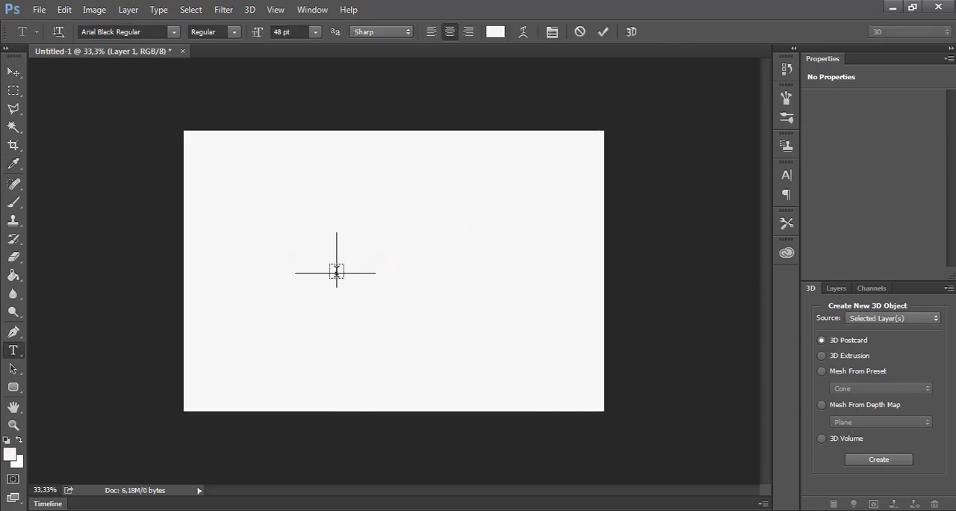
pyautogui.click(489, 34)
pyautogui.click(619, 109)
pyautogui.write('tech')
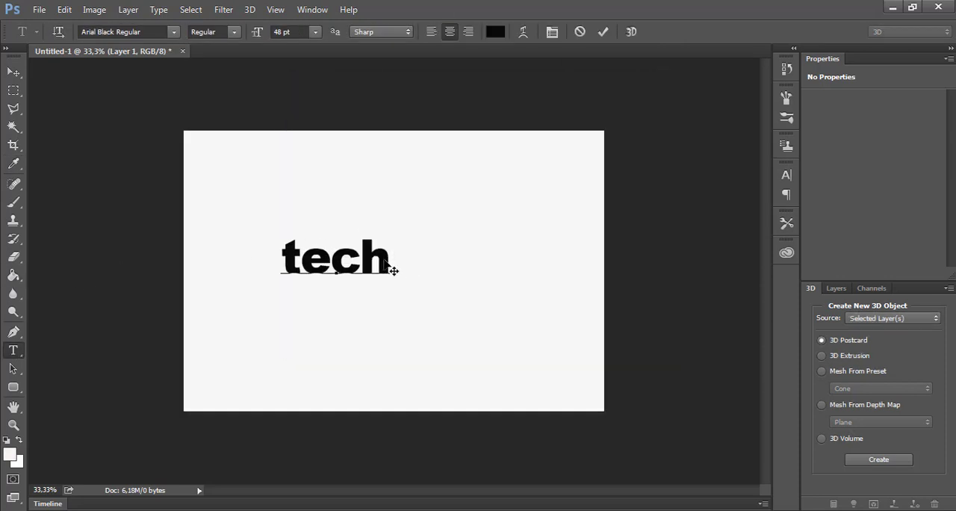
pyautogui.press('BackSpace')
pyautogui.press('BackSpace')
pyautogui.press('BackSpace')
pyautogui.press('BackSpace')
pyautogui.write('Technique bugs')
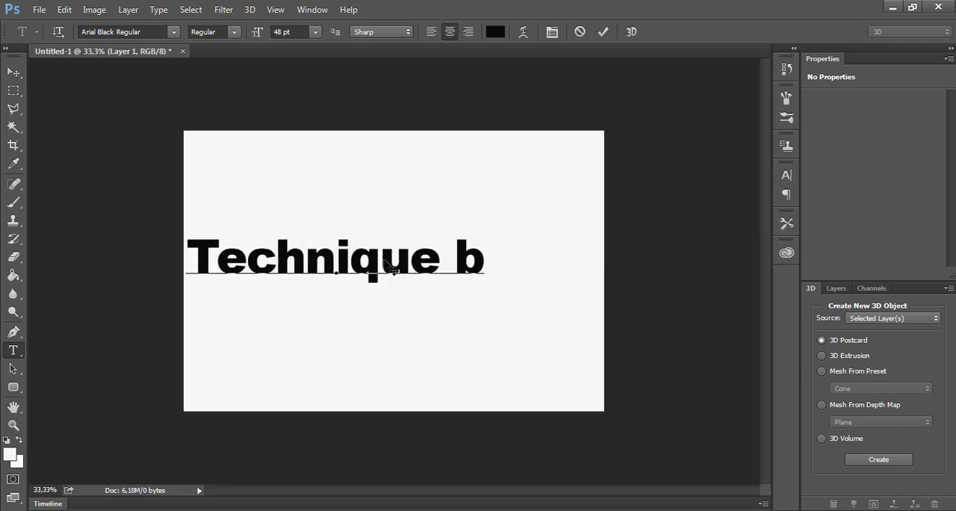
# Centre the "Technique bugs" text horizontally on the canvas, stretch it slightly taller and apply the transformation
pyautogui.click(14, 72)
pyautogui.moveTo(249, 260); pyautogui.dragTo(308, 258)
pyautogui.moveTo(389, 286); pyautogui.dragTo(389, 303)
pyautogui.click(13, 72)
pyautogui.click(429, 207)
# Convert the "Technique bugs" text layer into a new 3D extrusion
pyautogui.click(250, 11)
pyautogui.click(314, 103)
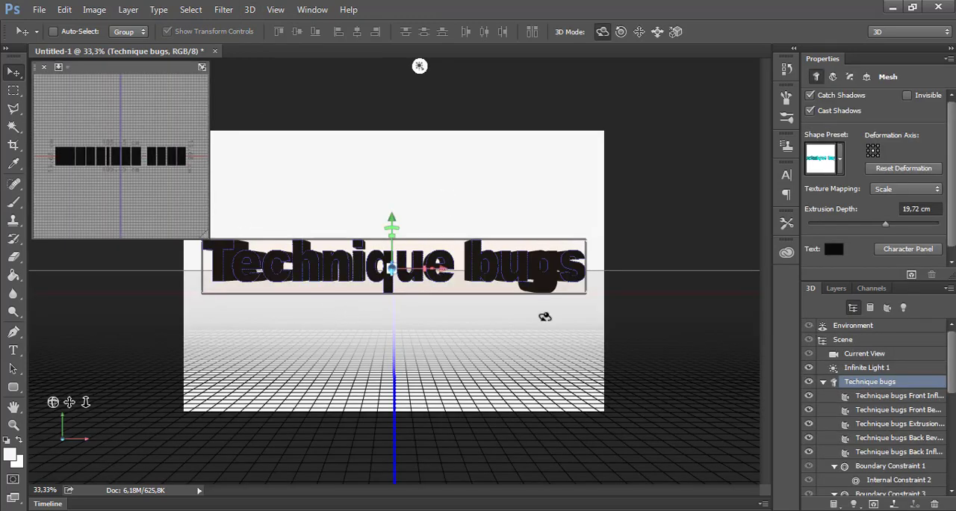
pyautogui.click(711, 306)
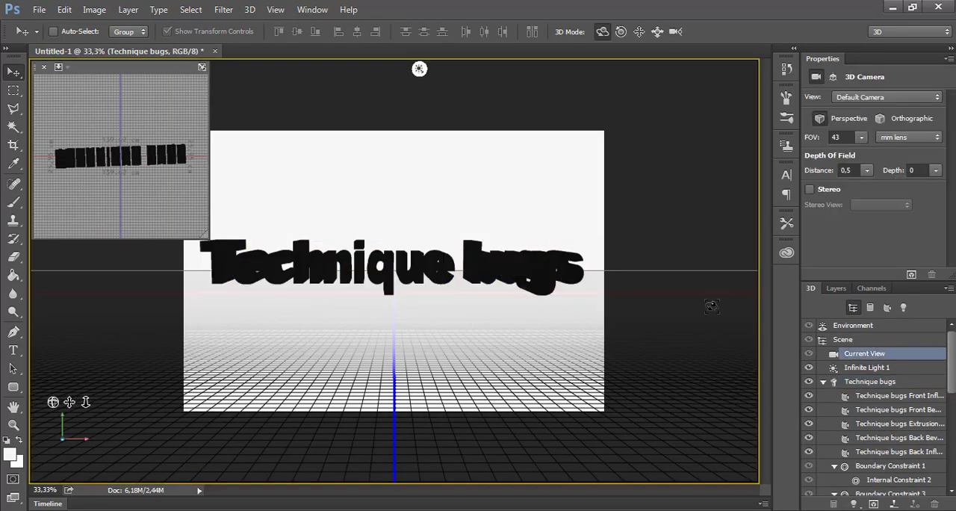
# Scale the text mesh taller along the Y axis and set its extrusion depth to about 20.47 cm
pyautogui.click(392, 265)
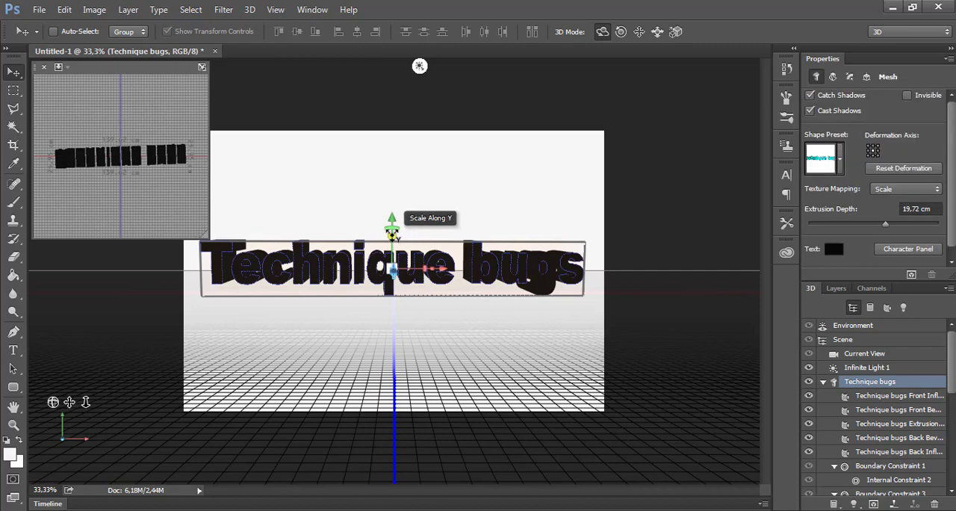
pyautogui.moveTo(390, 221); pyautogui.dragTo(392, 225)
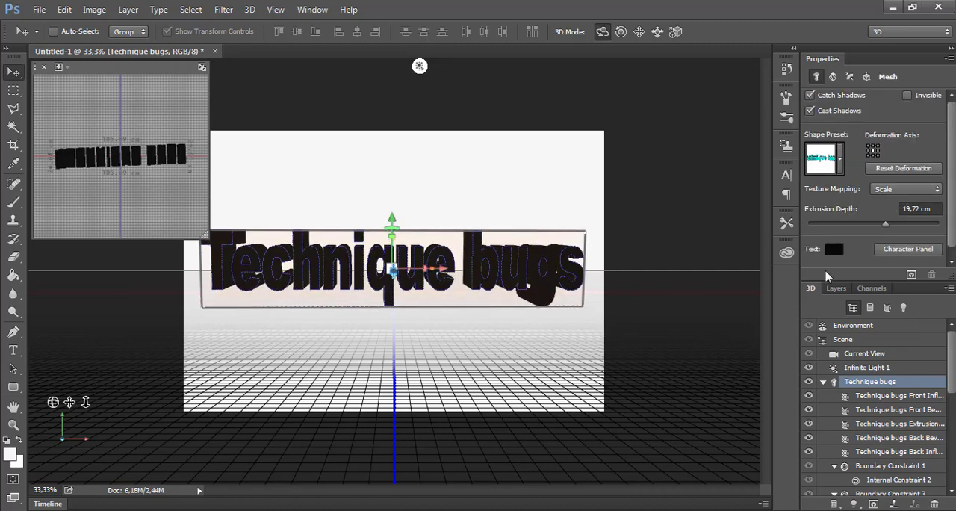
pyautogui.moveTo(885, 228)
pyautogui.mouseDown()
pyautogui.moveTo(866, 227)
pyautogui.moveTo(896, 228)
pyautogui.moveTo(885, 227)
pyautogui.mouseUp()
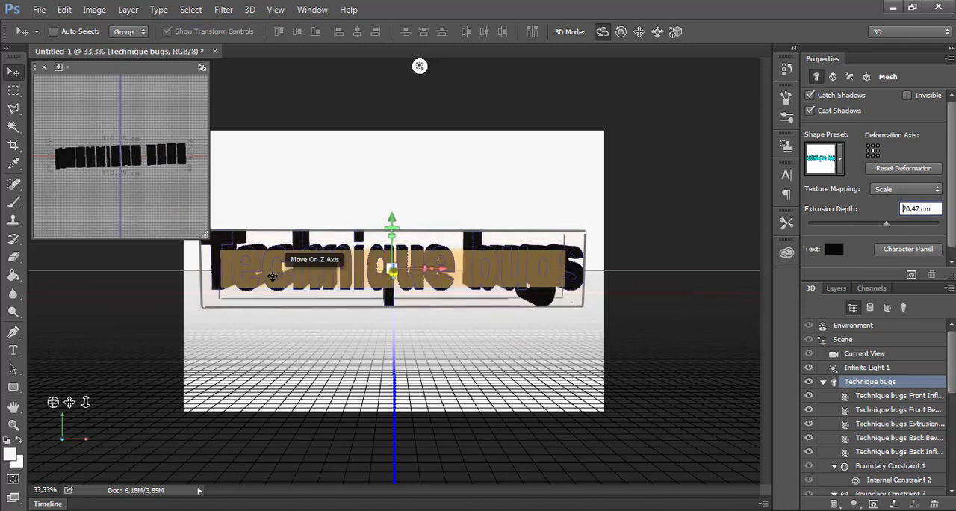
# Tilt the direction of Infinite Light 1 slightly so it shines on the text from a different angle
pyautogui.click(419, 66)
pyautogui.moveTo(401, 161)
pyautogui.mouseDown()
pyautogui.moveTo(401, 203)
pyautogui.moveTo(384, 182)
pyautogui.moveTo(397, 186)
pyautogui.mouseUp()
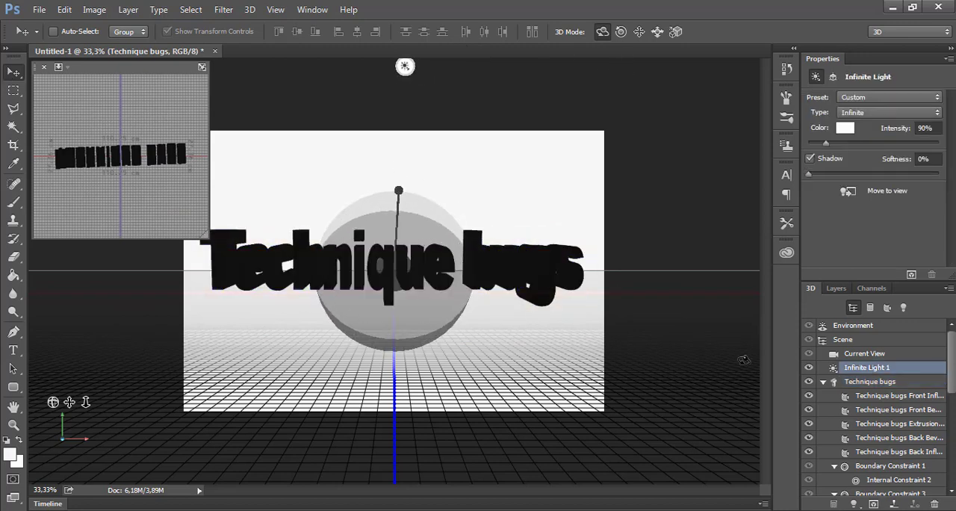
pyautogui.moveTo(52, 474); pyautogui.dragTo(166, 441)
# Set the environment's image-based light intensity to 87% and its shadow softness to 13%
pyautogui.click(873, 342)
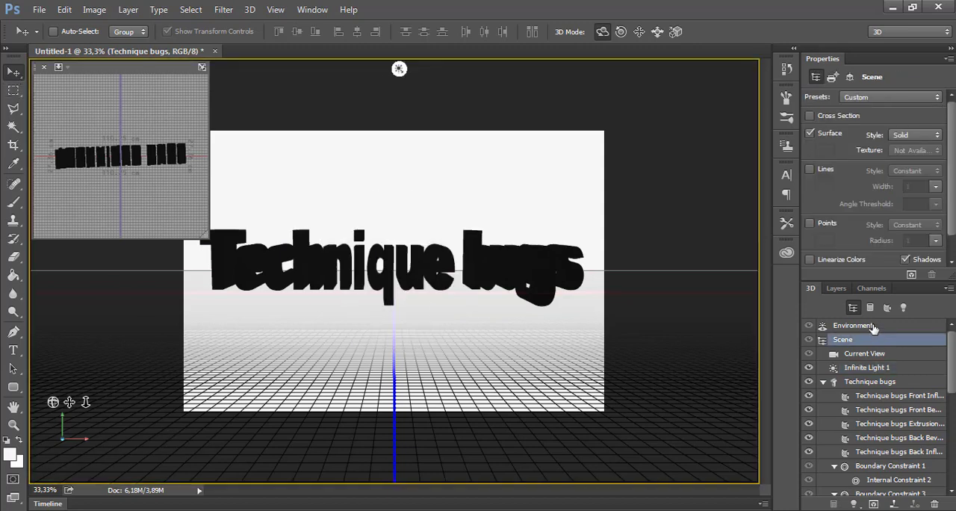
pyautogui.click(873, 326)
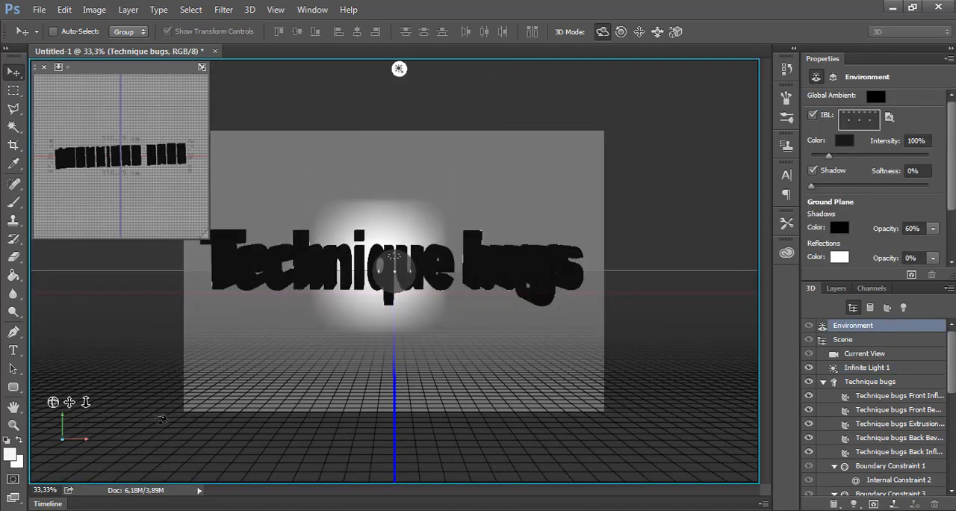
pyautogui.click(827, 156)
pyautogui.moveTo(827, 156); pyautogui.dragTo(822, 156)
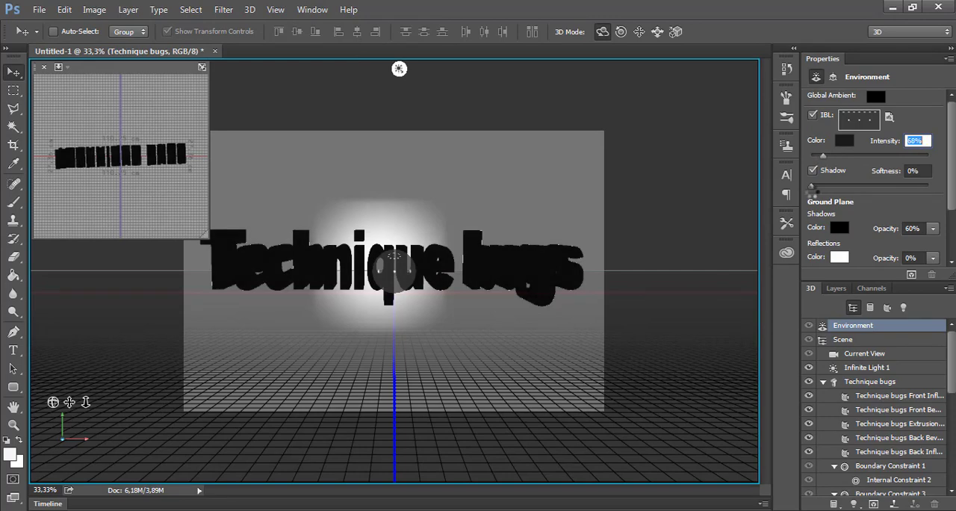
pyautogui.click(823, 186)
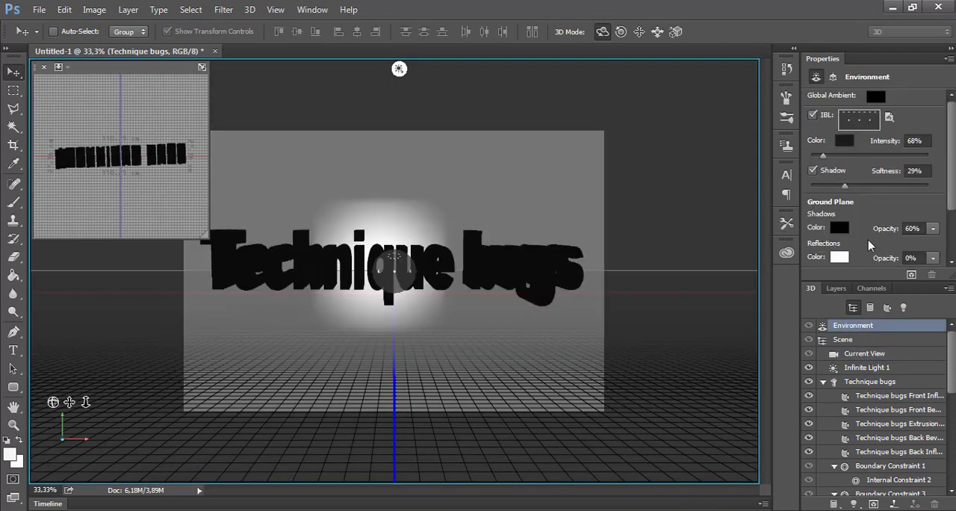
pyautogui.click(827, 156)
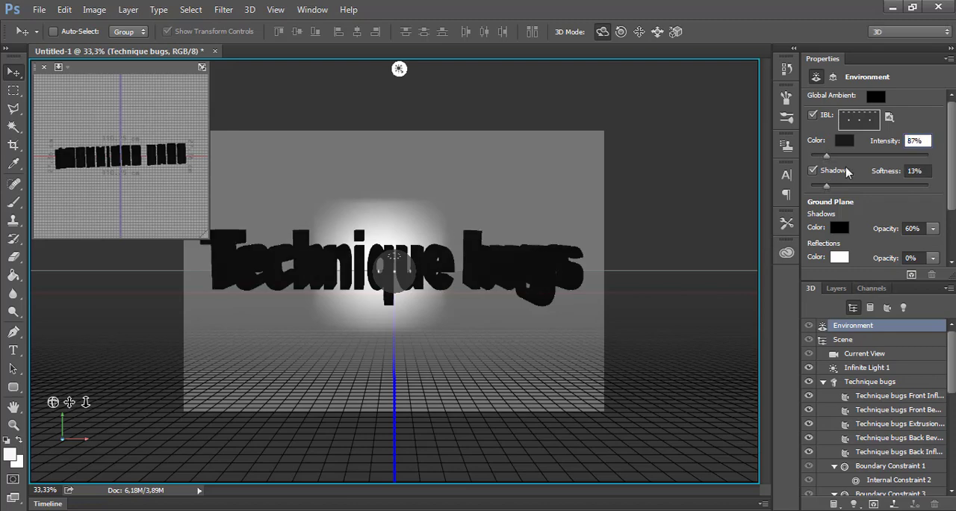
# Set the environment's image-based light colour to yellow-green with RGB 196, 238, 83
pyautogui.click(843, 140)
pyautogui.moveTo(457, 346); pyautogui.dragTo(414, 306)
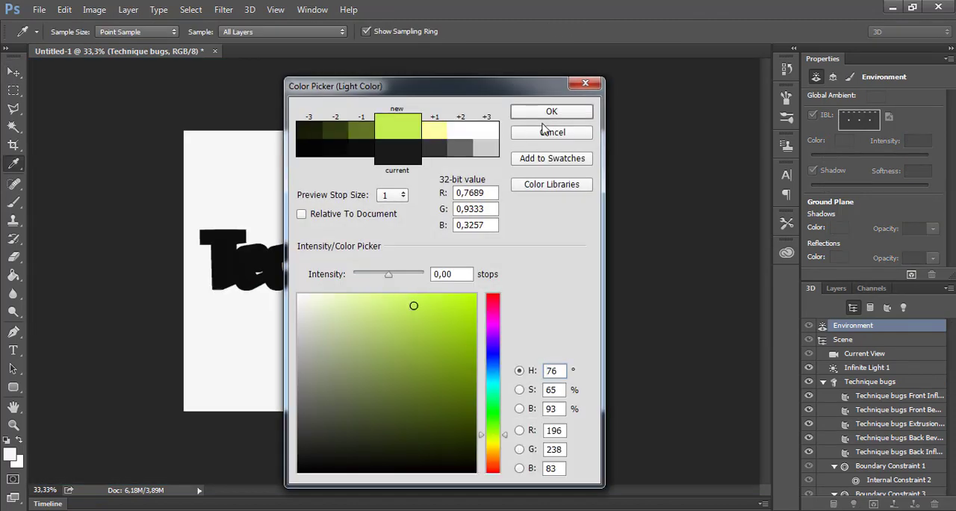
pyautogui.click(551, 110)
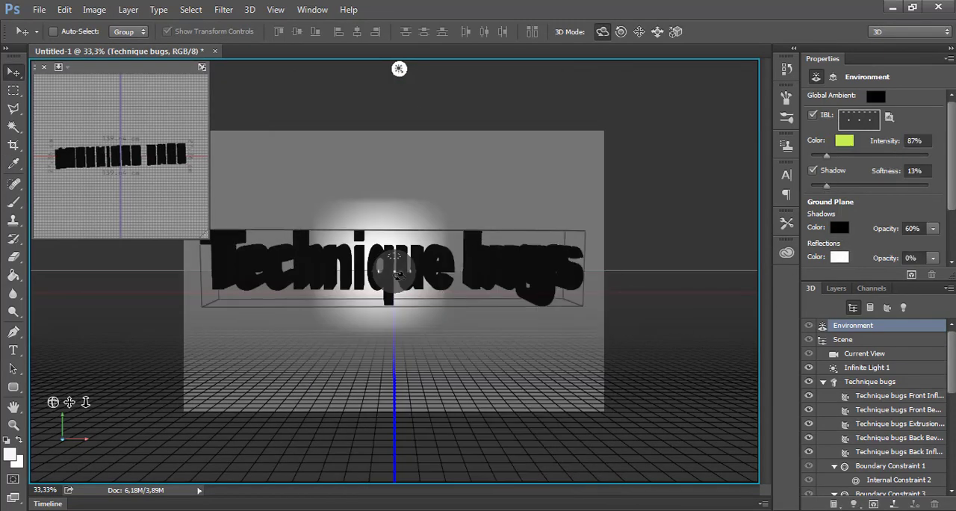
# Orbit the camera to view the 3D text from slightly above
pyautogui.click(182, 432)
pyautogui.moveTo(183, 431); pyautogui.dragTo(184, 434)
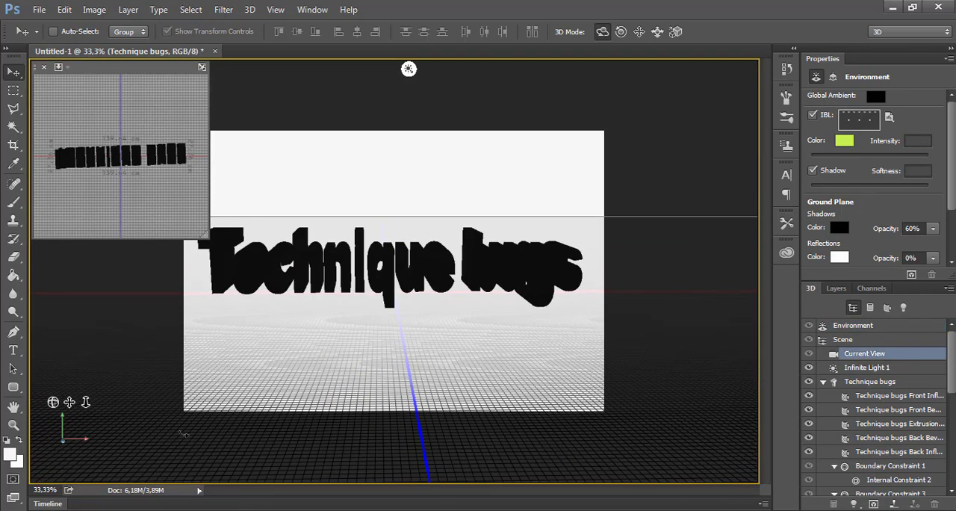
pyautogui.click(409, 70)
# Apply the plain white material preset to the text's front inflation material and set its reflection to about 7%
pyautogui.click(888, 383)
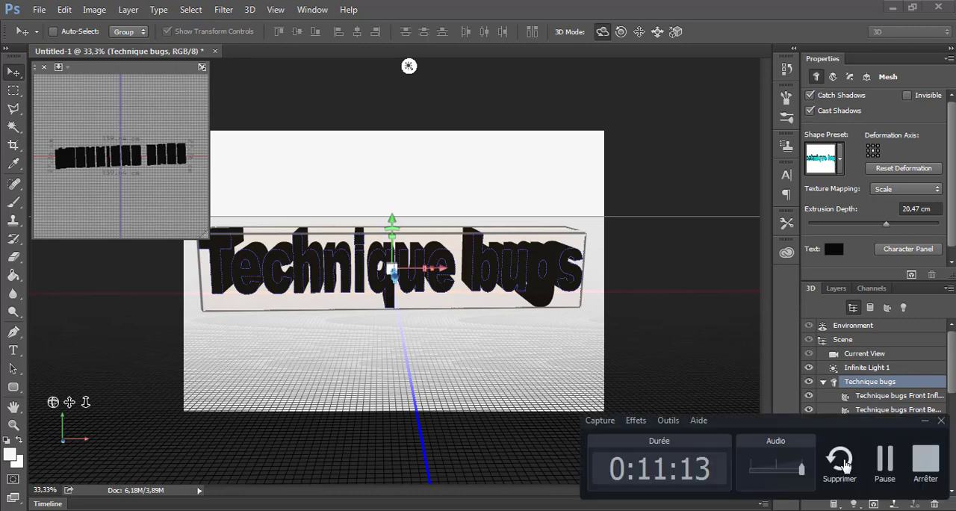
pyautogui.click(813, 452)
pyautogui.click(886, 411)
pyautogui.click(886, 424)
pyautogui.click(887, 439)
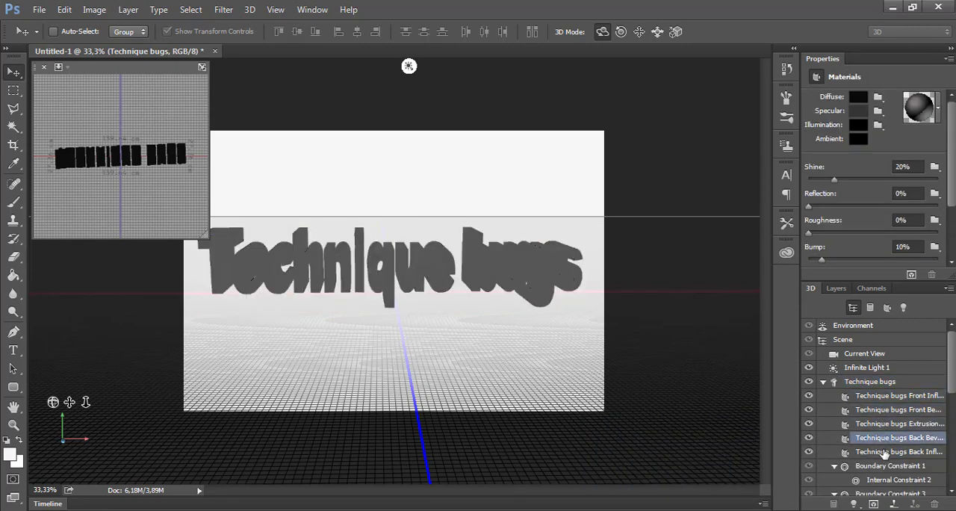
pyautogui.click(887, 396)
pyautogui.click(937, 108)
pyautogui.click(803, 166)
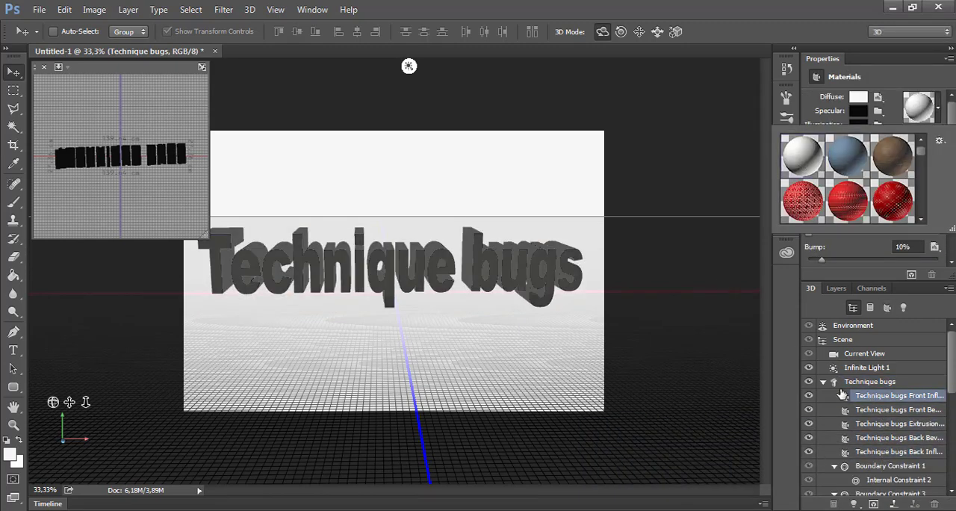
pyautogui.click(725, 122)
pyautogui.click(878, 399)
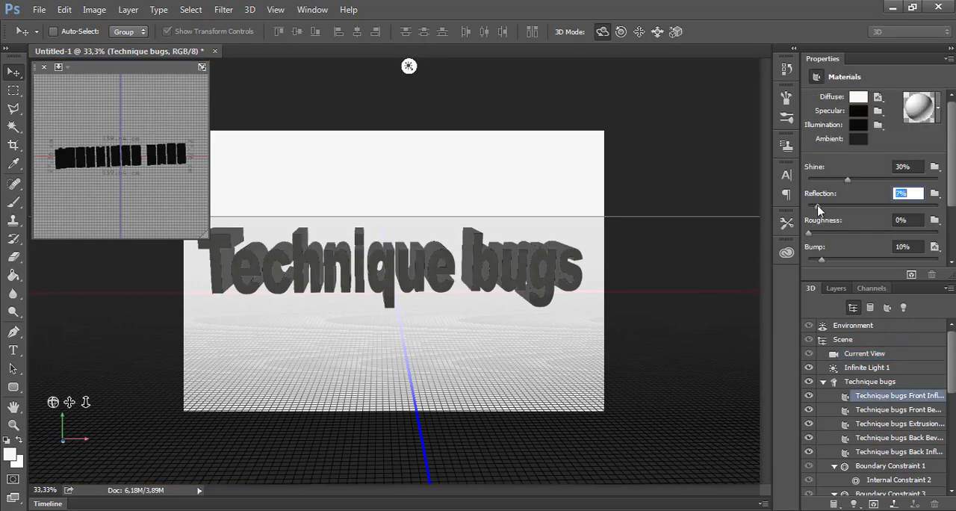
# Try to fill the environment's image-based light texture with the Paint Bucket and close the texture document
pyautogui.click(860, 382)
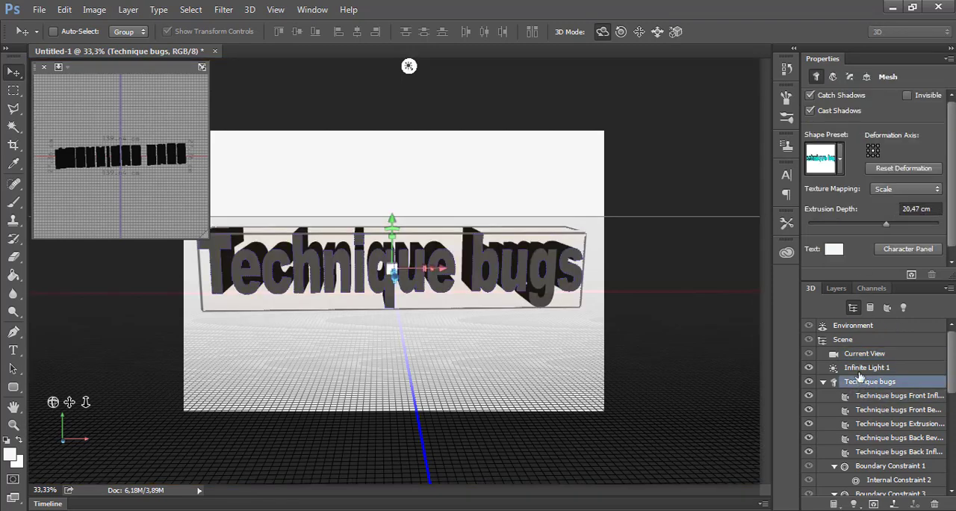
pyautogui.click(851, 327)
pyautogui.click(861, 121)
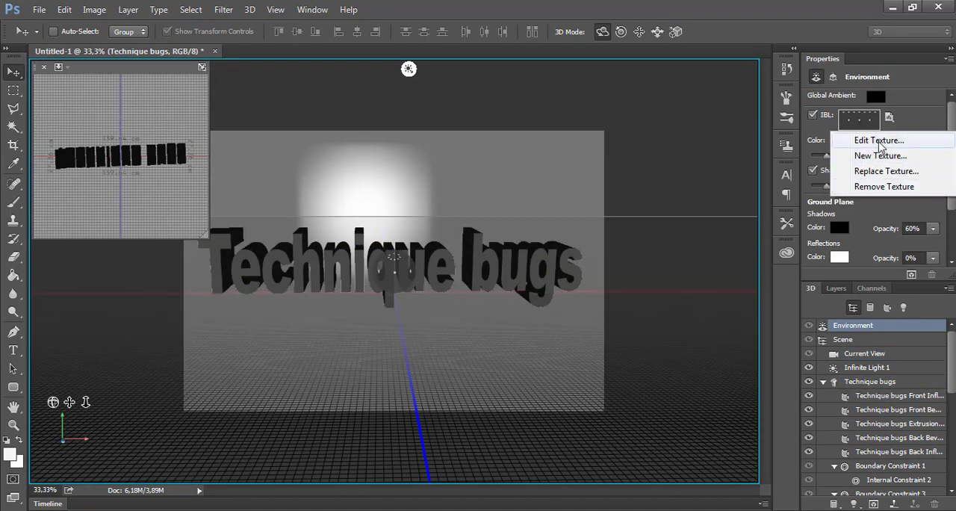
pyautogui.click(879, 141)
pyautogui.click(388, 256)
pyautogui.click(458, 218)
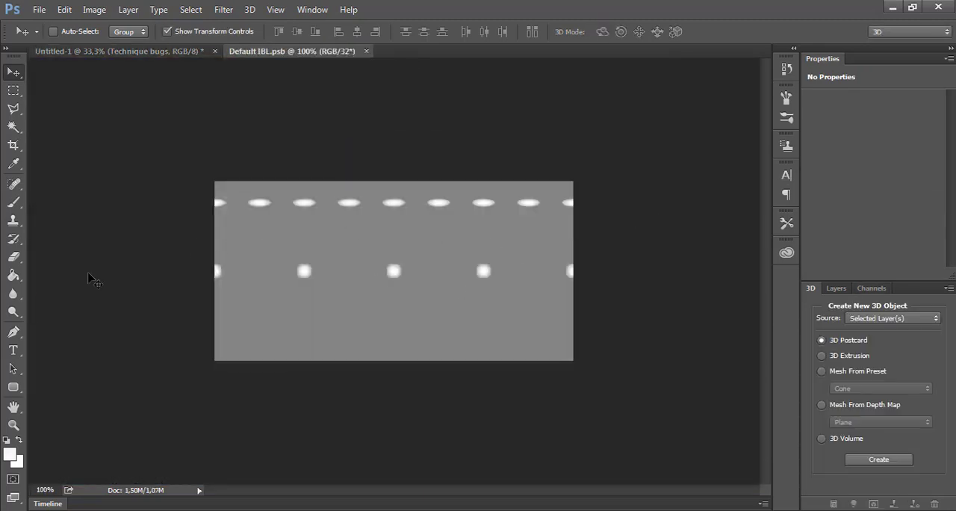
pyautogui.press('g')
pyautogui.click(437, 229)
pyautogui.press('Return')
pyautogui.click(786, 117)
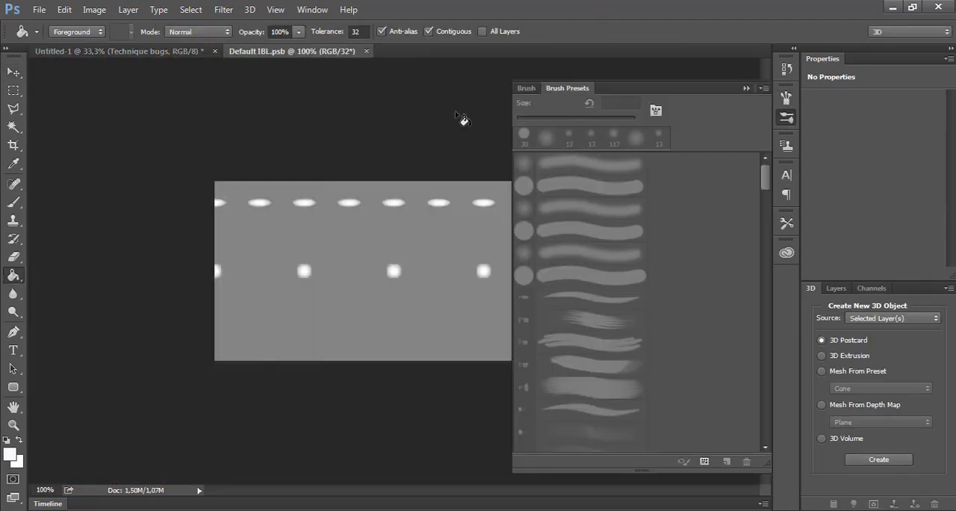
pyautogui.click(763, 88)
pyautogui.click(465, 121)
pyautogui.click(366, 52)
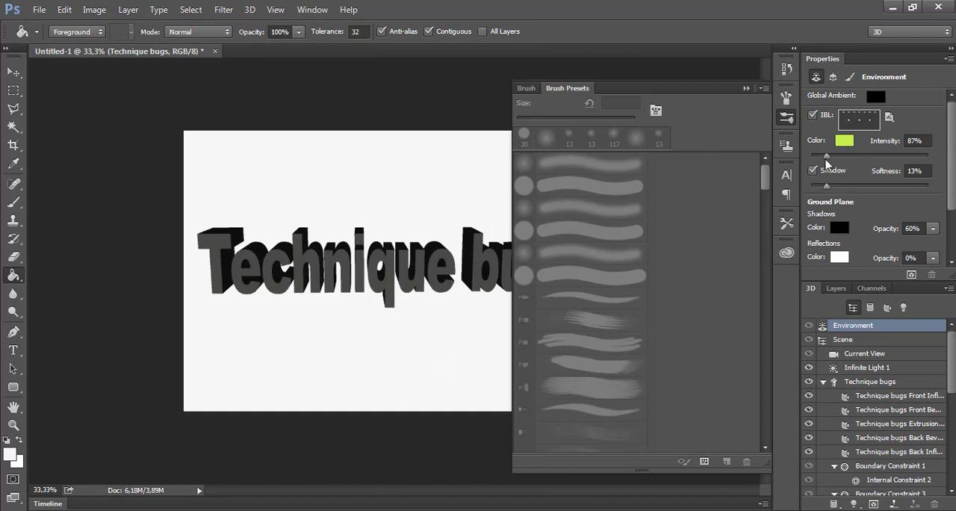
# Set the environment's image-based light intensity to 163% and its shadow softness to 20%
pyautogui.moveTo(826, 155); pyautogui.dragTo(819, 187)
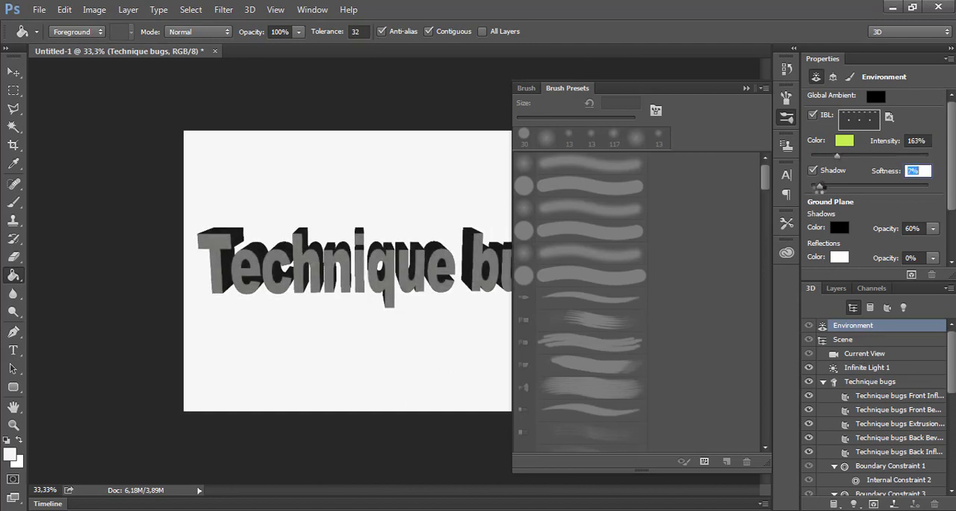
pyautogui.click(866, 371)
pyautogui.click(851, 381)
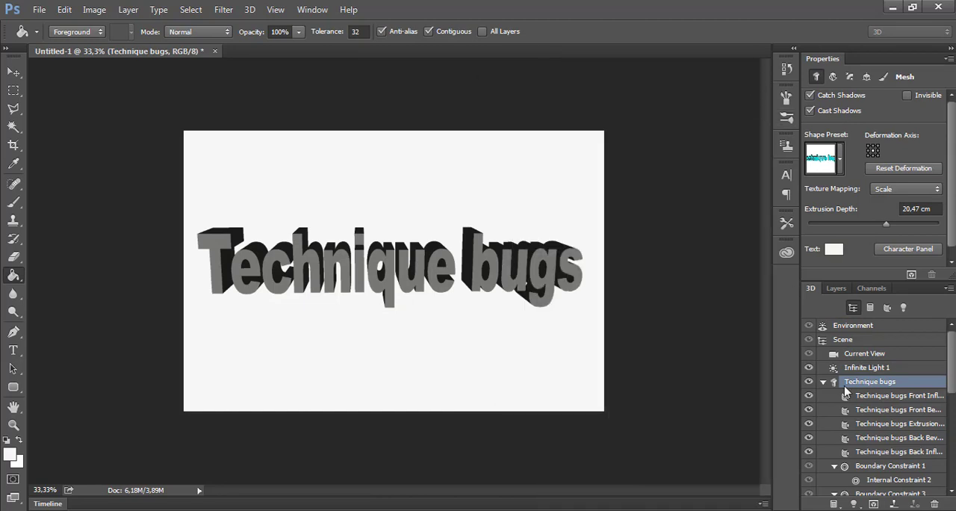
# Set the diffuse colour of the text's front inflation material to bright yellow with RGB 237, 246, 5
pyautogui.click(875, 397)
pyautogui.click(856, 98)
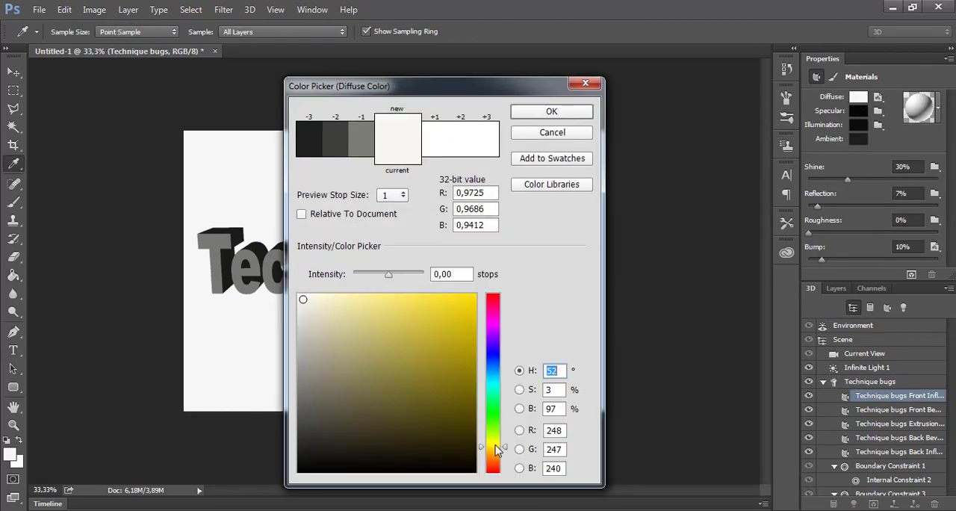
pyautogui.click(492, 441)
pyautogui.moveTo(446, 312); pyautogui.dragTo(467, 294)
pyautogui.click(471, 134)
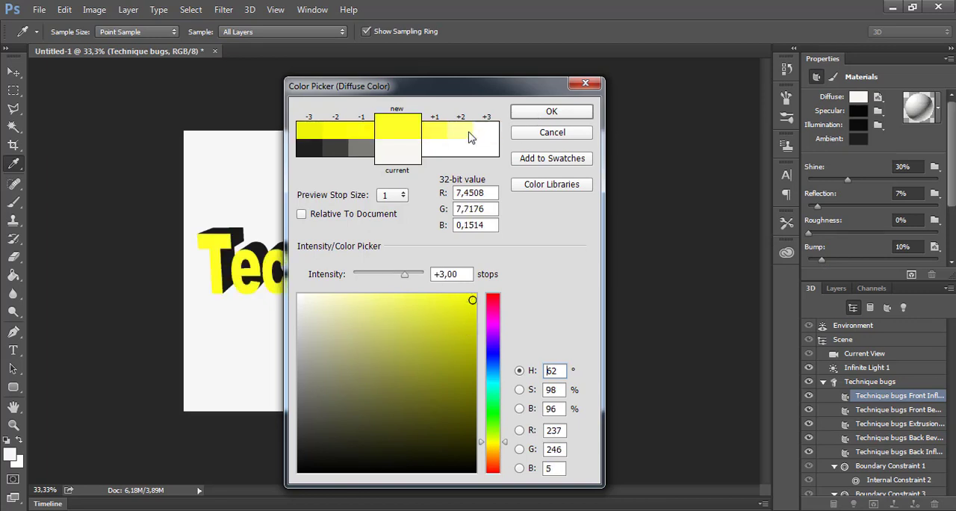
pyautogui.click(367, 137)
pyautogui.click(537, 116)
# Set the front inflation material's shine to 22%, reflection to 63% and roughness to 4%
pyautogui.click(896, 409)
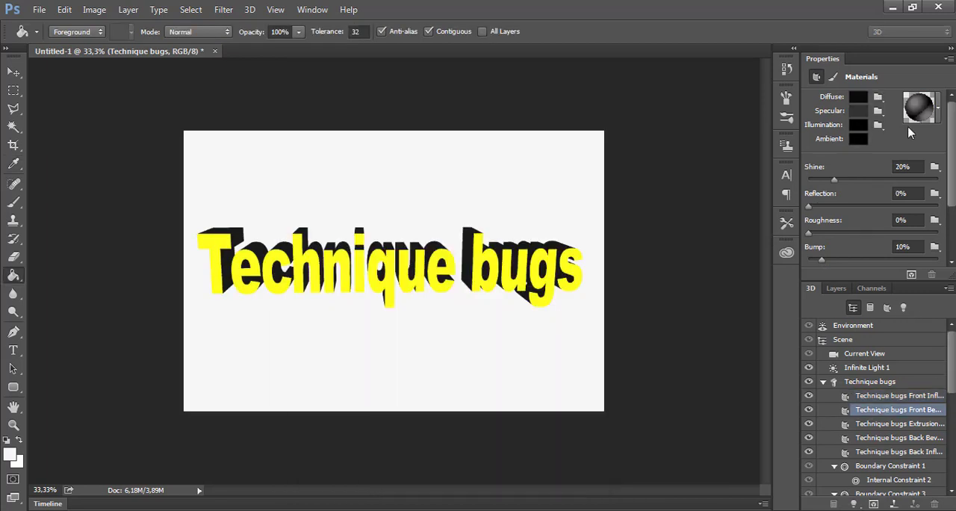
pyautogui.click(885, 395)
pyautogui.click(837, 205)
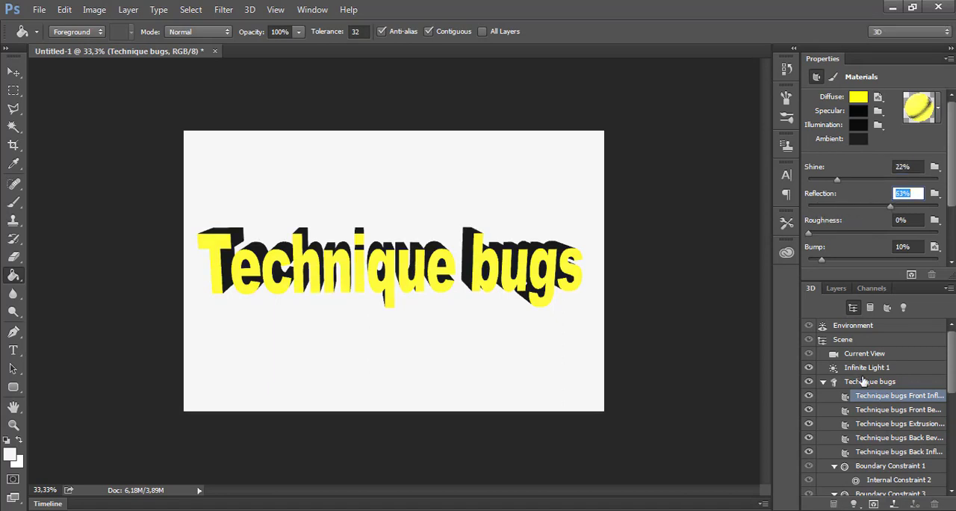
pyautogui.click(822, 233)
# Apply the blue-grey material preset to the text's front bevel material and set its illumination colour to blue with hue 246°
pyautogui.click(889, 410)
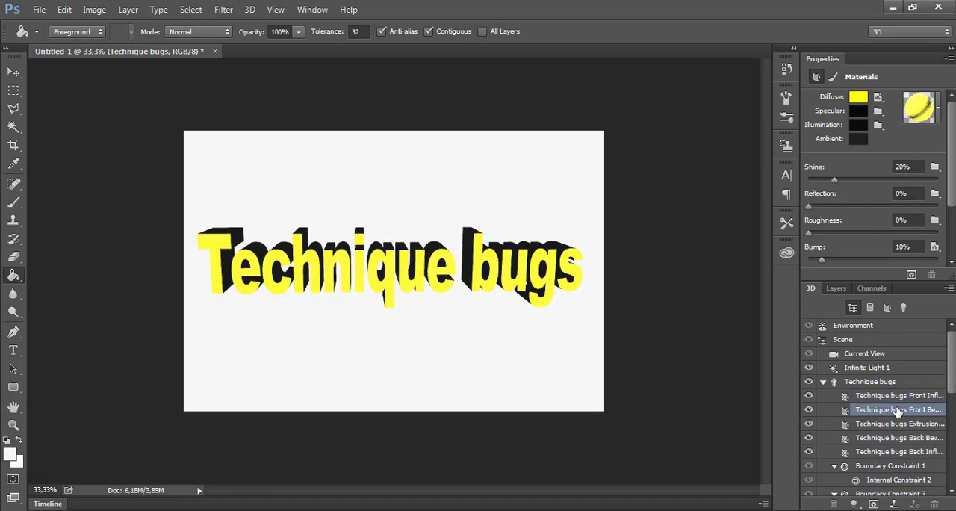
pyautogui.click(922, 107)
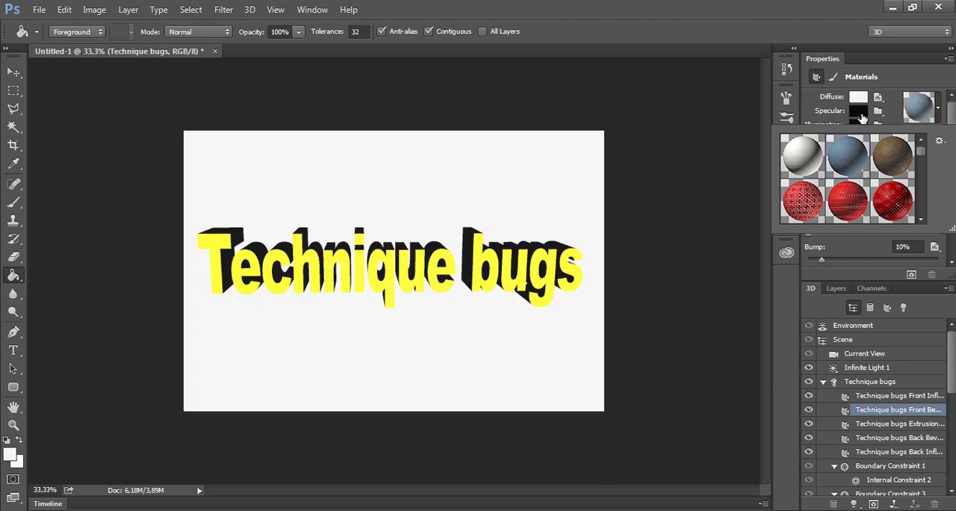
pyautogui.click(832, 123)
pyautogui.click(493, 351)
pyautogui.click(448, 311)
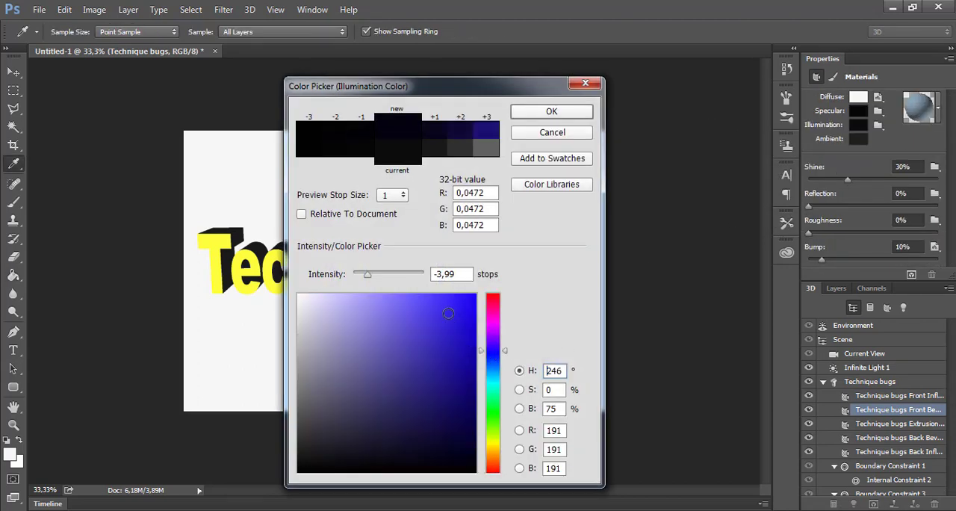
pyautogui.click(545, 113)
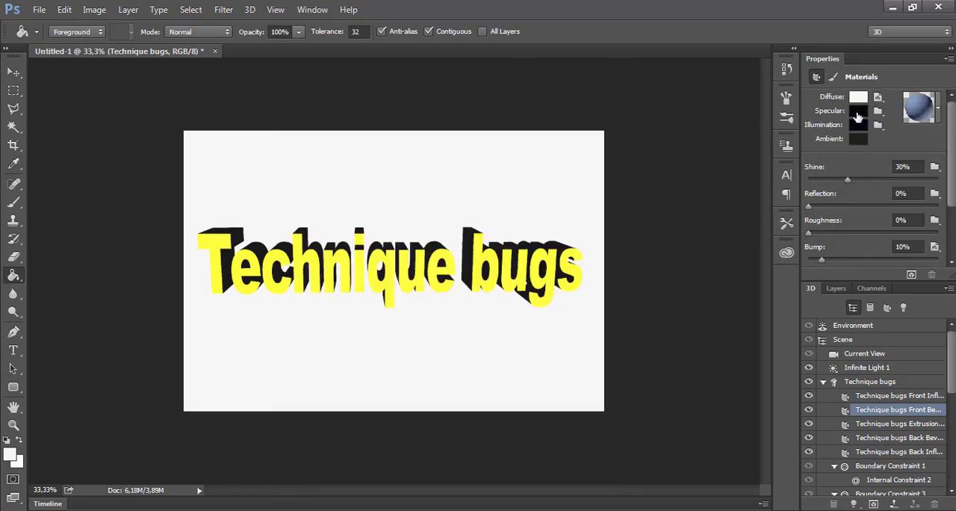
# Set the front bevel material's specular colour to blue-violet, its shine to 41% and its reflection to 72%
pyautogui.click(857, 112)
pyautogui.click(492, 342)
pyautogui.click(420, 305)
pyautogui.click(549, 112)
pyautogui.moveTo(808, 207); pyautogui.dragTo(901, 207)
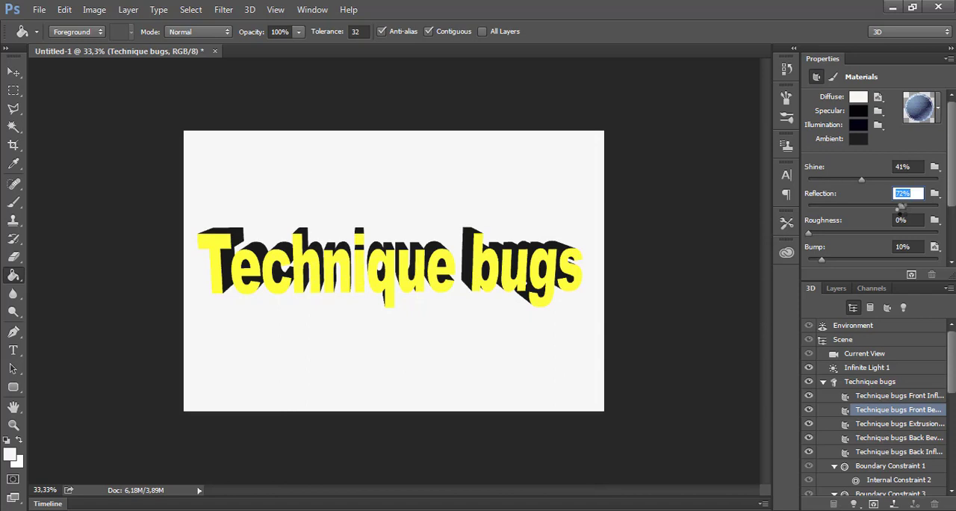
pyautogui.press('Tab')
# Apply the plain white material preset to the text's extrusion material, set reflection to about 76%, and raise its roughness and shine
pyautogui.click(868, 425)
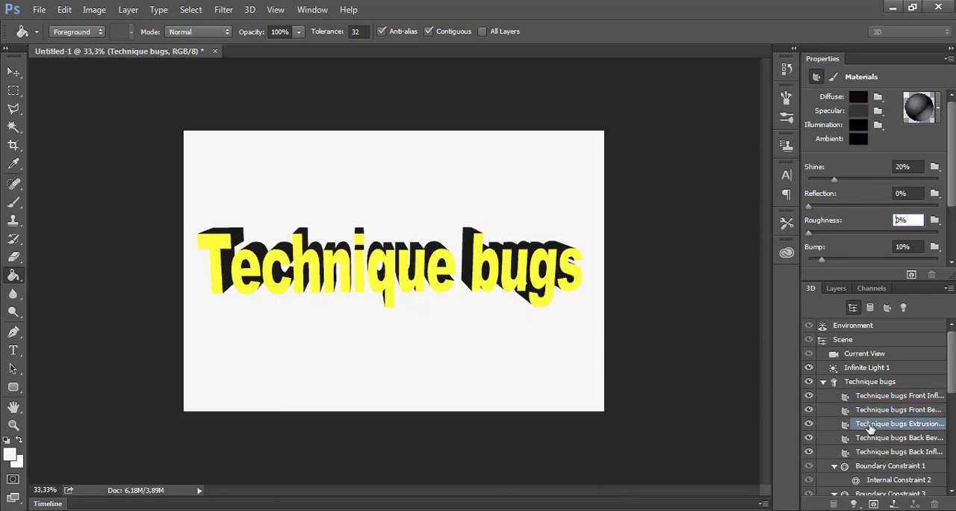
pyautogui.click(926, 109)
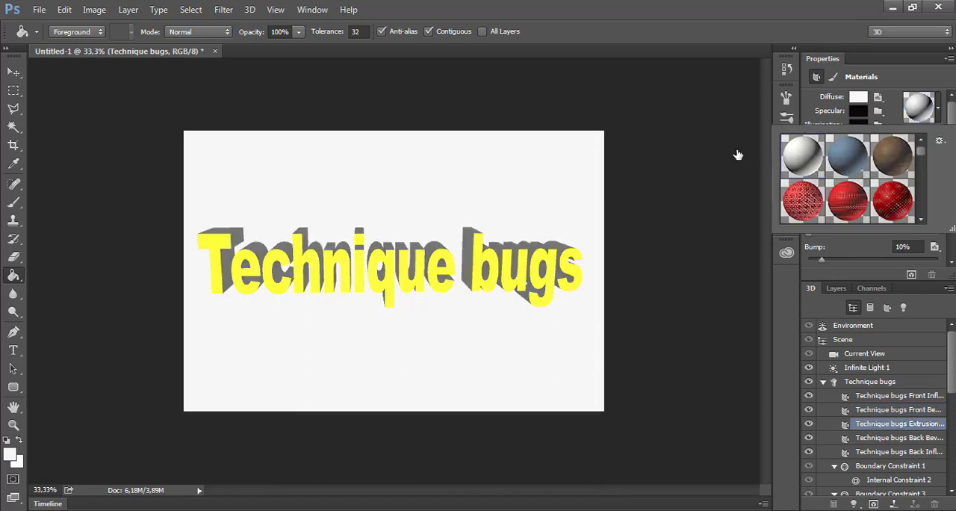
pyautogui.click(769, 364)
pyautogui.moveTo(808, 207); pyautogui.dragTo(903, 208)
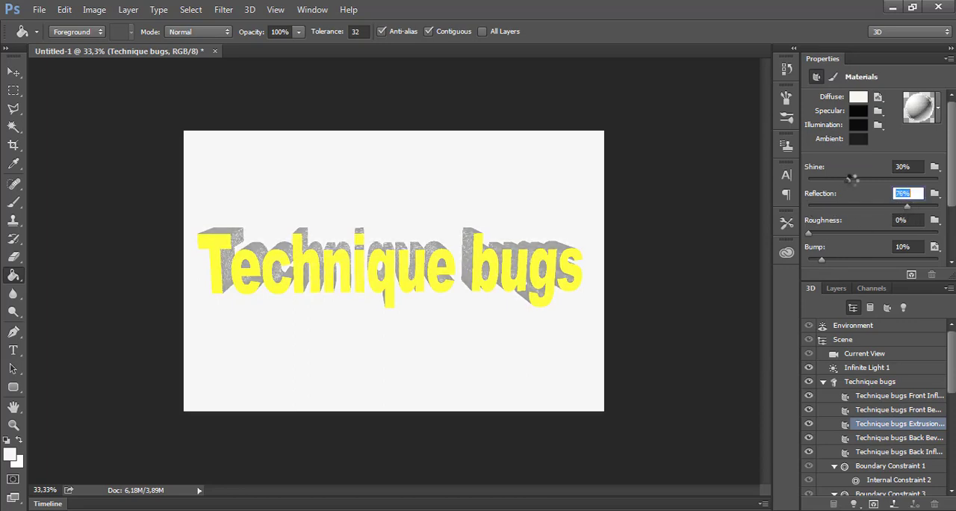
pyautogui.moveTo(809, 234); pyautogui.dragTo(873, 233)
pyautogui.moveTo(846, 180); pyautogui.dragTo(884, 180)
# Apply the brown material preset to the text's back bevel material, with shine 48% and reflection 36%
pyautogui.click(888, 437)
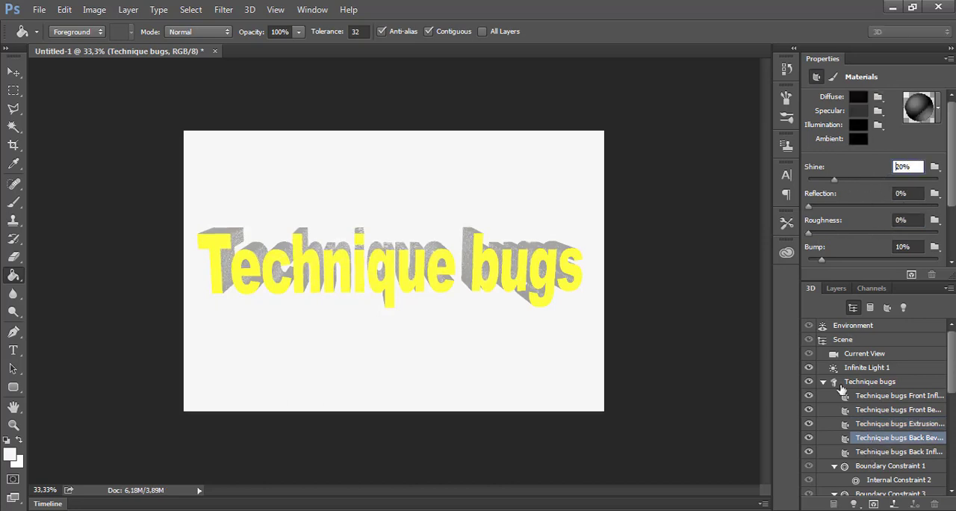
pyautogui.click(920, 106)
pyautogui.doubleClick(896, 167)
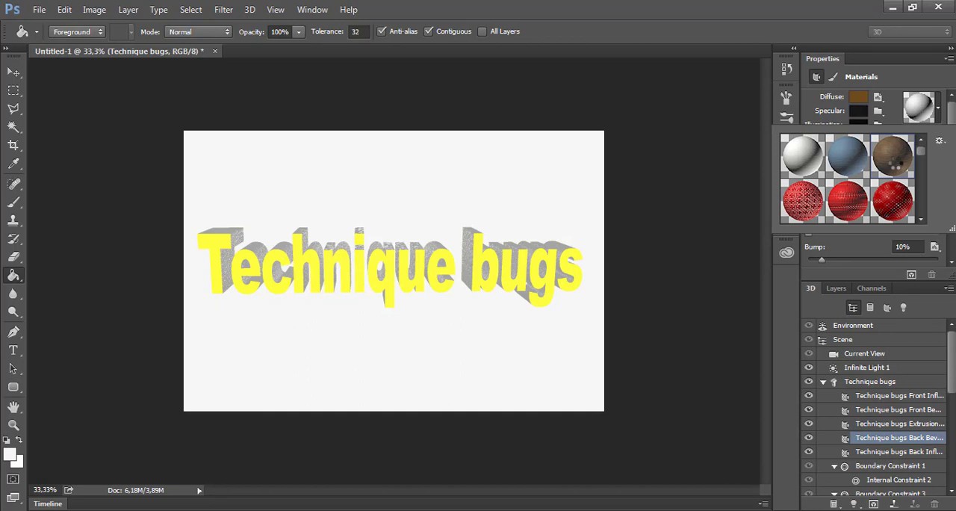
pyautogui.moveTo(808, 207); pyautogui.dragTo(855, 206)
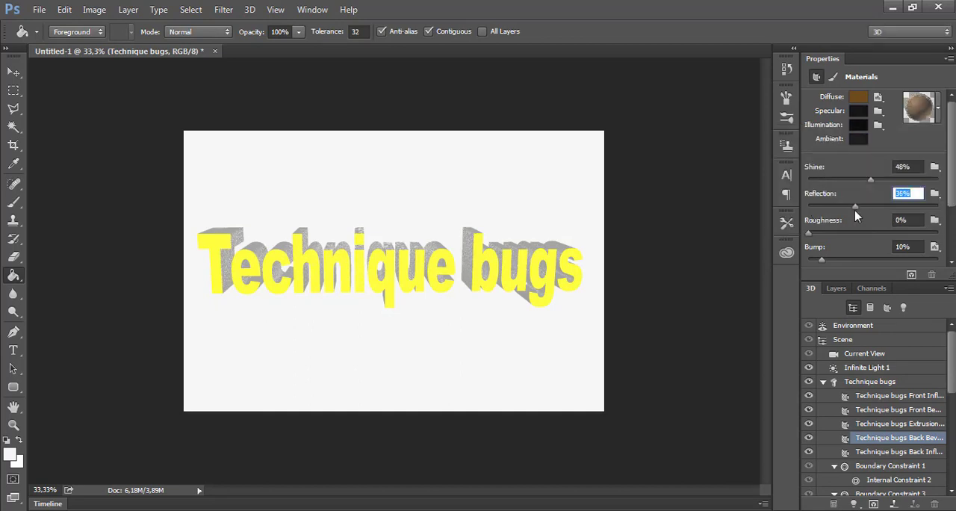
# Set the back bevel material's illumination colour to dark purple with RGB 92, 4, 100
pyautogui.click(857, 128)
pyautogui.moveTo(496, 397); pyautogui.dragTo(494, 326)
pyautogui.click(468, 415)
pyautogui.moveTo(467, 414); pyautogui.dragTo(469, 402)
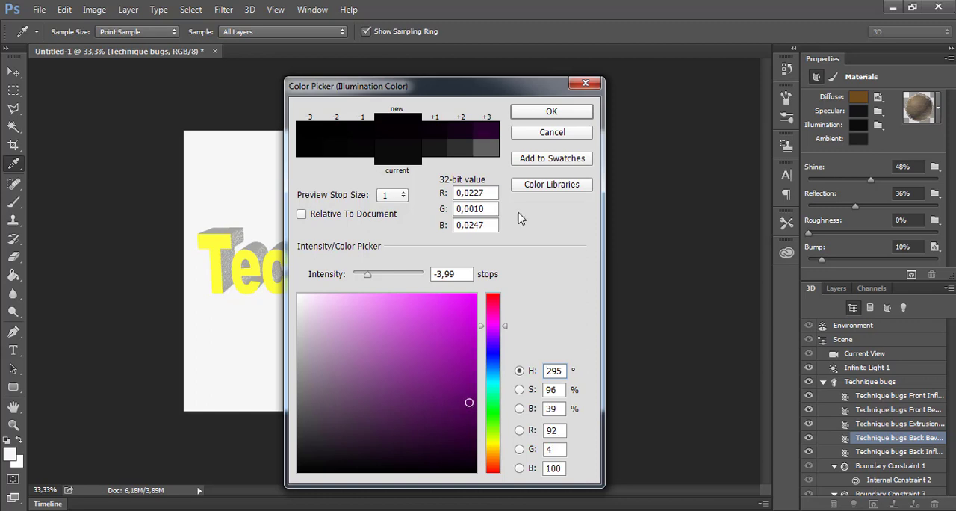
pyautogui.click(551, 111)
# Set the back bevel material's ambient colour to bright magenta, with shine 50%, reflection 59% and roughness 13%
pyautogui.click(858, 138)
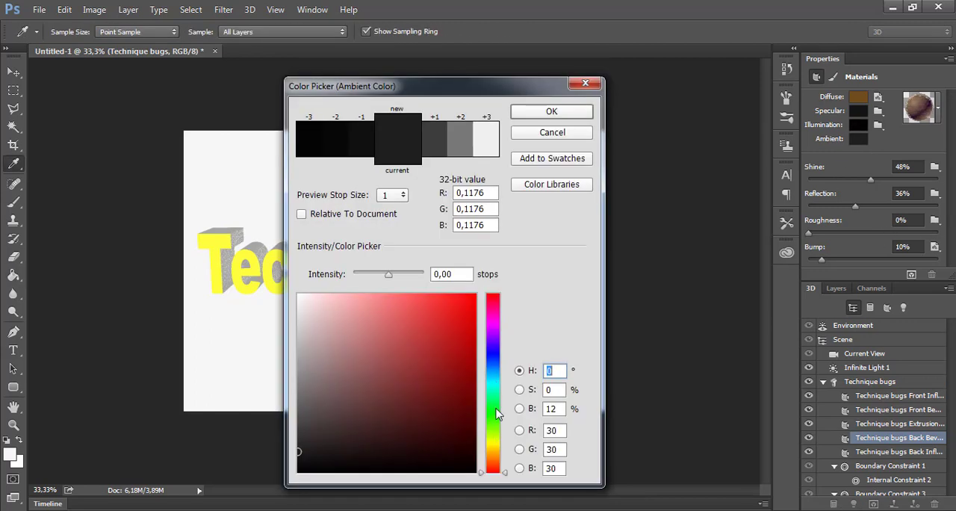
pyautogui.moveTo(498, 414); pyautogui.dragTo(497, 325)
pyautogui.click(465, 367)
pyautogui.moveTo(389, 275); pyautogui.dragTo(397, 275)
pyautogui.click(551, 111)
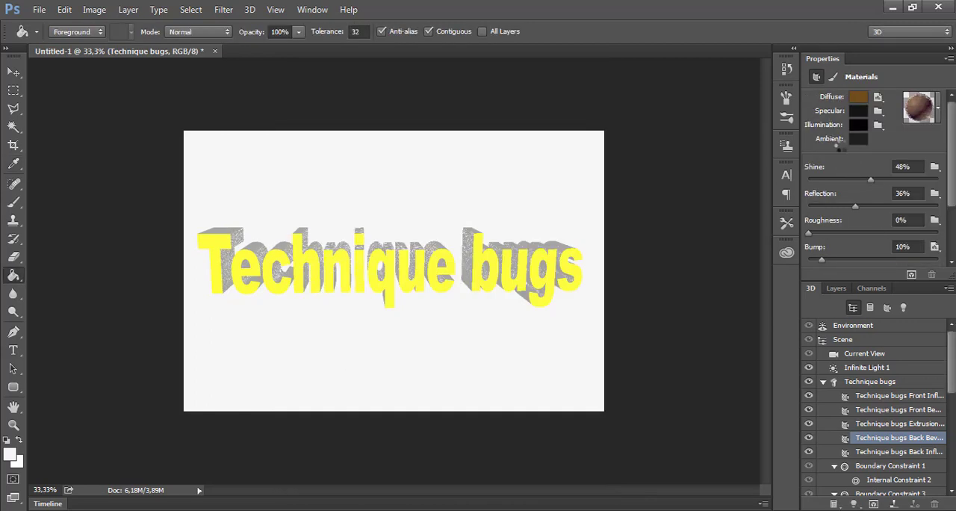
pyautogui.moveTo(869, 180); pyautogui.dragTo(870, 207)
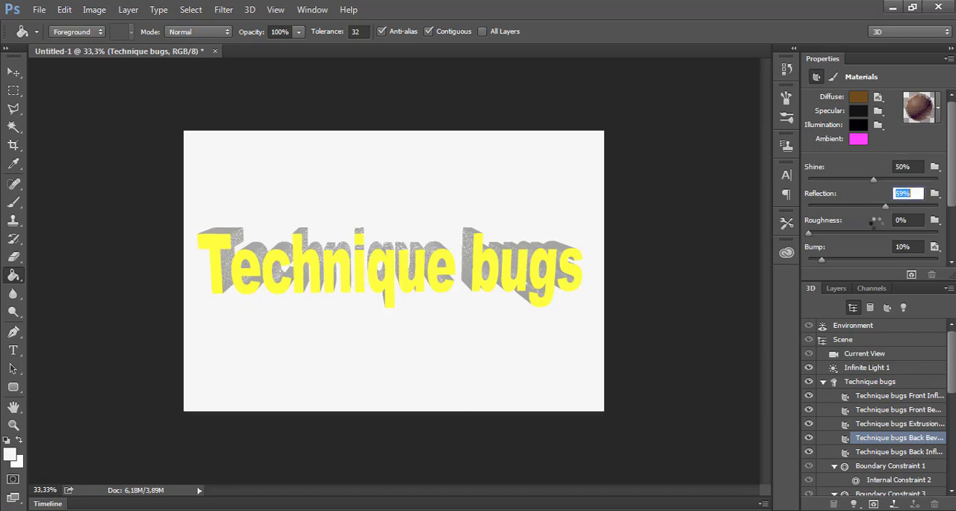
pyautogui.click(834, 233)
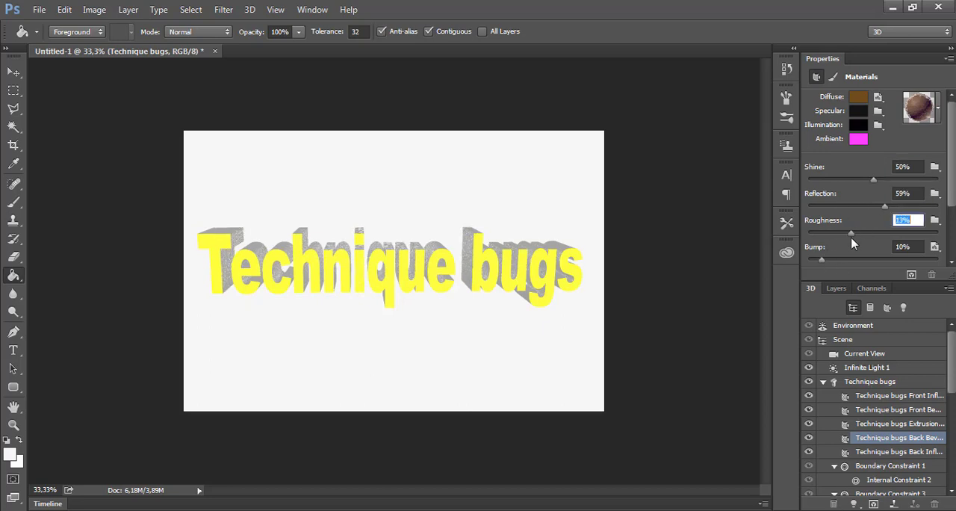
# Set the back inflation material's specular colour to red with RGB 213, 39, 39 and intensity +0.60 stops
pyautogui.click(864, 455)
pyautogui.click(860, 115)
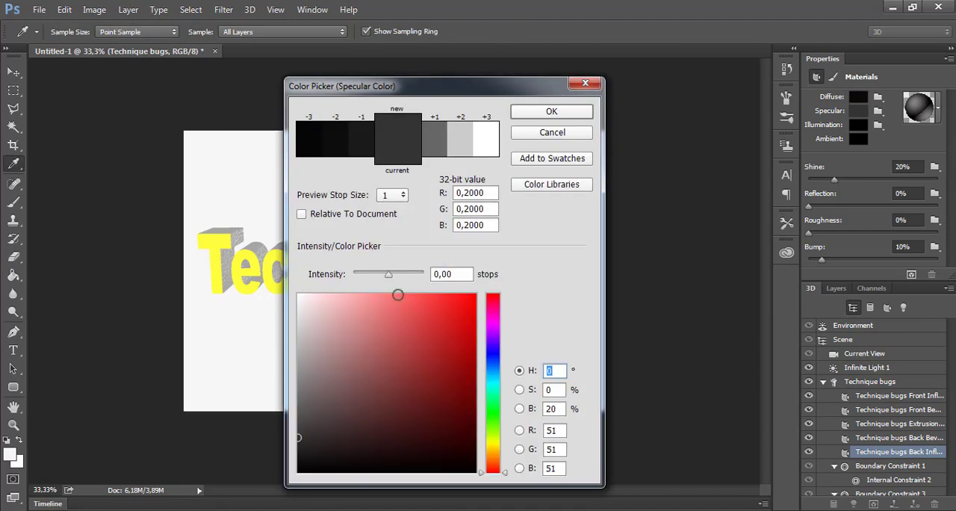
pyautogui.click(396, 276)
pyautogui.click(443, 323)
pyautogui.click(364, 136)
pyautogui.click(535, 116)
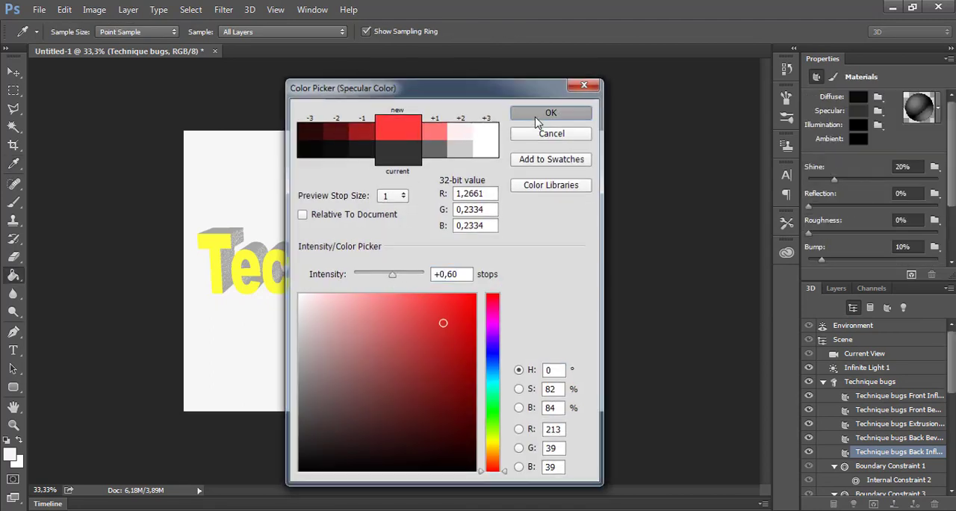
# Set the back inflation material's shine to 78%, reflection to 66%, roughness to 26% and bump to 24%
pyautogui.moveTo(809, 207); pyautogui.dragTo(868, 208)
pyautogui.moveTo(834, 179); pyautogui.dragTo(908, 182)
pyautogui.moveTo(808, 232); pyautogui.dragTo(867, 233)
# Set the back inflation material's illumination colour to magenta with RGB 225, 13, 228 and intensity +1.73 stops
pyautogui.click(857, 126)
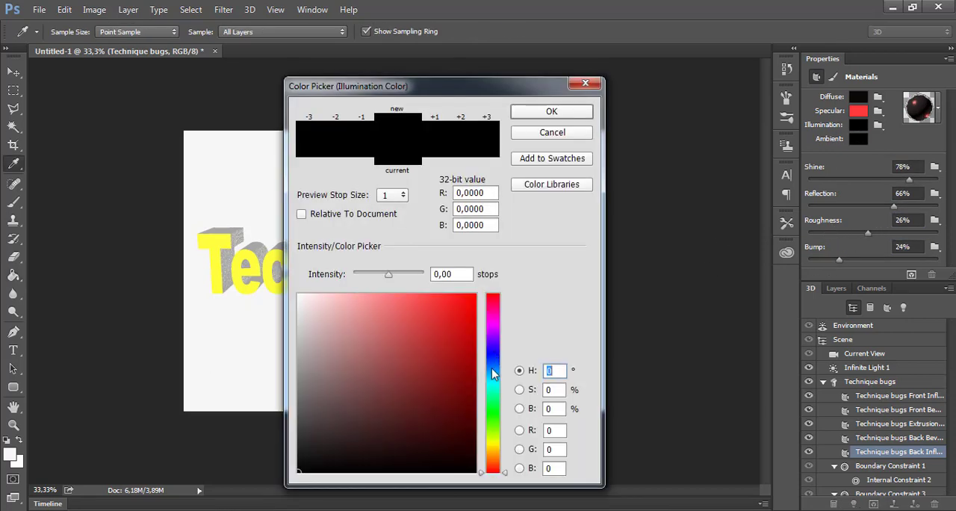
pyautogui.click(494, 324)
pyautogui.click(466, 313)
pyautogui.click(436, 134)
pyautogui.moveTo(391, 276)
pyautogui.mouseDown()
pyautogui.moveTo(382, 278)
pyautogui.moveTo(398, 278)
pyautogui.mouseUp()
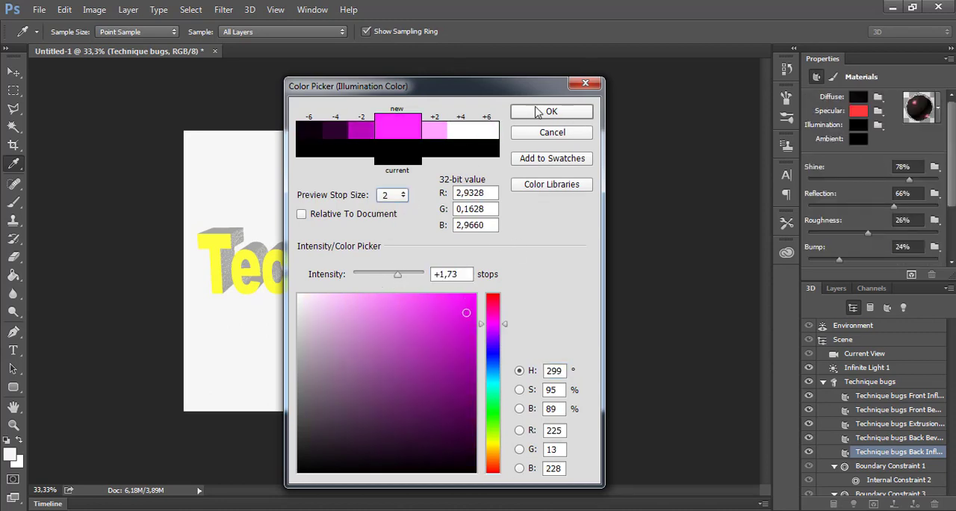
pyautogui.click(543, 110)
# Set the back inflation material's diffuse colour to a very dark grey with reduced intensity, previewed relative to the document
pyautogui.click(857, 125)
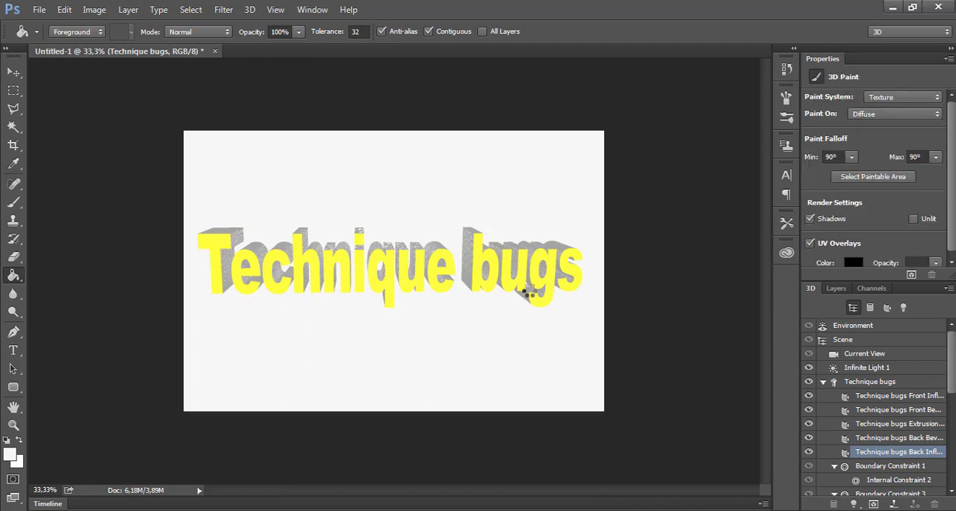
pyautogui.click(307, 425)
pyautogui.moveTo(379, 275); pyautogui.dragTo(370, 275)
pyautogui.click(392, 195)
pyautogui.click(391, 218)
pyautogui.click(304, 215)
pyautogui.click(548, 114)
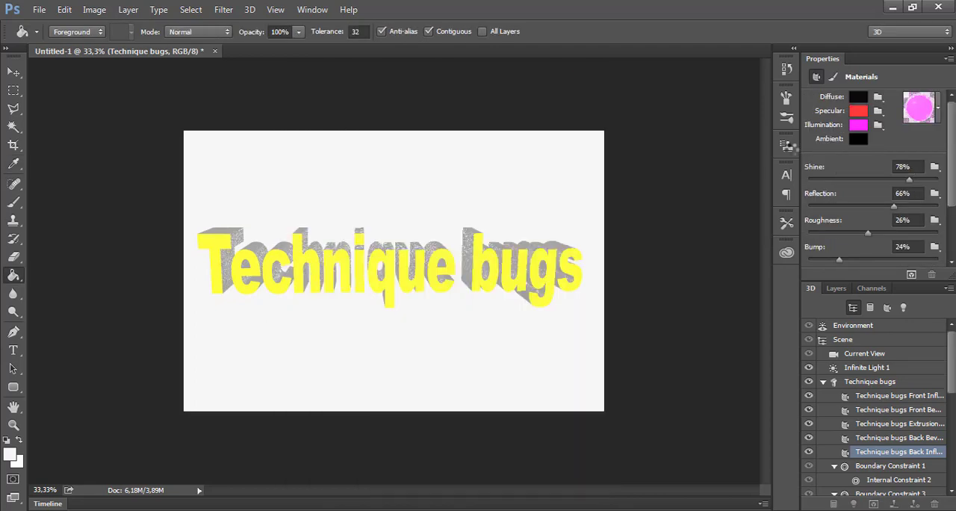
# Set the front inflation material's specular colour to dark grey with RGB 64, 60, 60
pyautogui.click(881, 466)
pyautogui.click(862, 395)
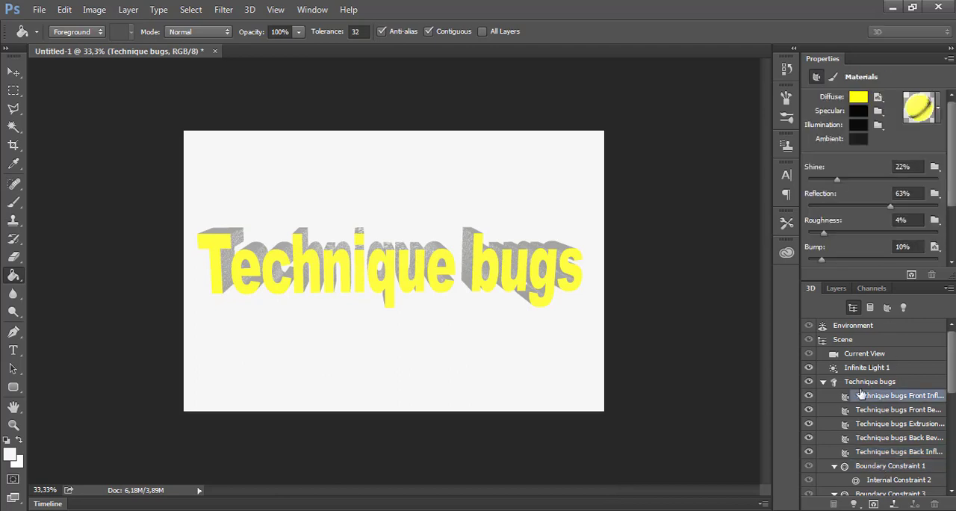
pyautogui.click(868, 381)
pyautogui.click(872, 396)
pyautogui.click(856, 115)
pyautogui.moveTo(311, 437); pyautogui.dragTo(307, 428)
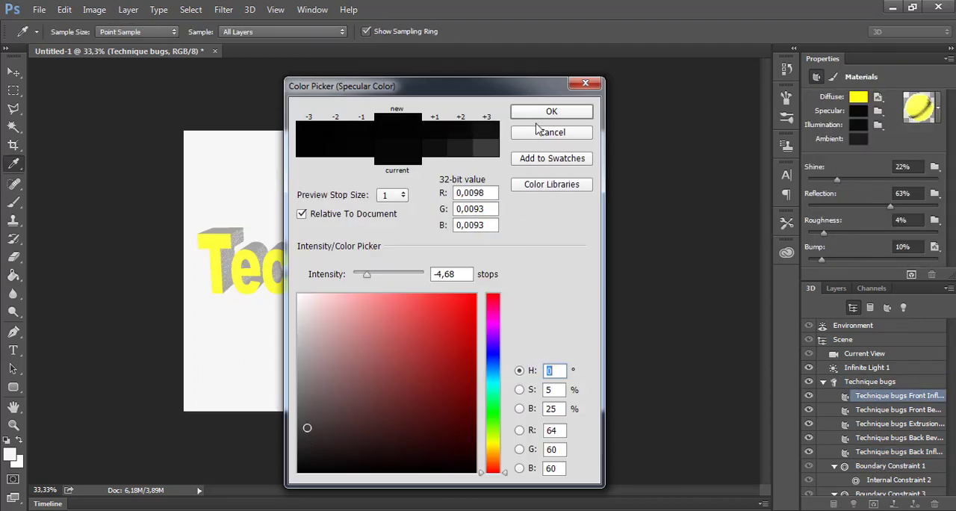
pyautogui.click(543, 112)
# Set the front inflation material's ambient colour to RGB 13, 10, 10 with intensity +2.53 stops and a preview stop size of 2
pyautogui.click(857, 138)
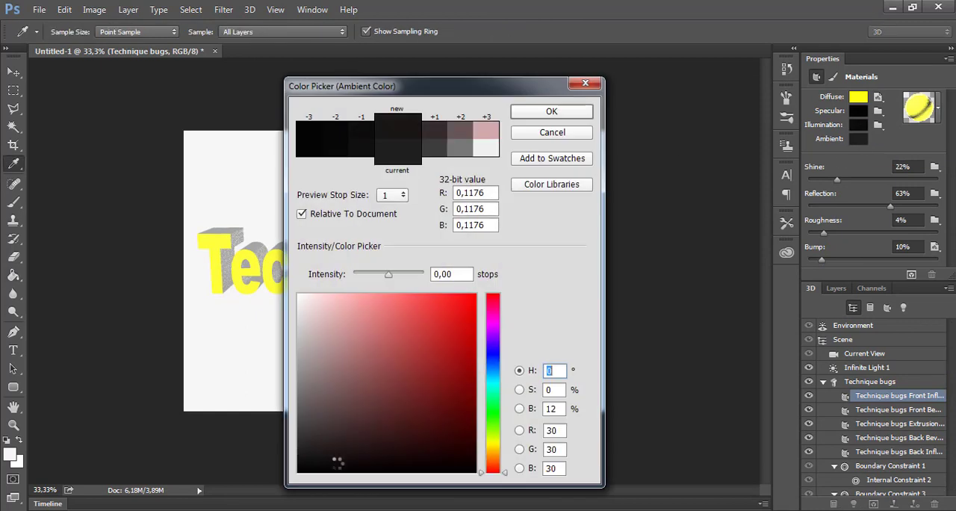
pyautogui.click(336, 463)
pyautogui.click(399, 197)
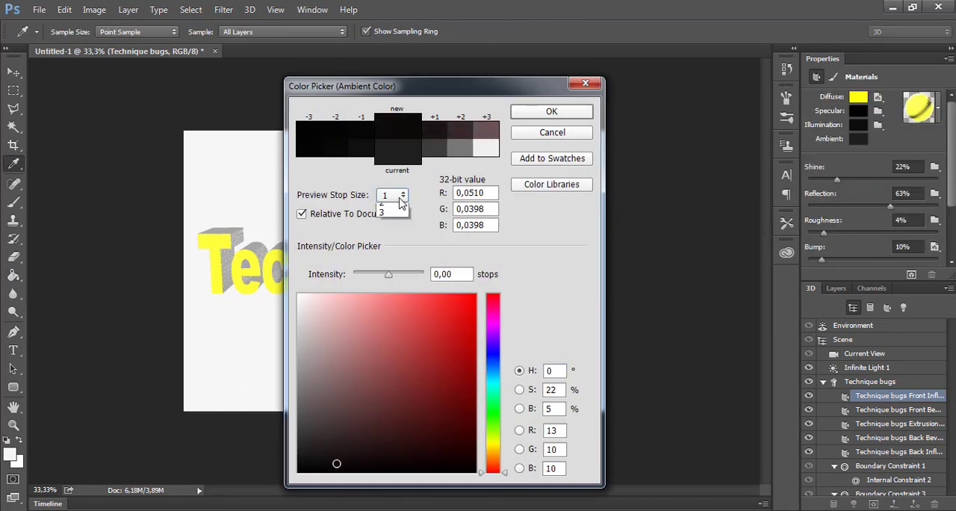
pyautogui.click(397, 217)
pyautogui.moveTo(388, 276); pyautogui.dragTo(402, 276)
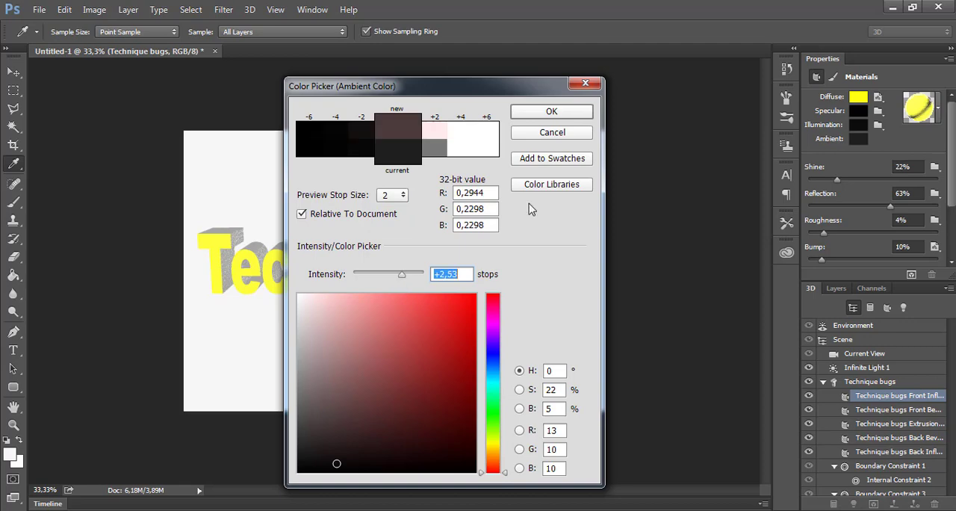
pyautogui.click(551, 111)
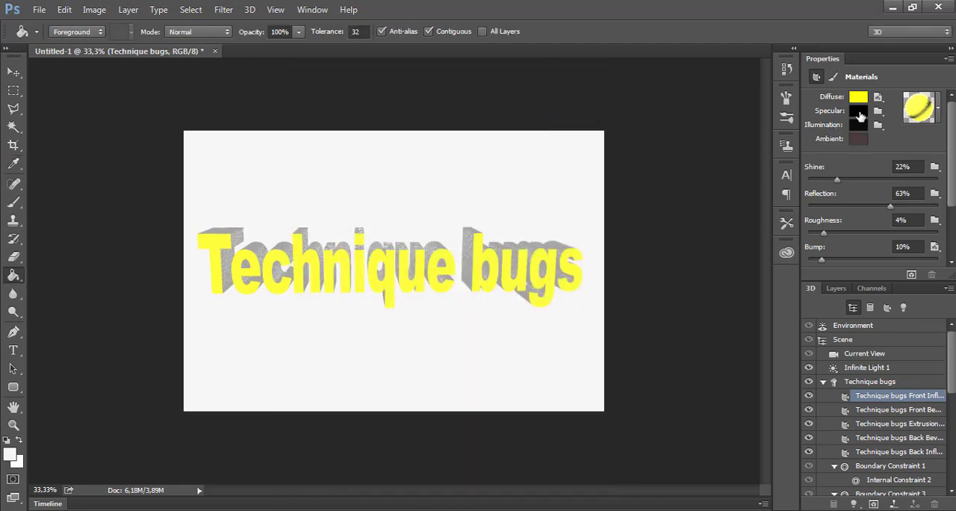
# Darken the front inflation material's specular colour to RGB 57, 56, 56
pyautogui.click(860, 116)
pyautogui.moveTo(308, 418); pyautogui.dragTo(302, 432)
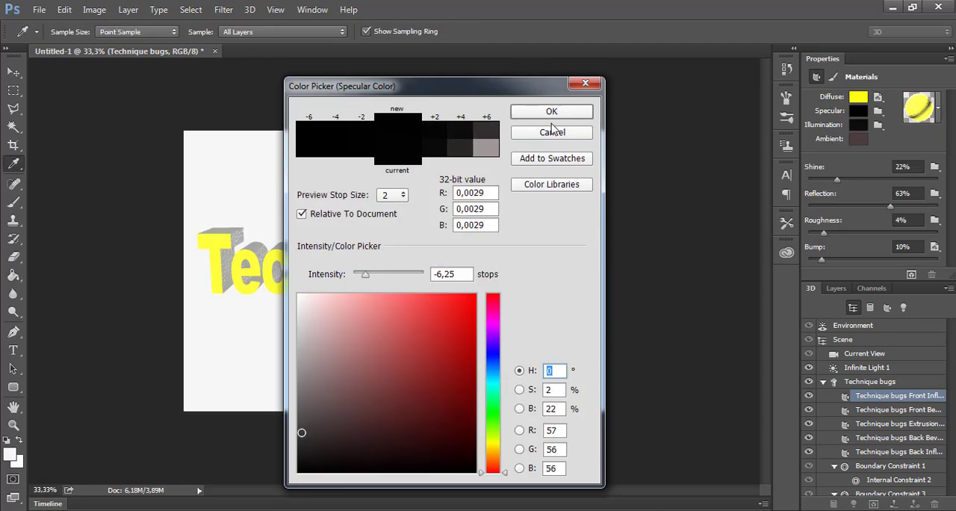
pyautogui.click(551, 115)
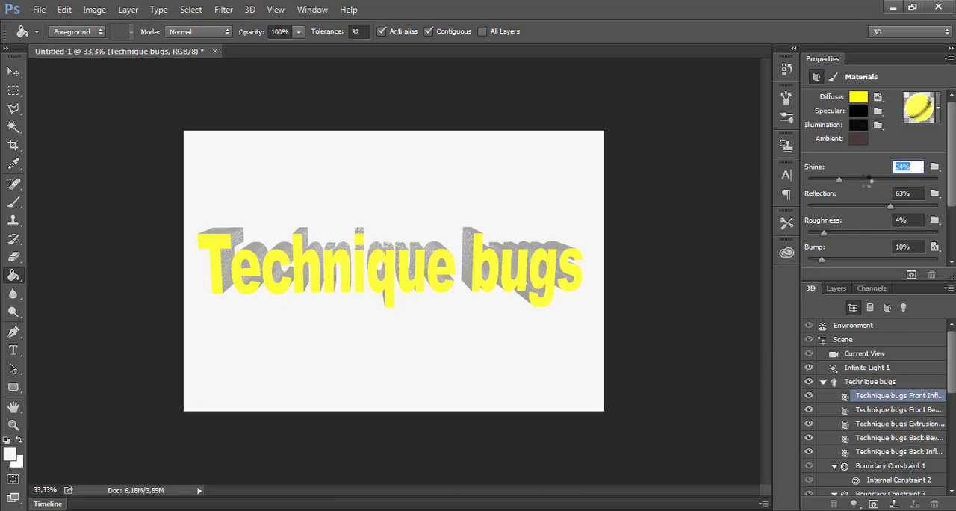
# Set the front inflation material's shine to 45%, reflection to 24%, roughness to 35% and bump to 95%
pyautogui.moveTo(836, 180); pyautogui.dragTo(819, 180)
pyautogui.click(847, 232)
pyautogui.moveTo(821, 259); pyautogui.dragTo(927, 261)
pyautogui.moveTo(848, 233); pyautogui.dragTo(934, 233)
pyautogui.click(844, 180)
pyautogui.moveTo(846, 180); pyautogui.dragTo(838, 206)
pyautogui.click(867, 232)
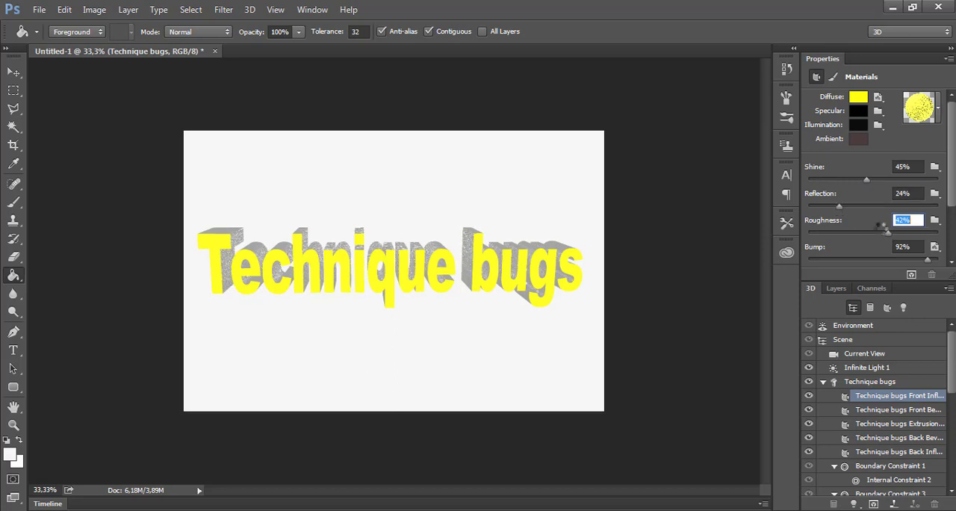
pyautogui.click(880, 233)
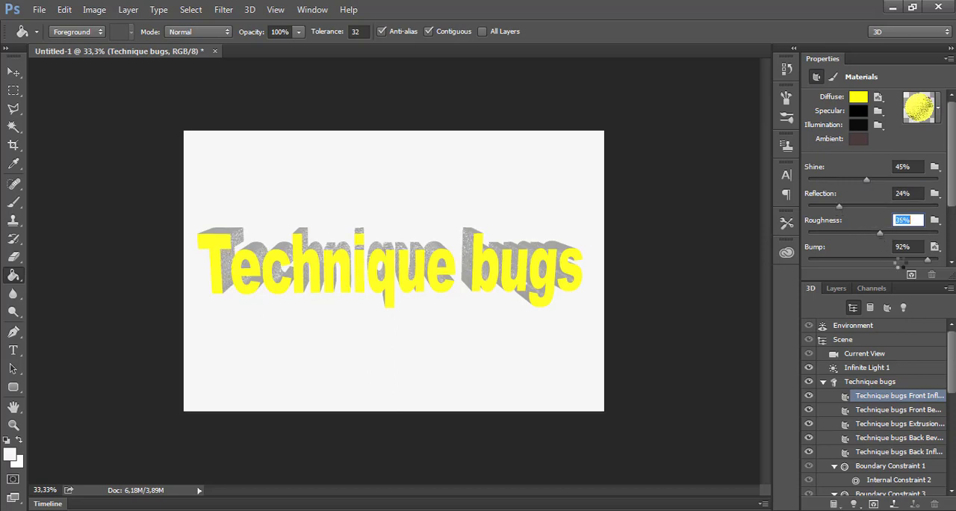
pyautogui.click(931, 259)
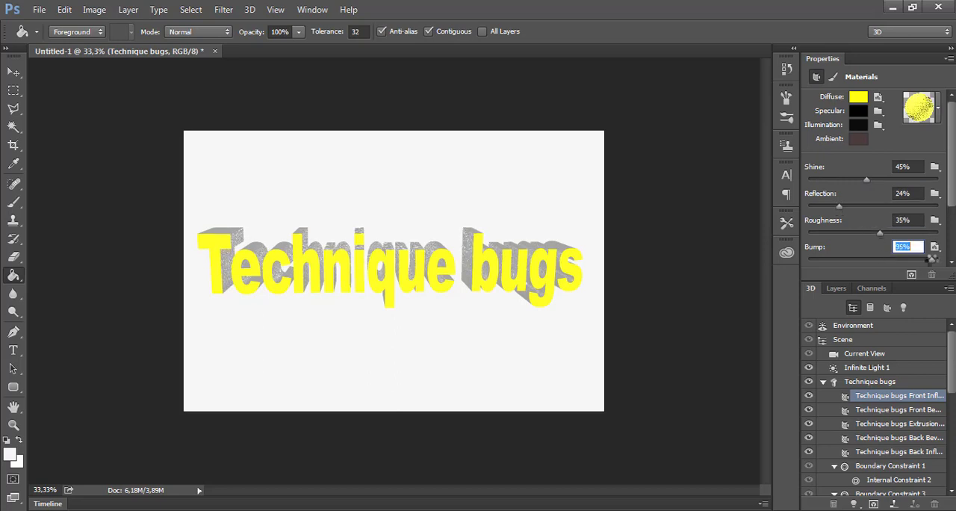
# Select the whole Technique bugs mesh and render the scene, dismissing the Windows colour-scheme prompt
pyautogui.click(870, 382)
pyautogui.press('v')
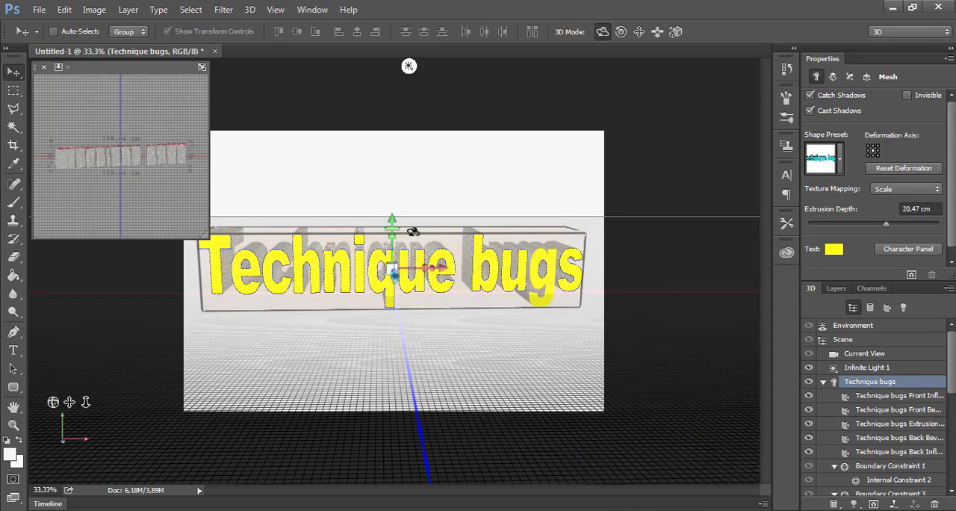
pyautogui.click(911, 274)
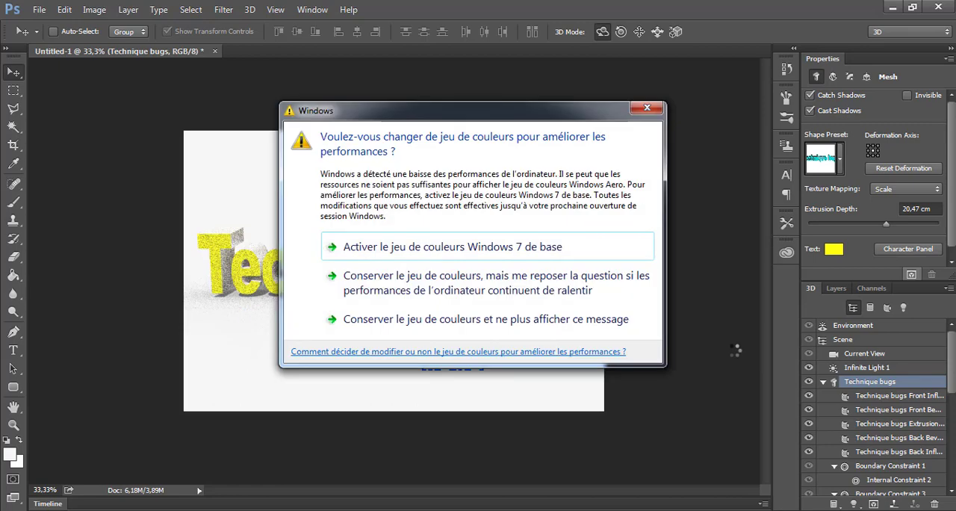
pyautogui.click(647, 109)
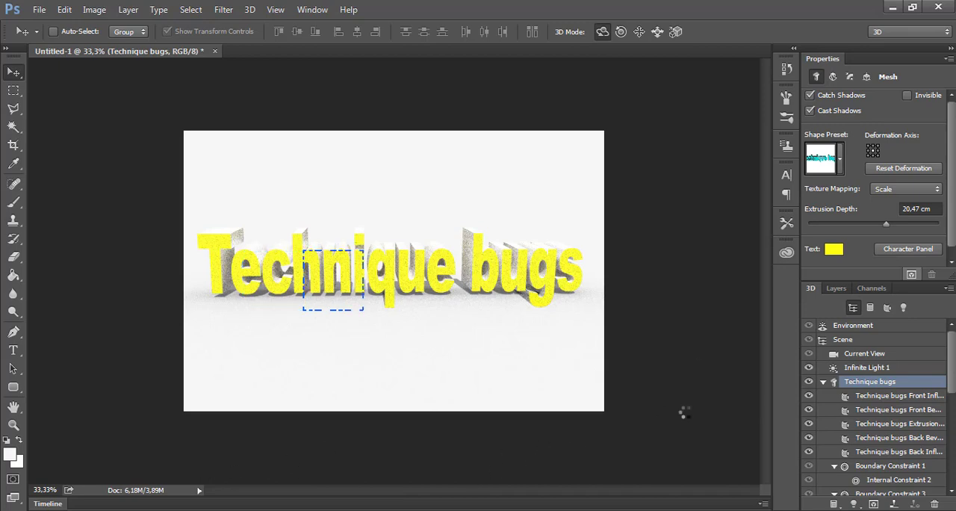
pyautogui.click(649, 115)
pyautogui.click(885, 460)
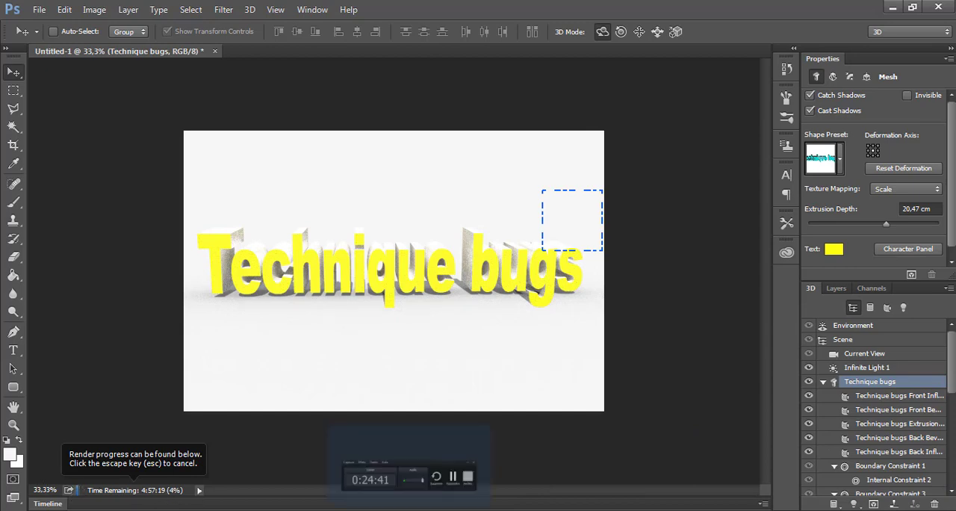
pyautogui.click(879, 468)
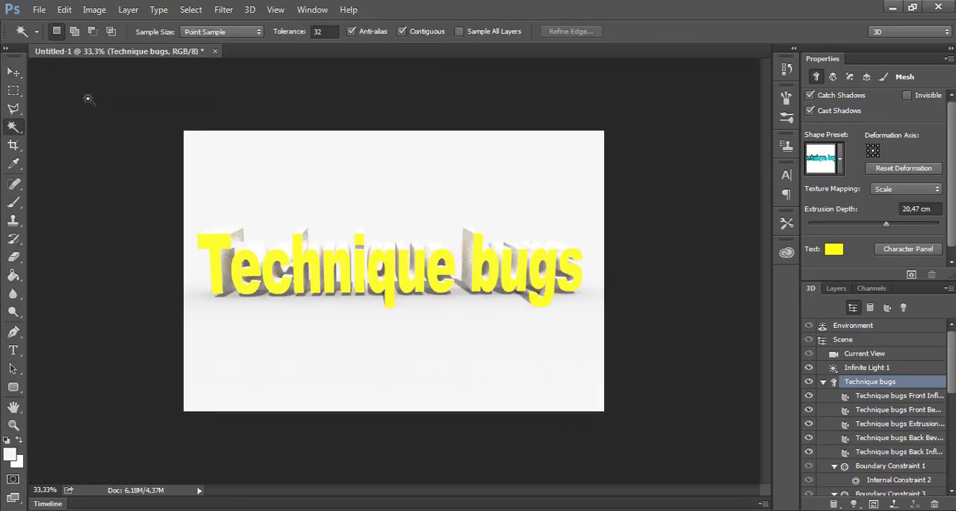
# Marquee-select a wide strip across the lower part of the text and render only that area
pyautogui.press('v')
pyautogui.press('m')
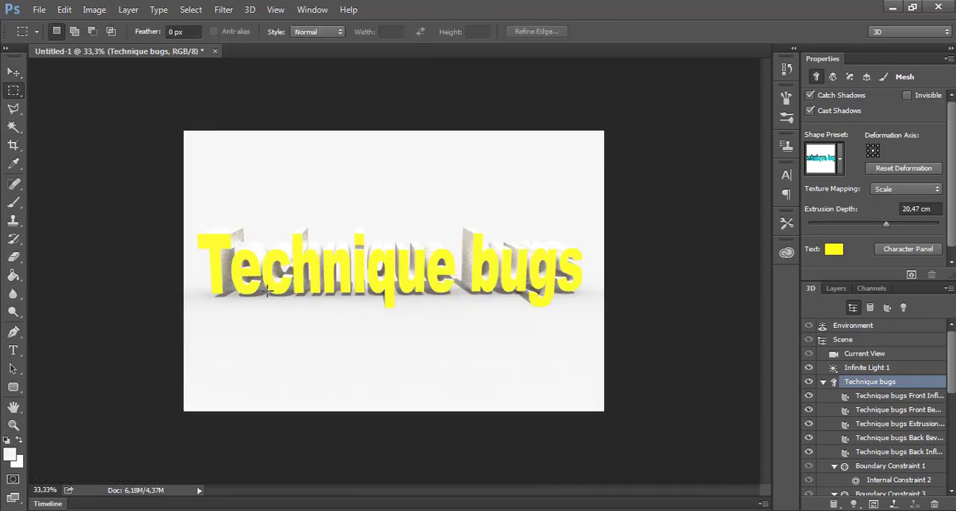
pyautogui.moveTo(589, 279); pyautogui.dragTo(187, 312)
pyautogui.click(913, 275)
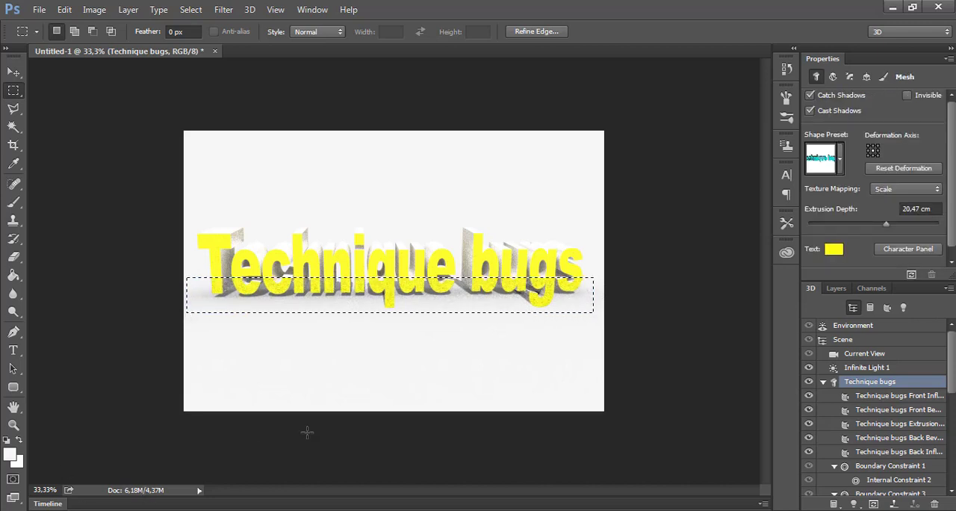
# Marquee-select a wide strip across the upper part of the text, render that area and clear the selection
pyautogui.moveTo(587, 200); pyautogui.dragTo(184, 258)
pyautogui.click(911, 275)
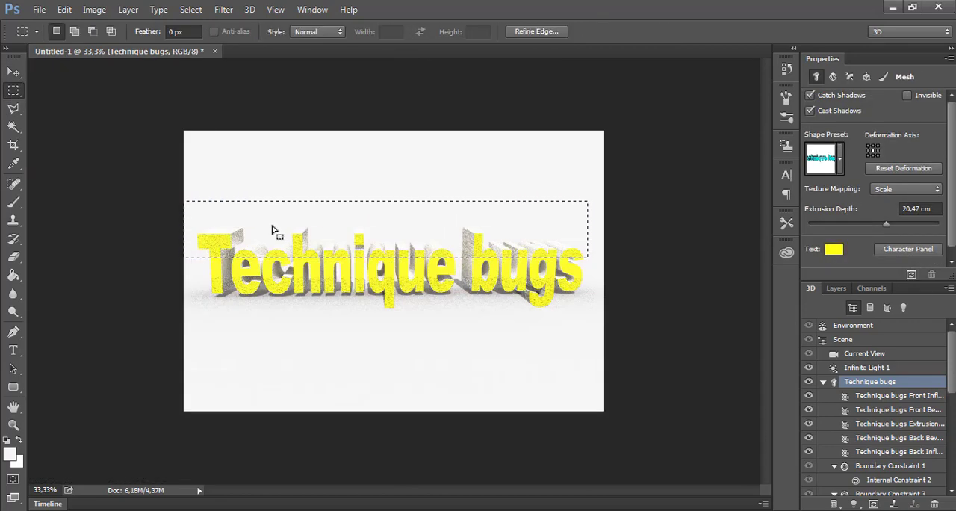
pyautogui.rightClick(274, 228)
pyautogui.click(351, 220)
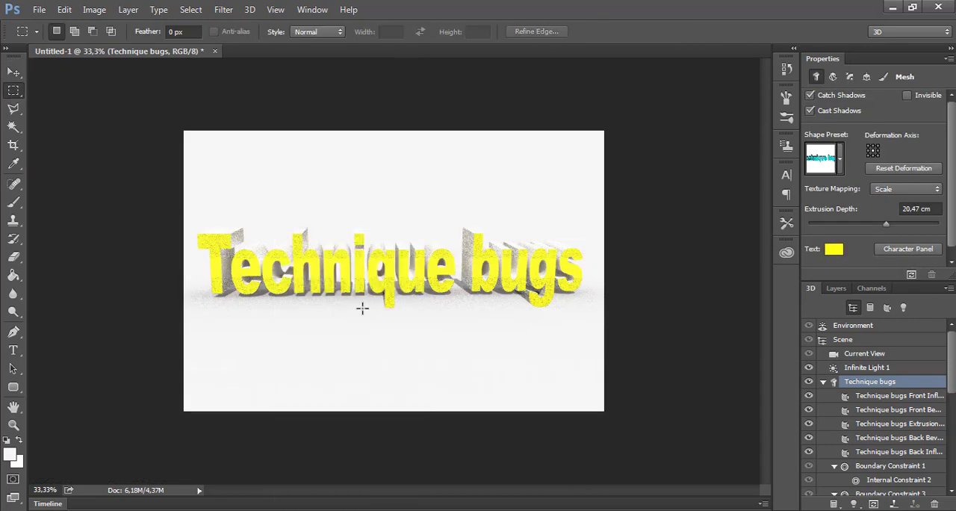
# Apply the second bevelled shape preset of the first row to the Technique bugs mesh
pyautogui.click(866, 368)
pyautogui.click(868, 381)
pyautogui.click(840, 170)
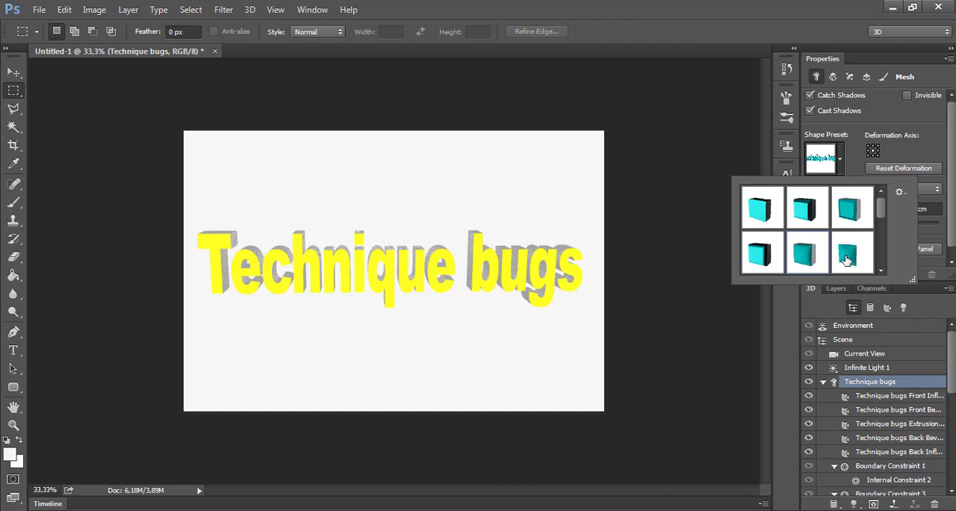
pyautogui.click(15, 73)
pyautogui.click(841, 160)
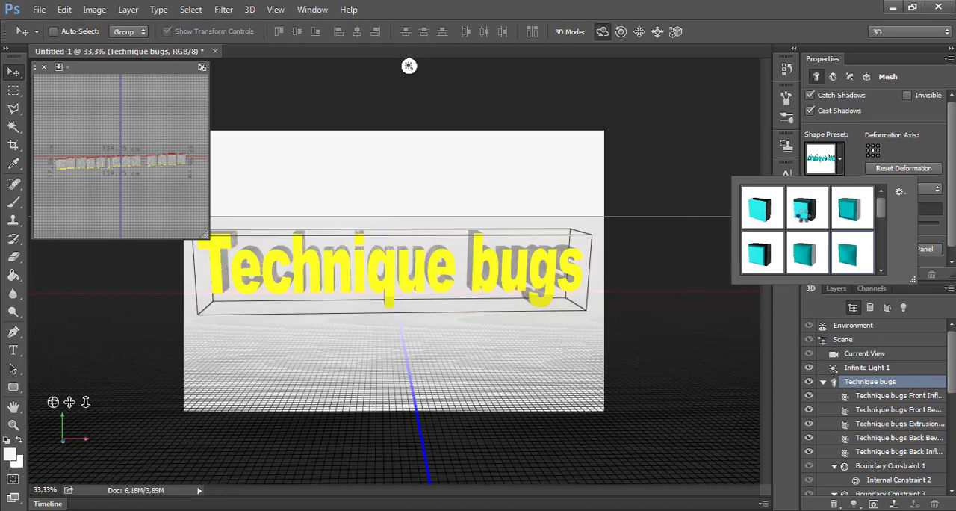
pyautogui.click(803, 214)
pyautogui.click(839, 159)
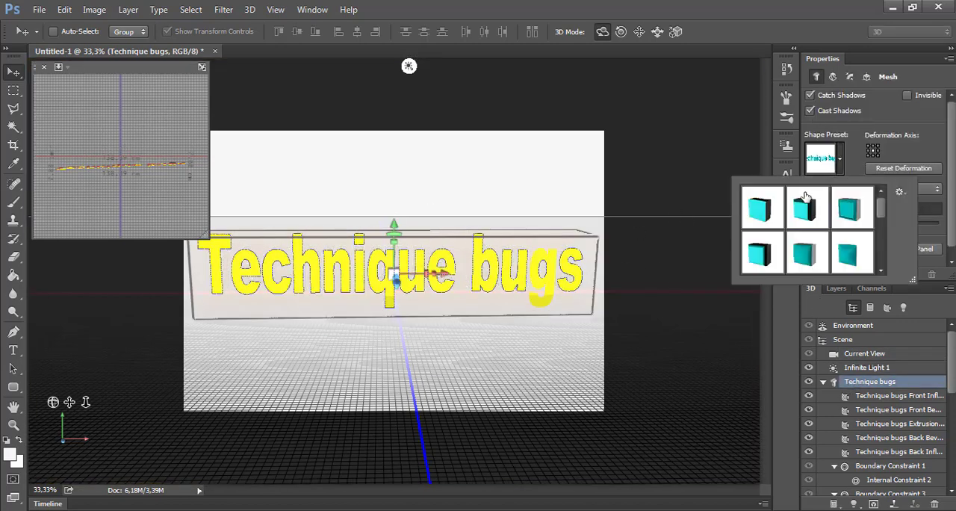
pyautogui.click(806, 211)
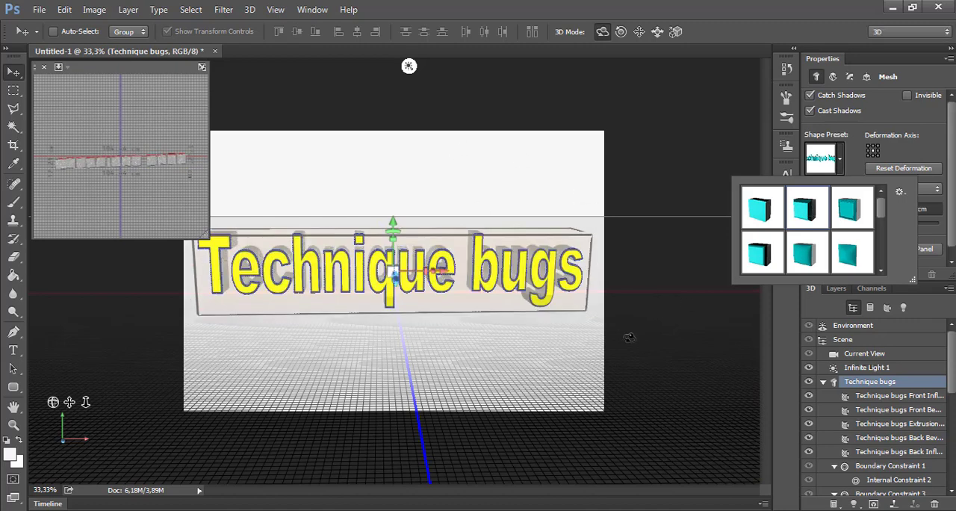
# Select the Current View camera and render the scene with the bevelled text
pyautogui.click(631, 336)
pyautogui.click(639, 334)
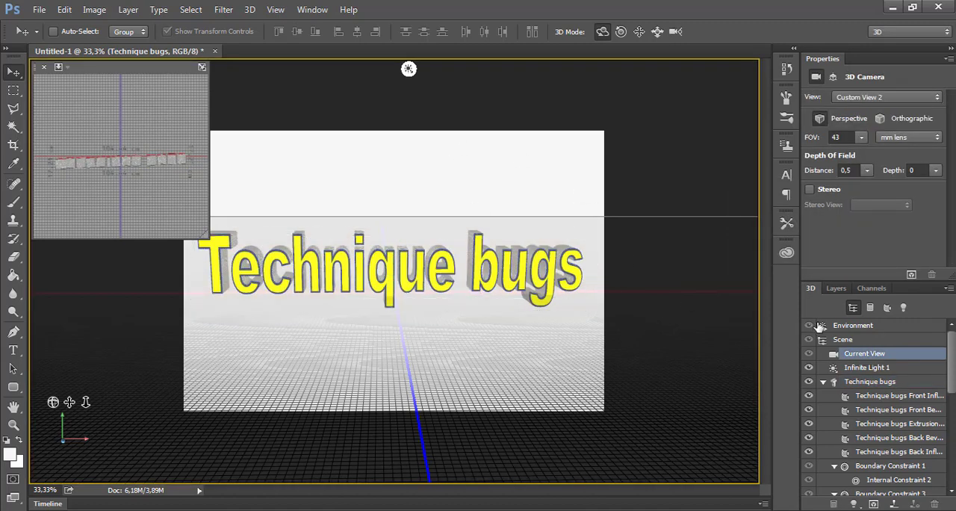
pyautogui.click(911, 274)
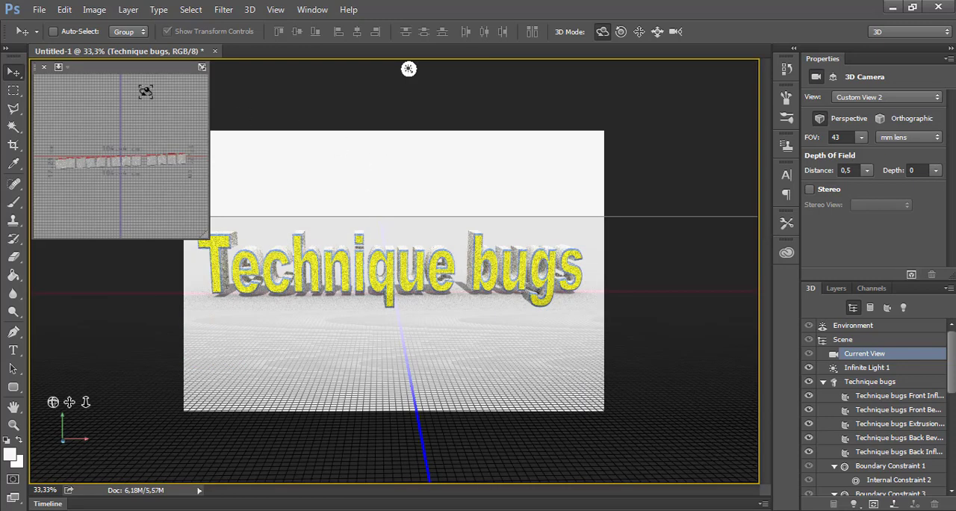
# Split the text's 3D extrusion into separate letter meshes and confirm
pyautogui.click(249, 9)
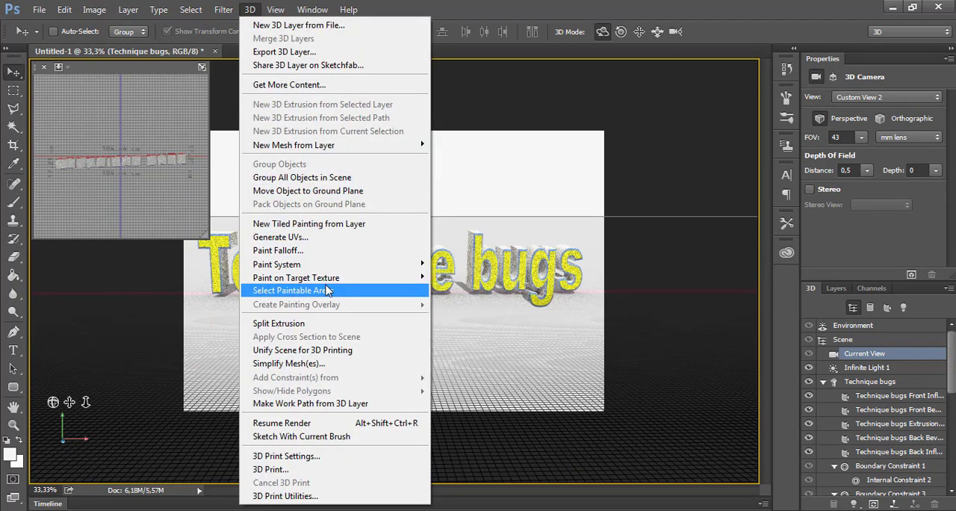
pyautogui.moveTo(336, 278)
pyautogui.click(282, 322)
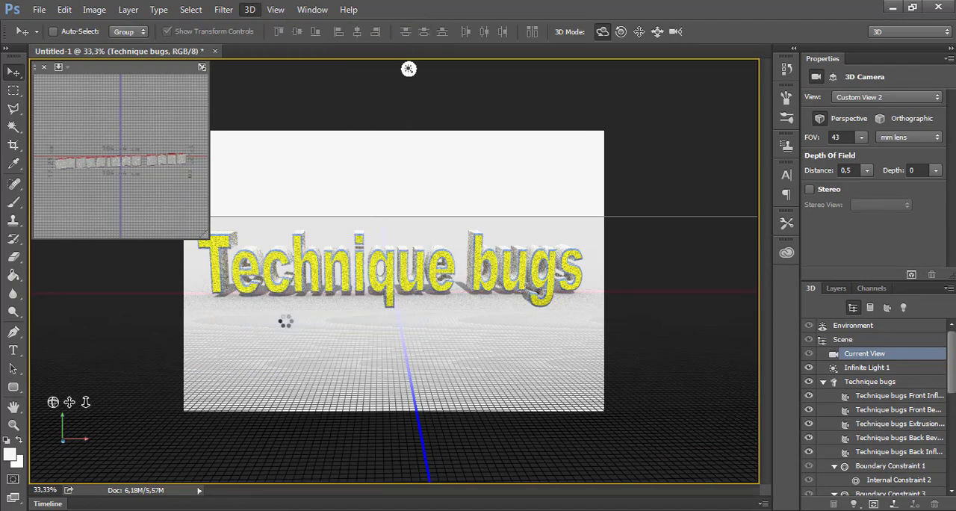
pyautogui.click(456, 219)
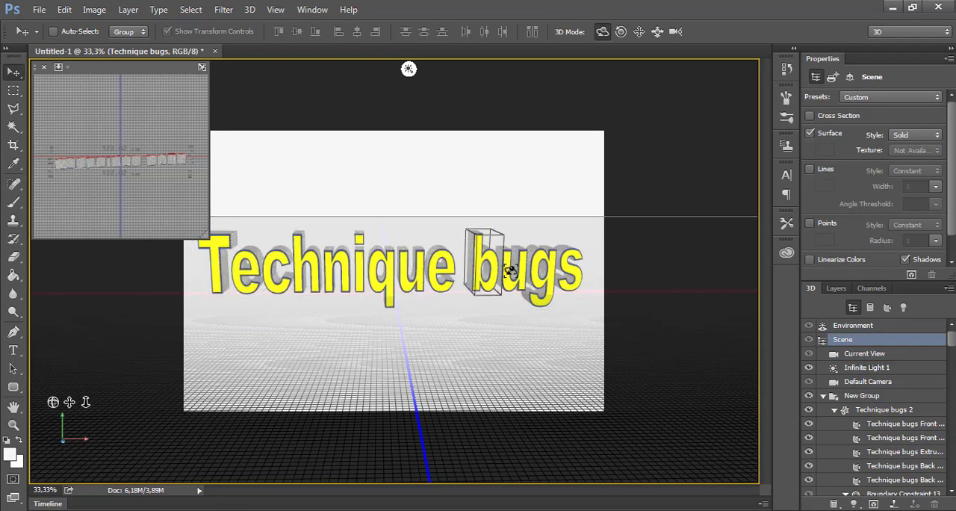
# Move the letter n of "Technique" down below the other letters
pyautogui.click(569, 275)
pyautogui.click(337, 269)
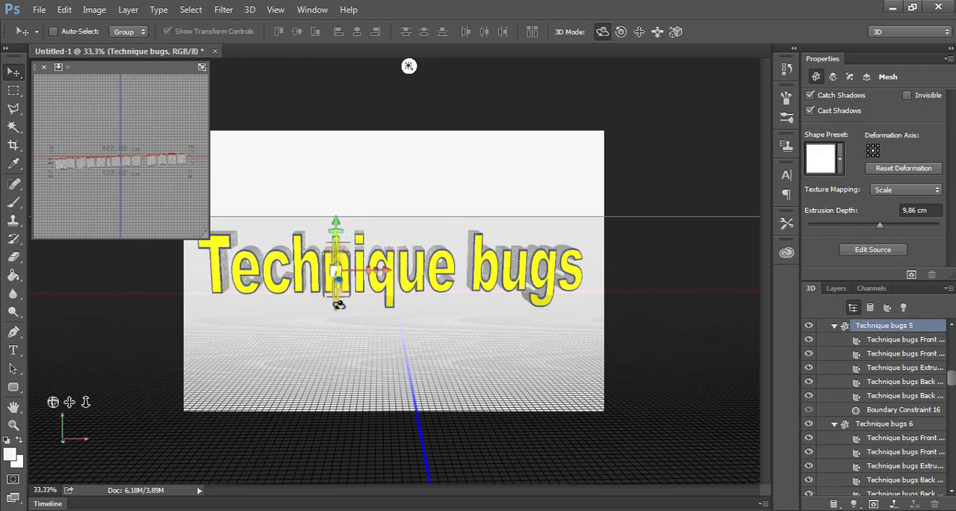
pyautogui.moveTo(335, 305); pyautogui.dragTo(51, 112)
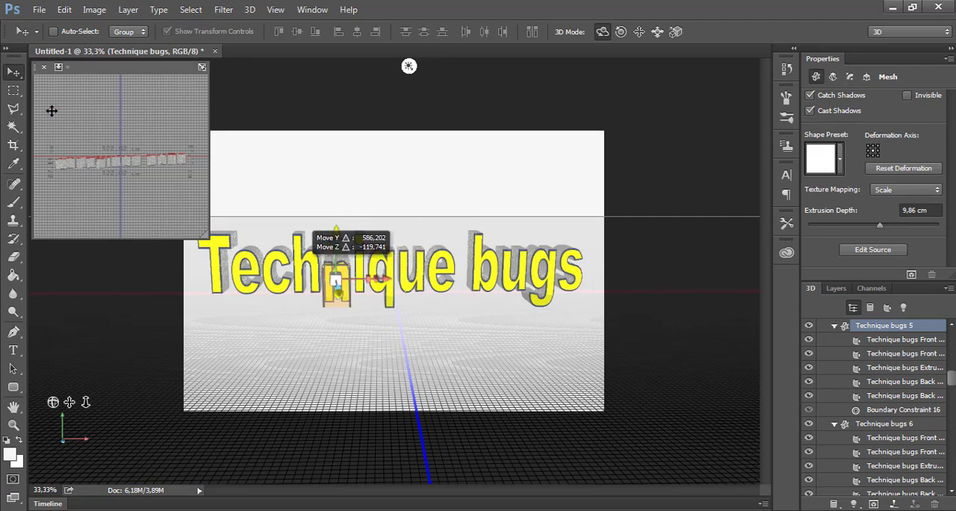
pyautogui.hotkey('ctrl', 'z')
# Rotate the letter h around its vertical axis and the u of "Technique" about 14.5° around its X axis
pyautogui.click(296, 274)
pyautogui.click(315, 271)
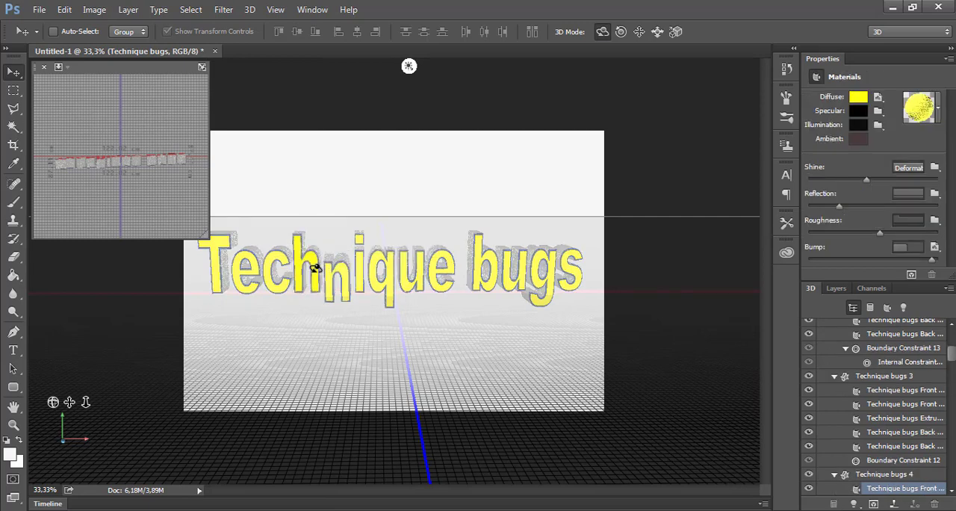
pyautogui.moveTo(314, 259); pyautogui.dragTo(227, 278)
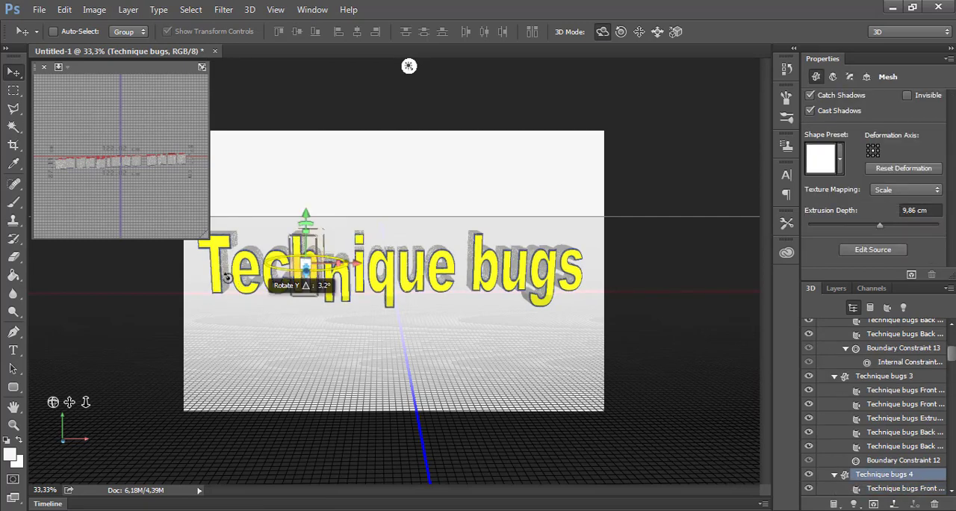
pyautogui.click(410, 270)
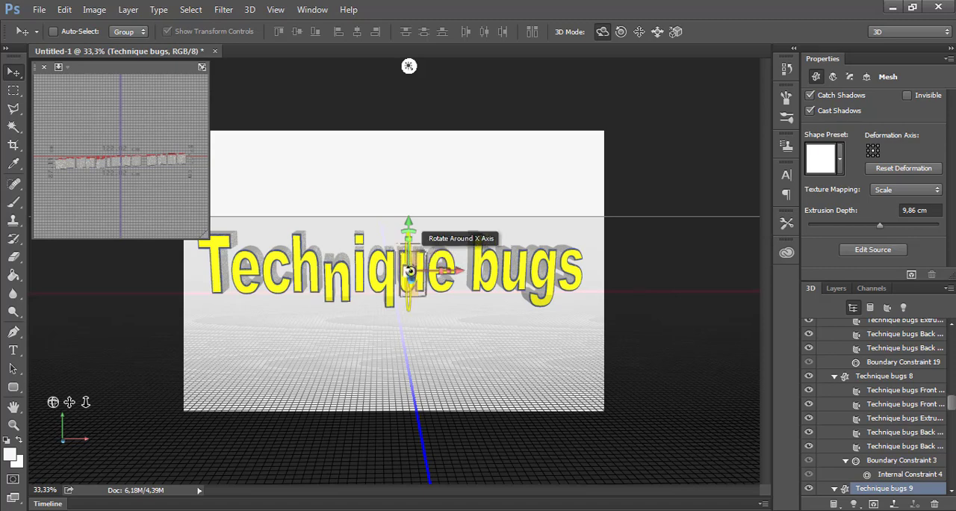
pyautogui.moveTo(409, 271); pyautogui.dragTo(461, 339)
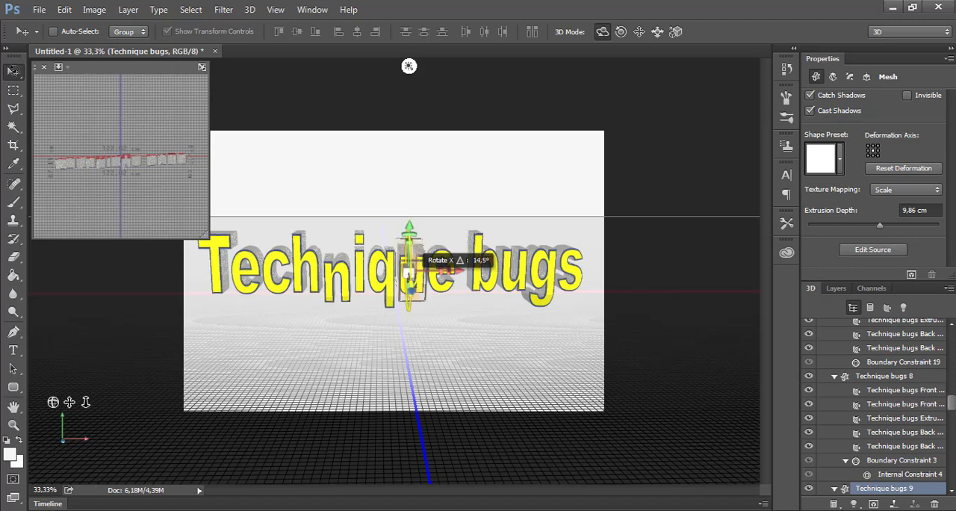
# Rotate the u of "Technique" about -9° around its X axis
pyautogui.click(343, 271)
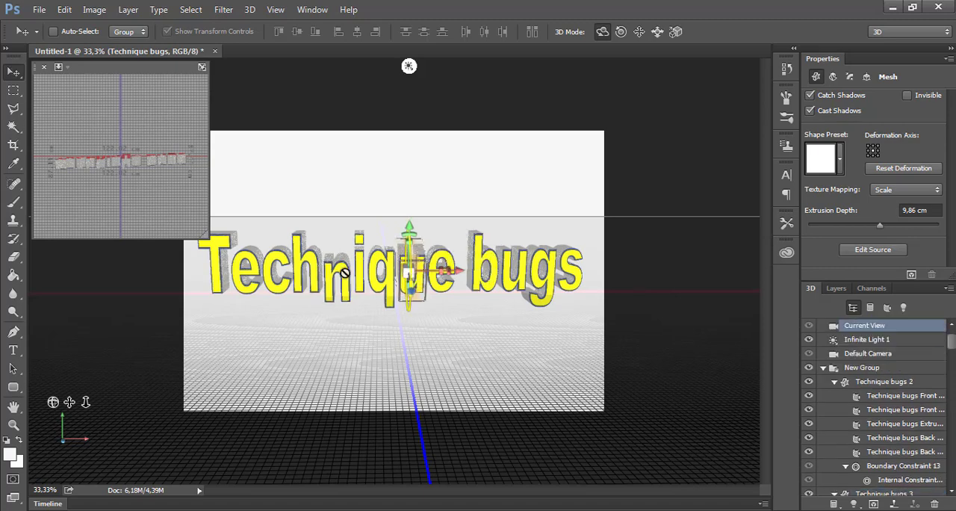
pyautogui.click(410, 260)
pyautogui.moveTo(405, 239); pyautogui.dragTo(410, 286)
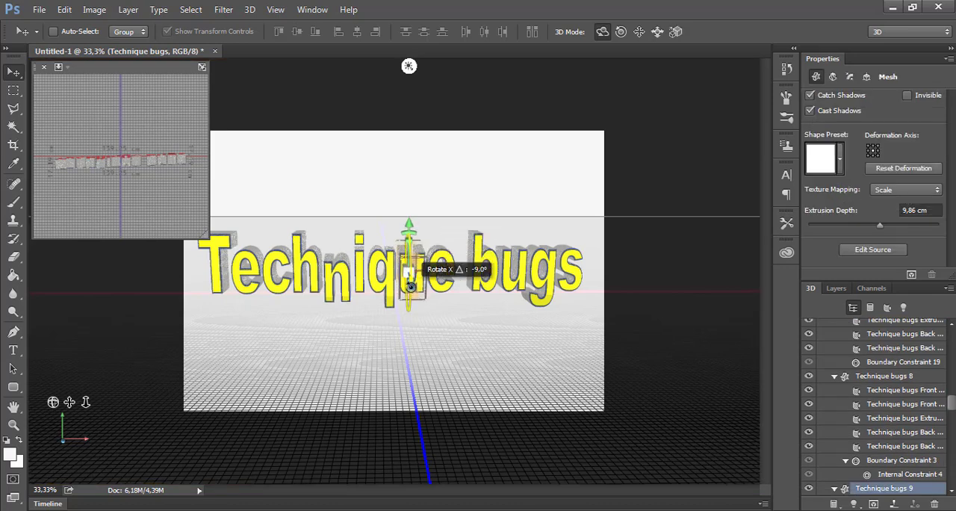
pyautogui.click(412, 297)
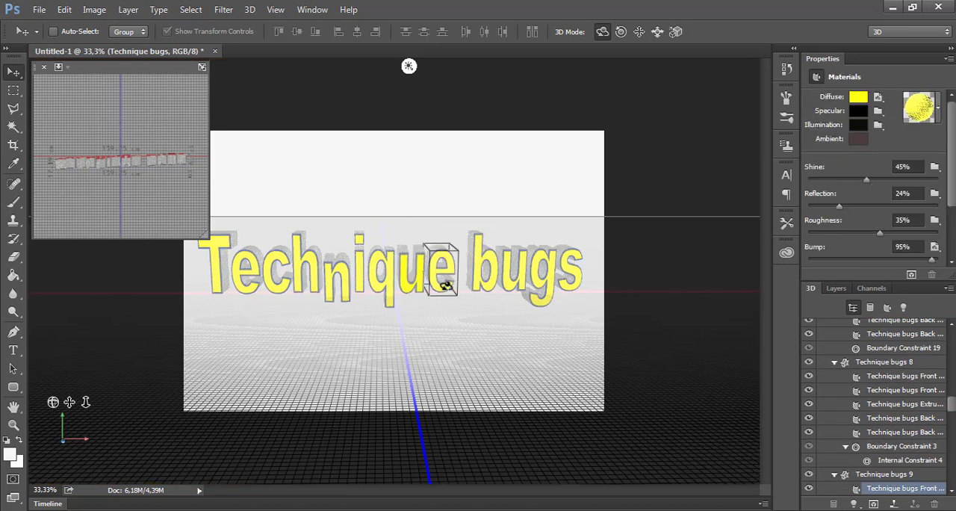
# Scale the letter T to about 16.4 cm along its Z axis and stretch it moderately in height
pyautogui.click(216, 270)
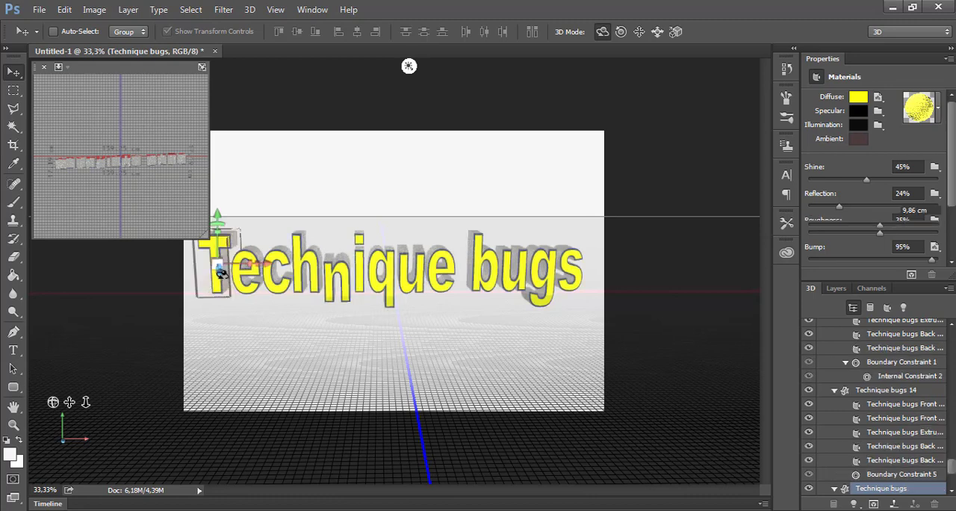
pyautogui.moveTo(216, 264)
pyautogui.mouseDown()
pyautogui.moveTo(215, 253)
pyautogui.moveTo(209, 276)
pyautogui.mouseUp()
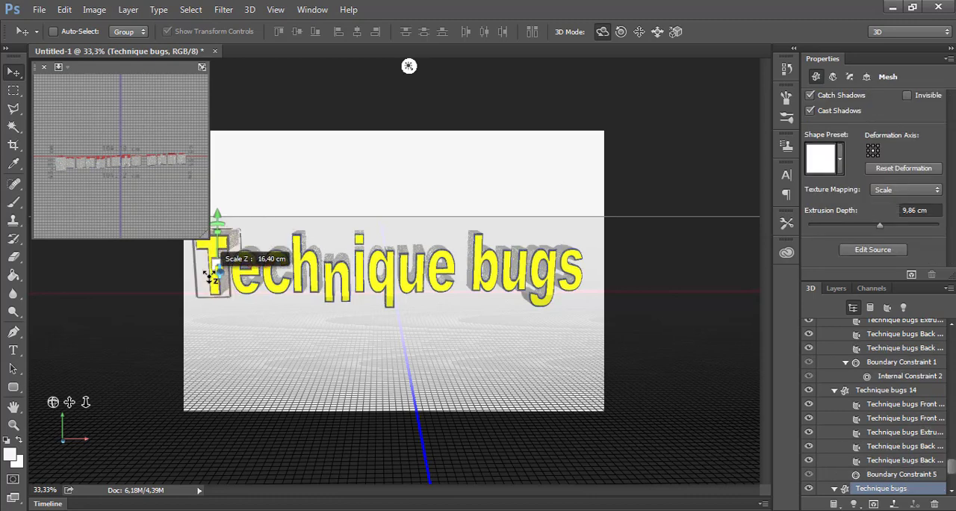
pyautogui.moveTo(216, 214); pyautogui.dragTo(221, 246)
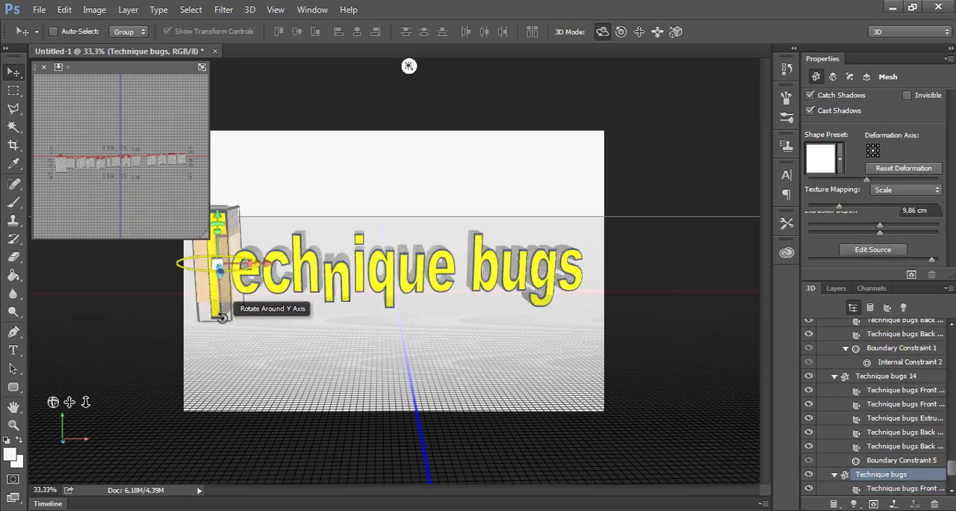
pyautogui.moveTo(221, 303); pyautogui.dragTo(55, 212)
pyautogui.moveTo(217, 232); pyautogui.dragTo(218, 246)
pyautogui.moveTo(225, 202); pyautogui.dragTo(225, 203)
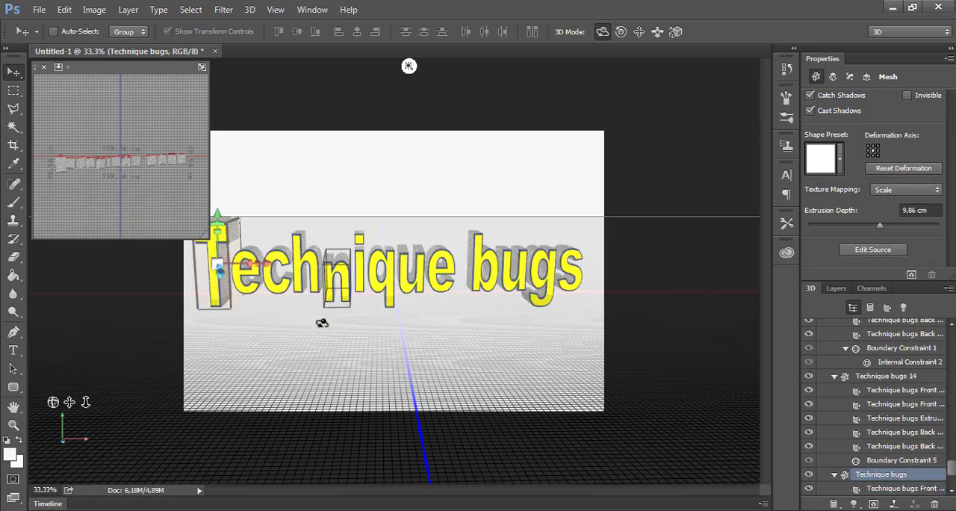
# Rotate the dot of the letter i about 42° around its Z axis into a diamond
pyautogui.click(358, 237)
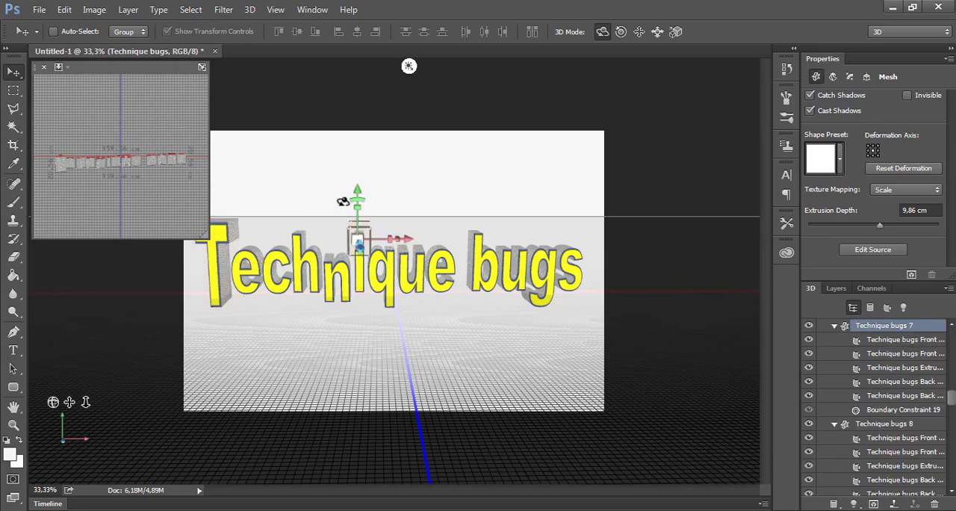
pyautogui.moveTo(366, 209); pyautogui.dragTo(397, 225)
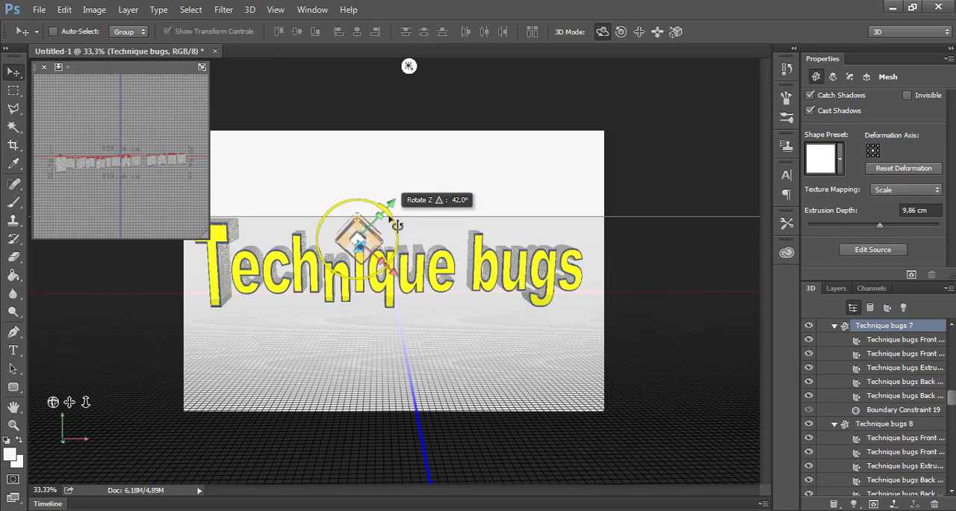
pyautogui.click(310, 111)
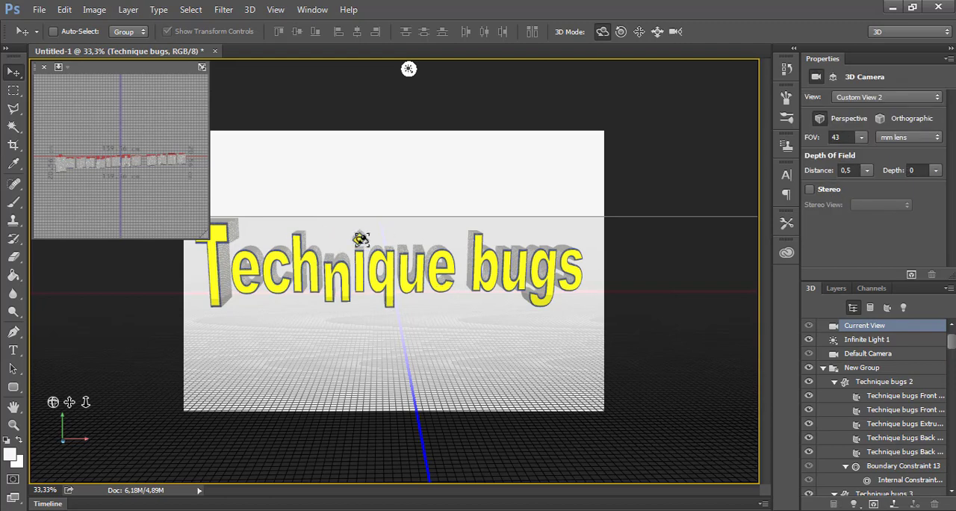
# Rotate the final e of "Technique" about -6.6° around its Y axis
pyautogui.click(448, 278)
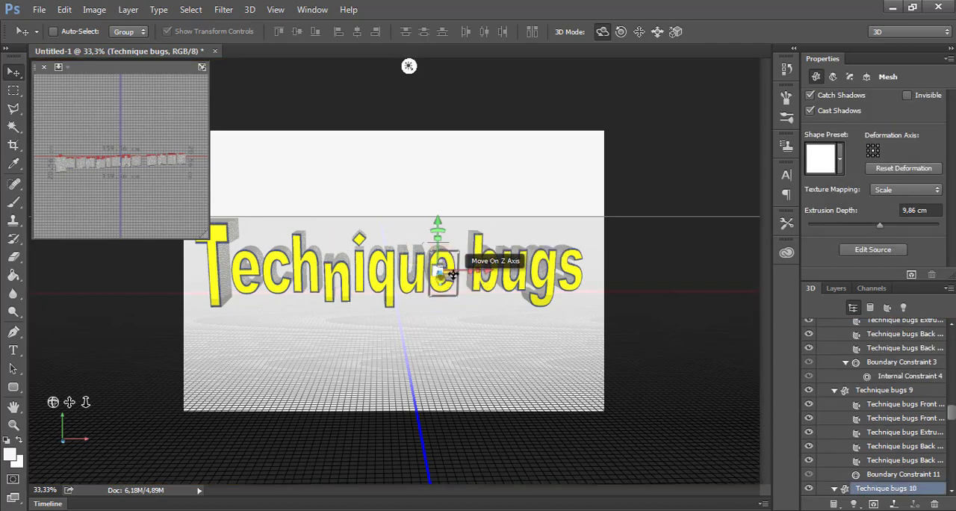
pyautogui.moveTo(458, 274); pyautogui.dragTo(469, 274)
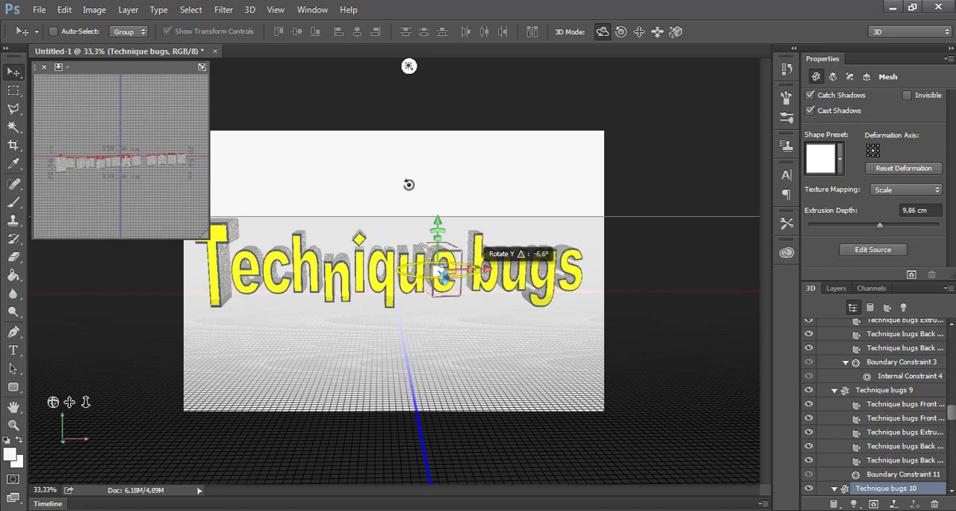
pyautogui.click(448, 169)
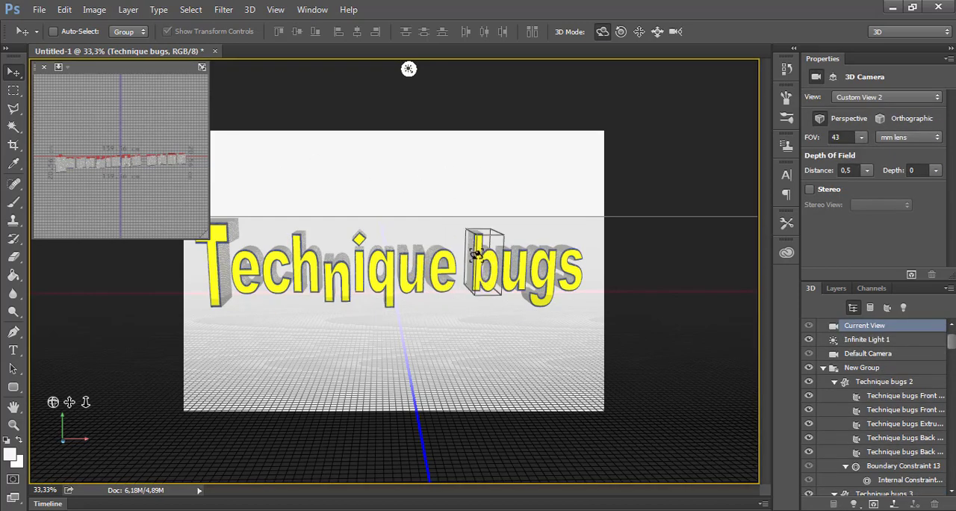
# Stretch the letter b of "bugs" vertically so it stands taller than its neighbours
pyautogui.click(476, 254)
pyautogui.click(483, 221)
pyautogui.click(481, 245)
pyautogui.moveTo(481, 228); pyautogui.dragTo(481, 209)
pyautogui.click(472, 299)
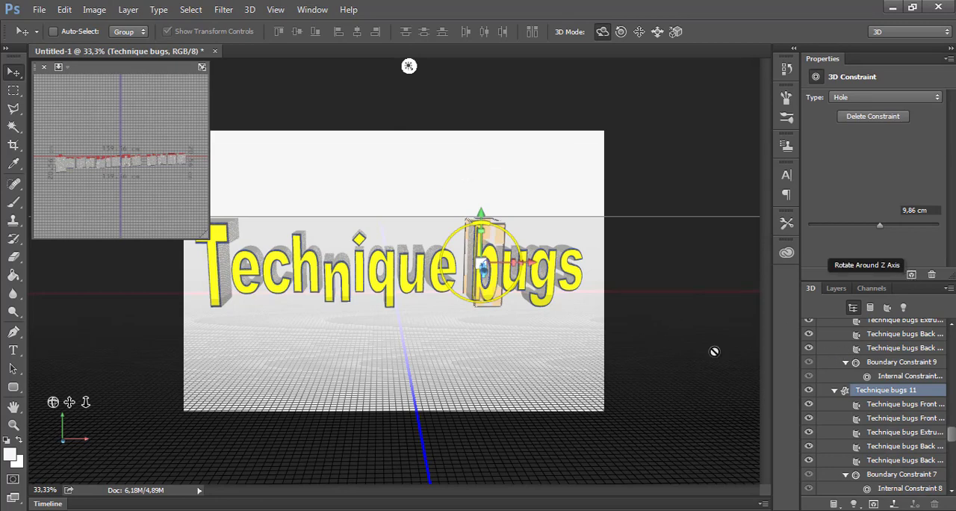
# Render the 3D scene with the rearranged letters, stopping before the render is complete
pyautogui.click(911, 274)
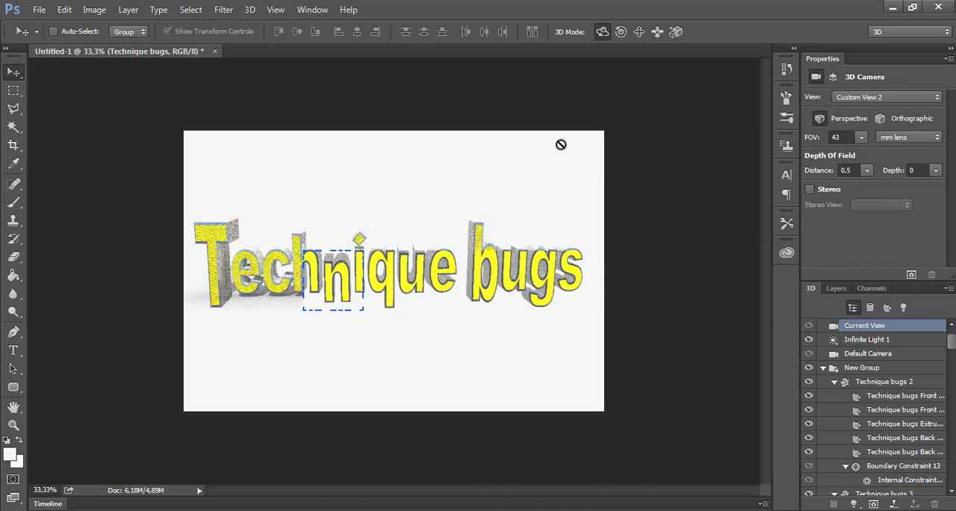
pyautogui.click(651, 110)
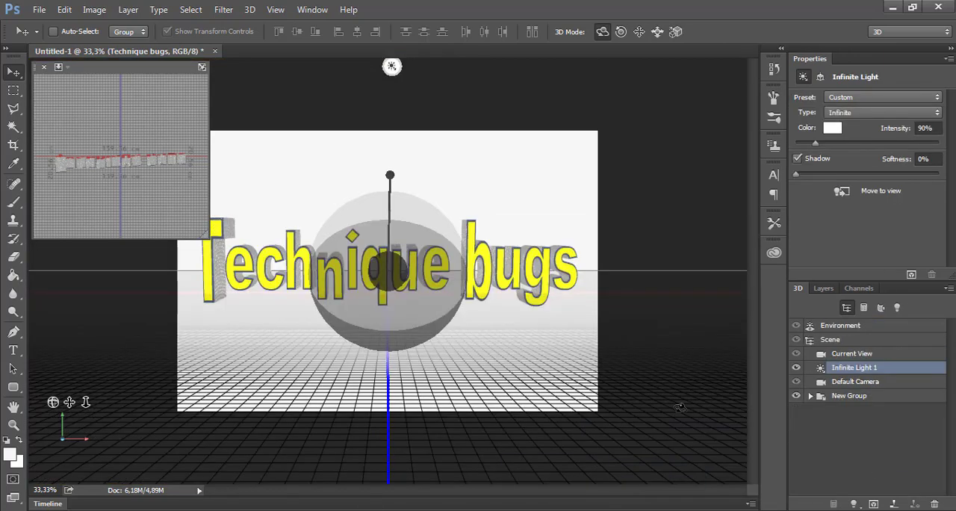
# Select Infinite Light 1 and rotate its direction so it shines from the right side of the text
pyautogui.click(832, 333)
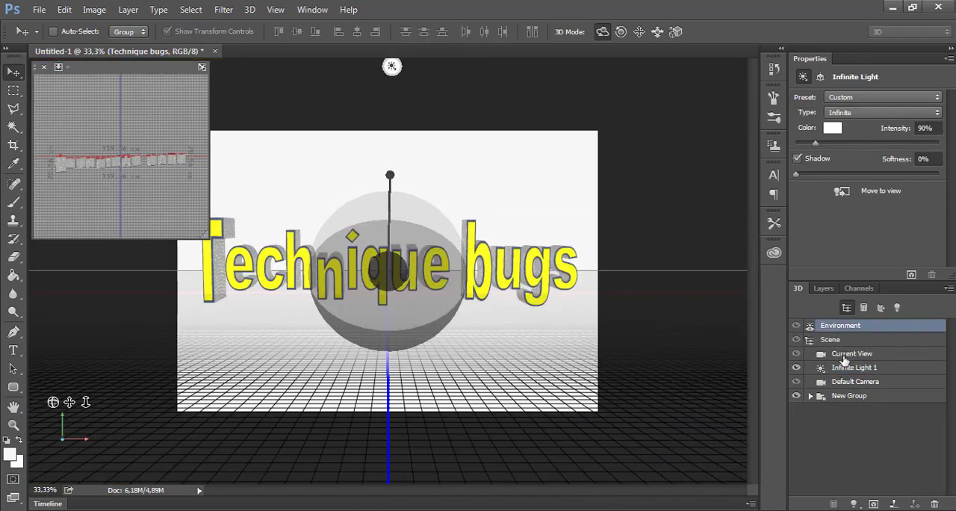
pyautogui.click(846, 366)
pyautogui.click(823, 288)
pyautogui.click(797, 288)
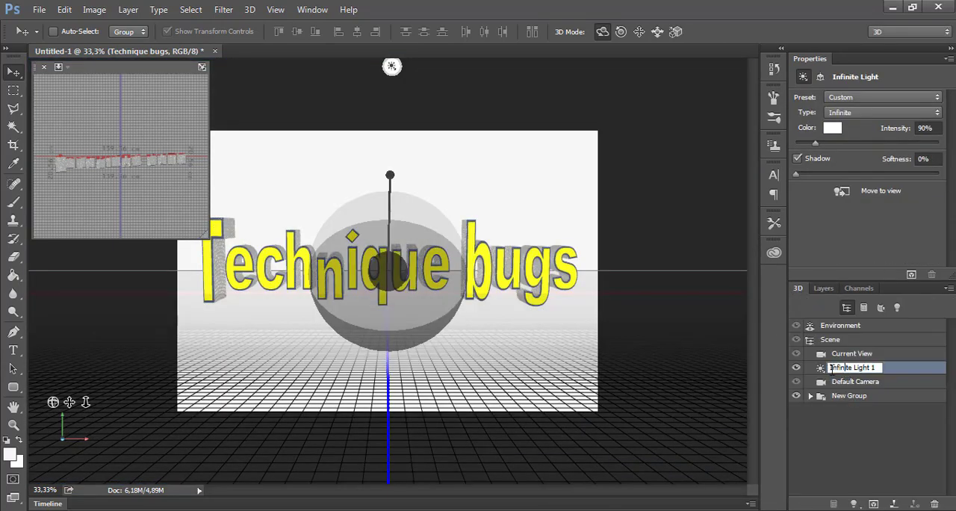
pyautogui.moveTo(386, 155)
pyautogui.mouseDown()
pyautogui.moveTo(326, 171)
pyautogui.moveTo(373, 213)
pyautogui.moveTo(471, 271)
pyautogui.mouseUp()
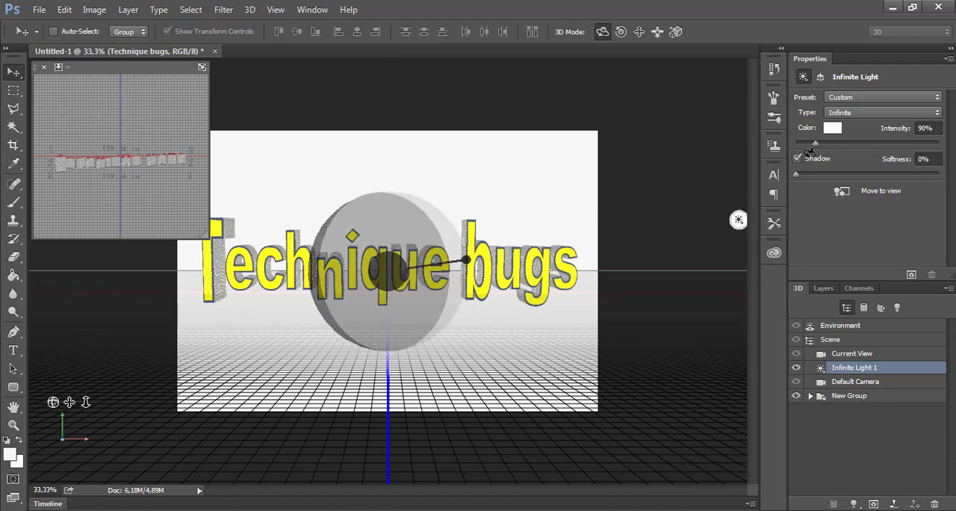
# Set the infinite light's colour to pink (H 308, S 83, B 96) at +1.20 stops and its shadow softness to 29%
pyautogui.click(833, 129)
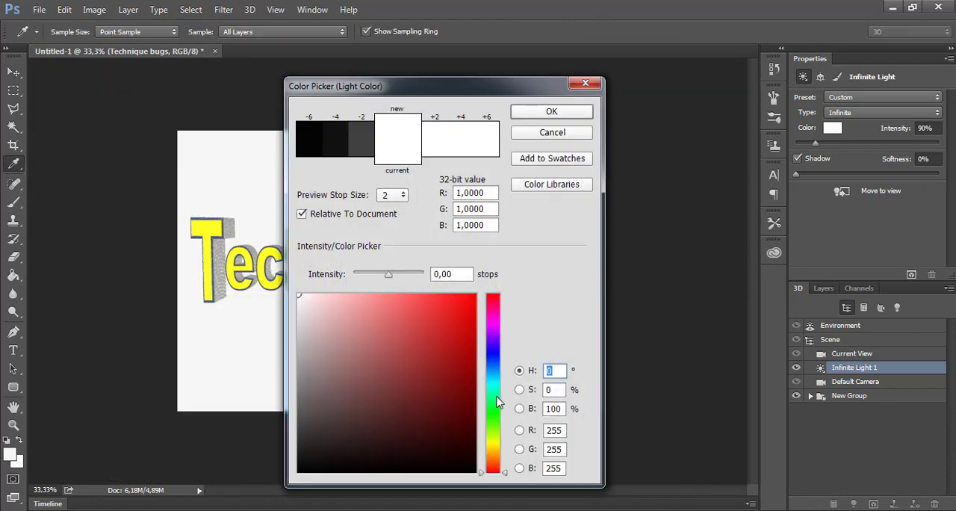
pyautogui.click(498, 319)
pyautogui.click(436, 306)
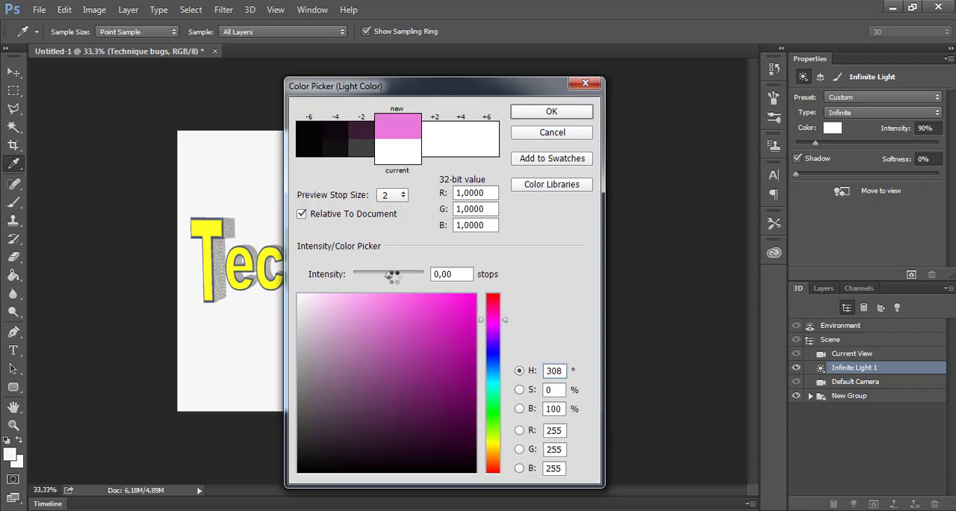
pyautogui.moveTo(389, 275); pyautogui.dragTo(394, 274)
pyautogui.click(551, 114)
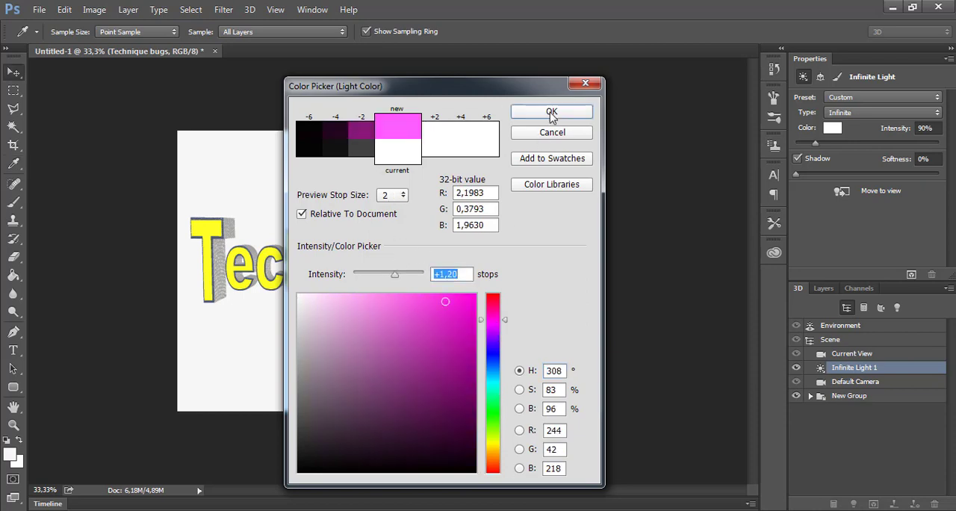
pyautogui.click(551, 114)
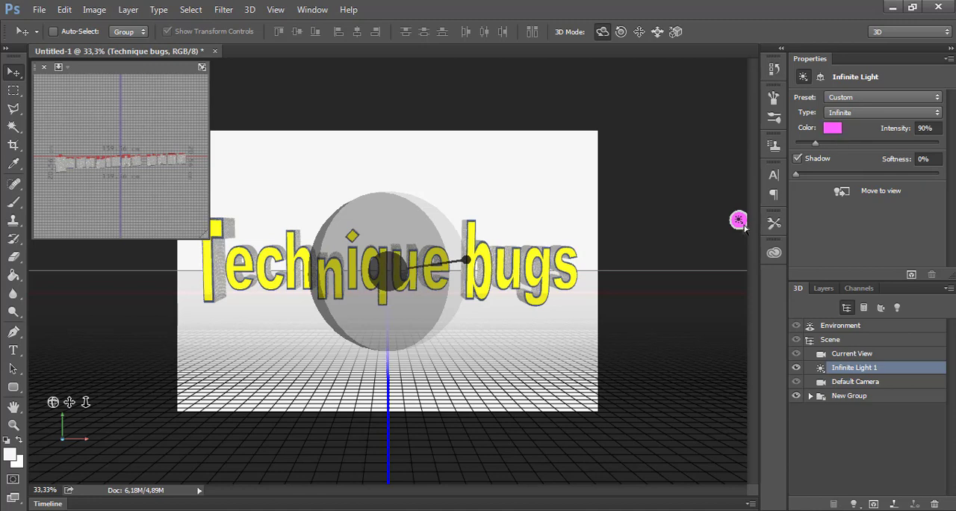
pyautogui.moveTo(804, 174); pyautogui.dragTo(838, 175)
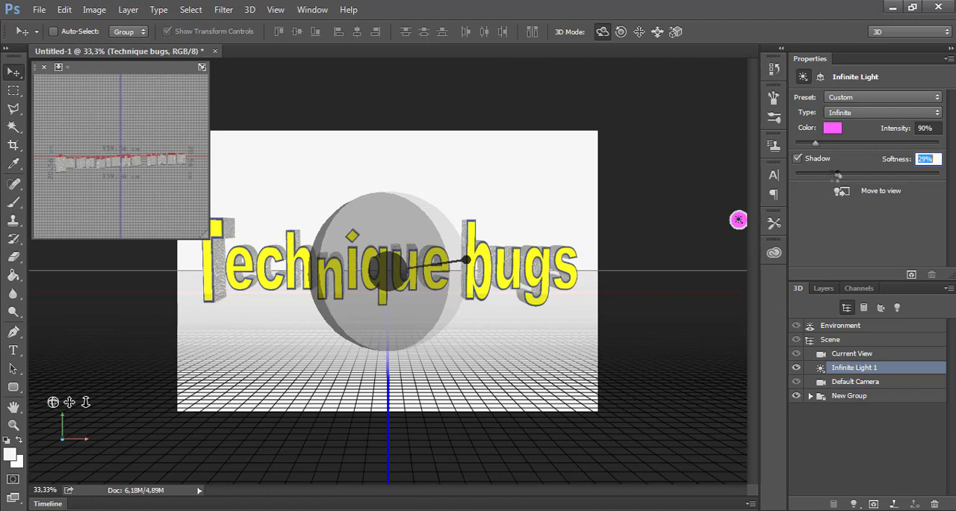
# Select the scene's Environment and set its image-based light intensity to 153%
pyautogui.click(824, 289)
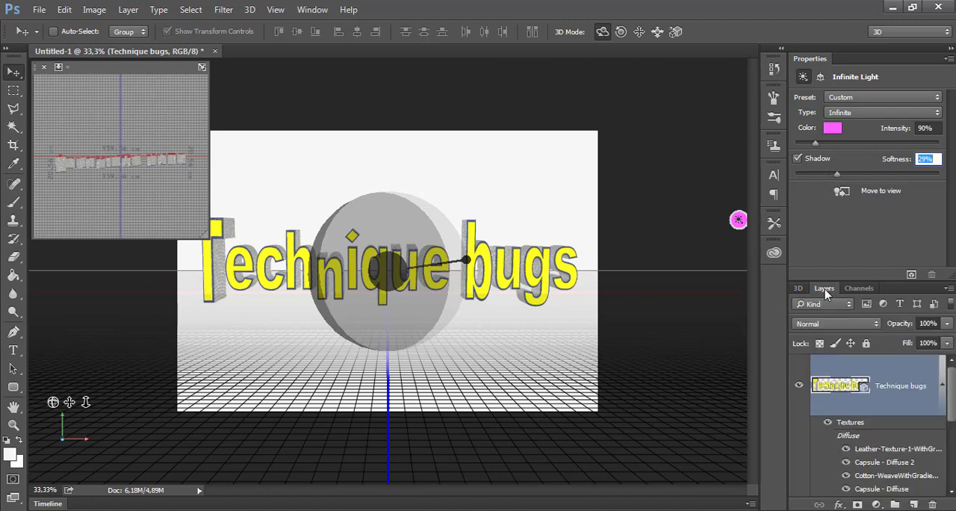
pyautogui.click(797, 288)
pyautogui.click(836, 326)
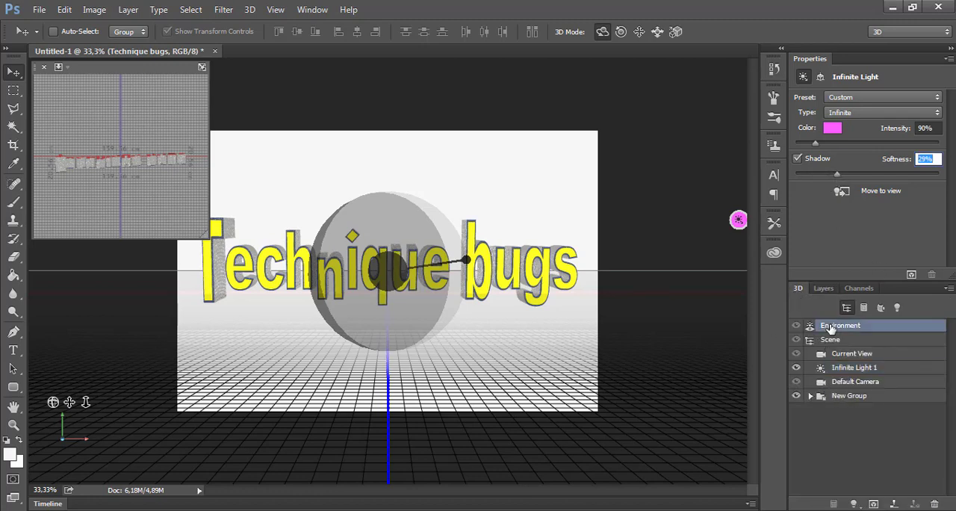
pyautogui.click(823, 288)
pyautogui.click(798, 288)
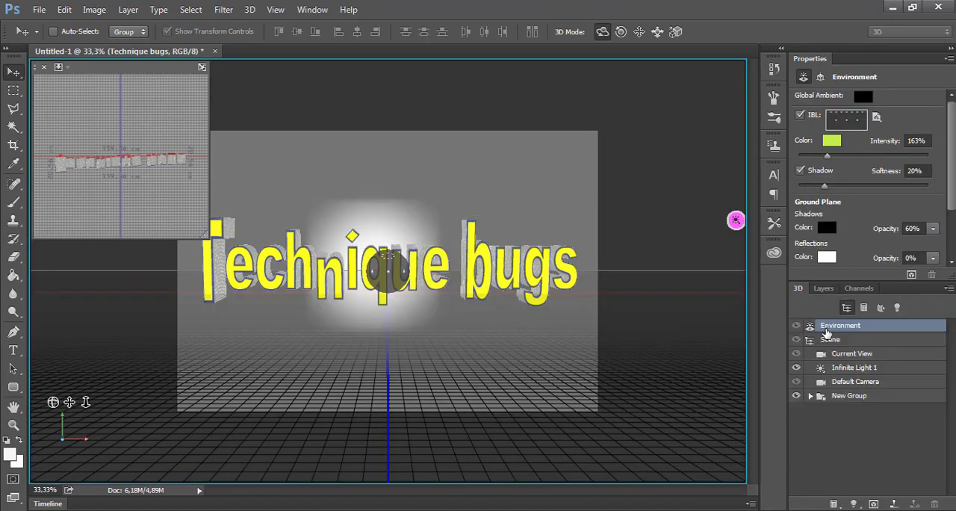
pyautogui.moveTo(827, 155); pyautogui.dragTo(841, 158)
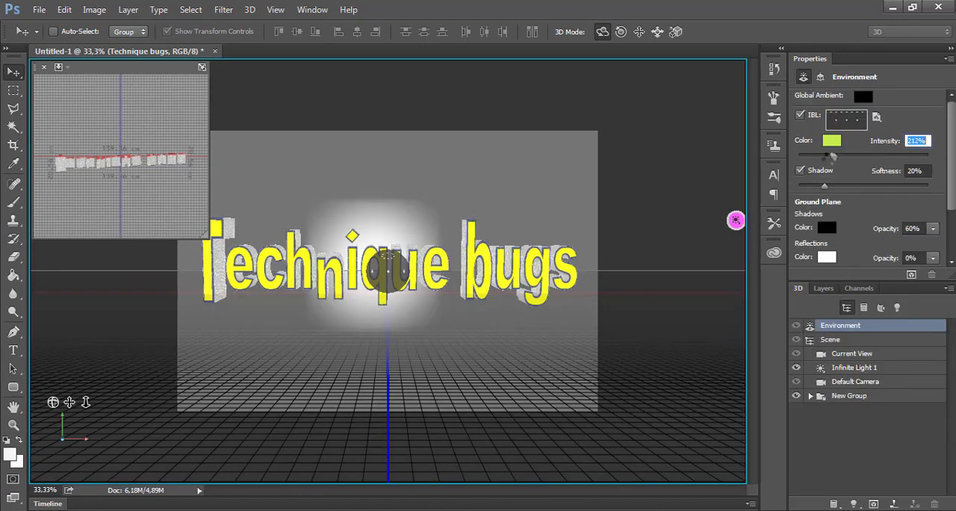
pyautogui.click(813, 156)
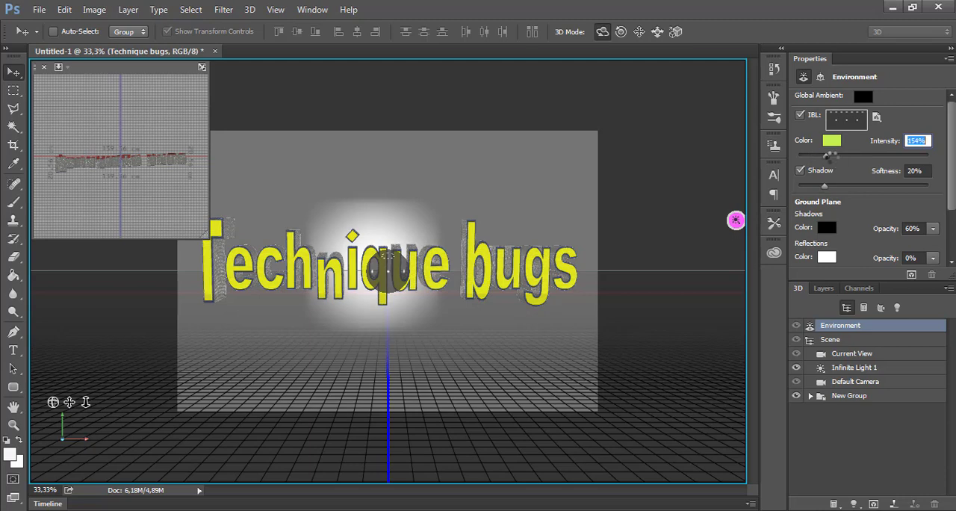
pyautogui.click(826, 156)
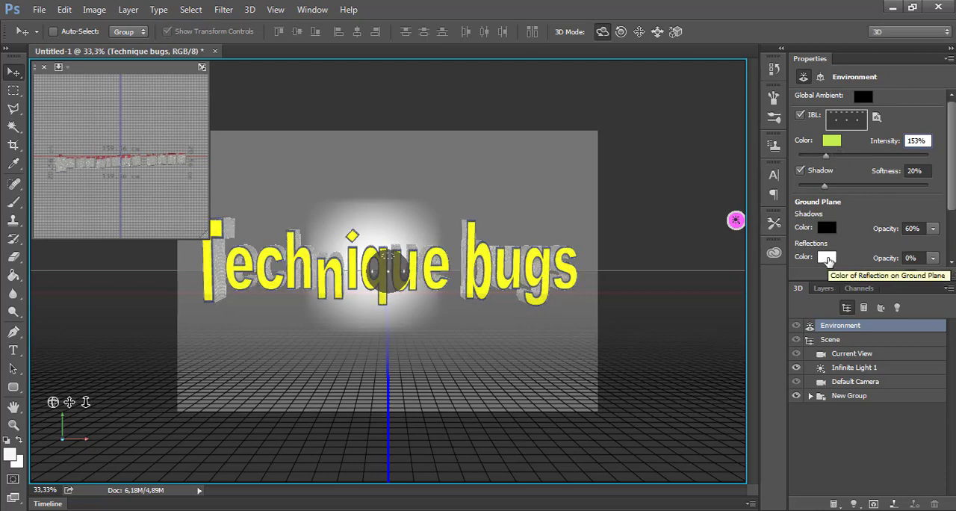
# Set the ground plane's reflection colour to pink, RGB 241, 28, 143
pyautogui.click(827, 257)
pyautogui.moveTo(493, 332); pyautogui.dragTo(493, 310)
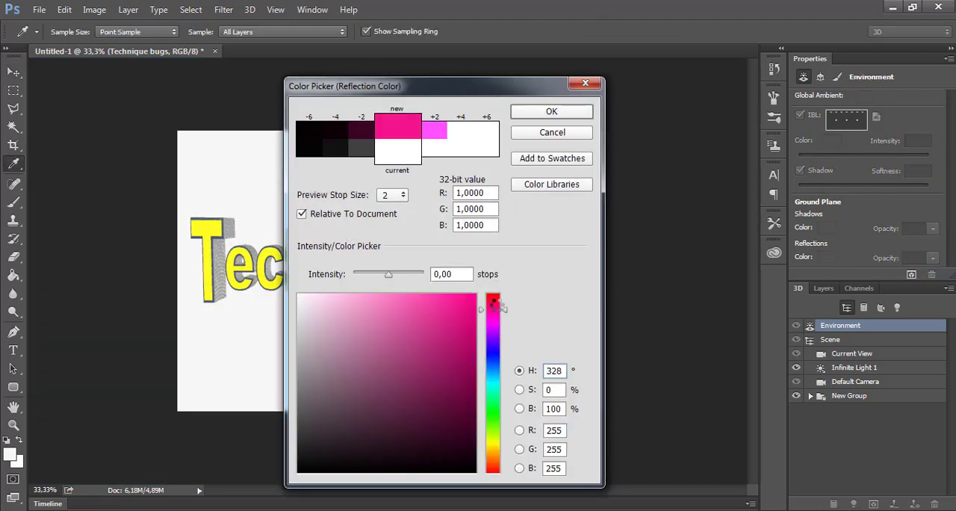
pyautogui.click(551, 111)
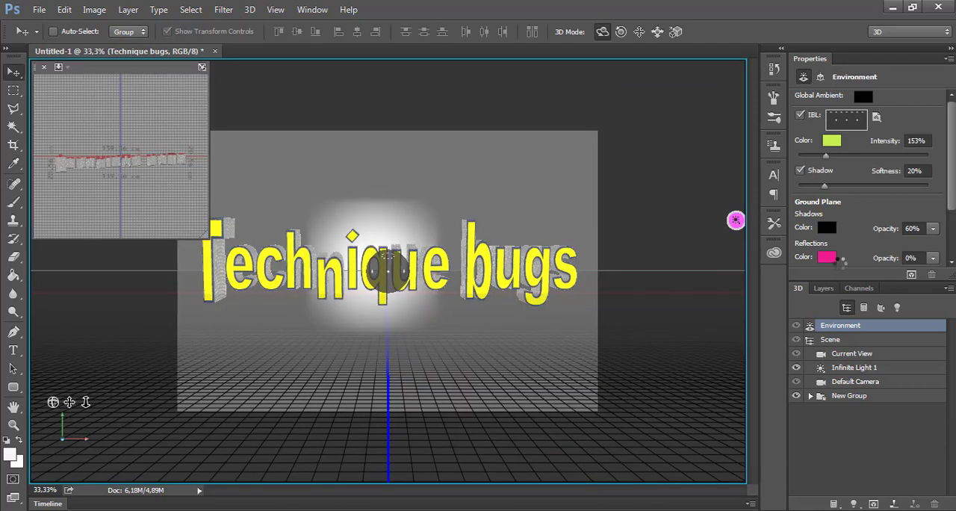
# Set the environment light's shadow softness to 35% and its intensity to 89%
pyautogui.moveTo(824, 186); pyautogui.dragTo(851, 190)
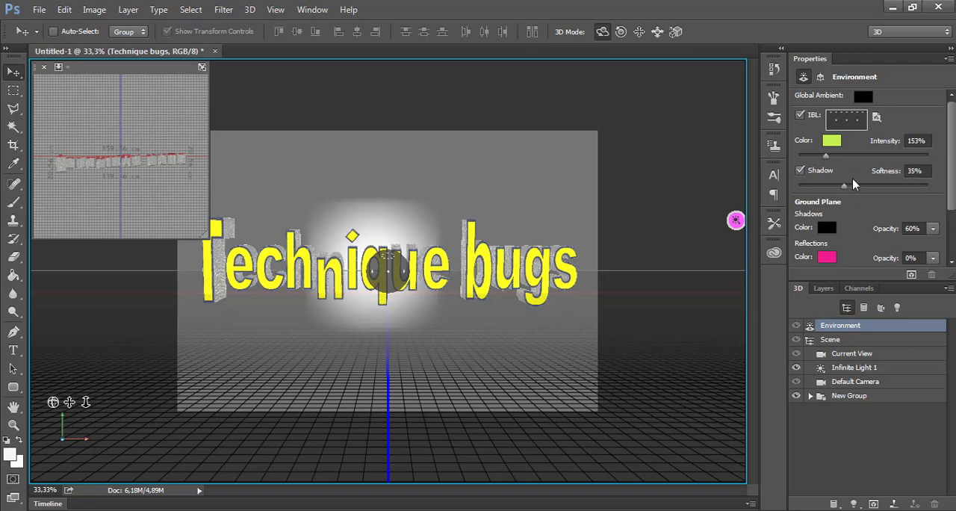
pyautogui.moveTo(826, 155)
pyautogui.mouseDown()
pyautogui.moveTo(845, 155)
pyautogui.moveTo(813, 156)
pyautogui.mouseUp()
# Raise the ground plane's reflection opacity to 16%
pyautogui.click(932, 258)
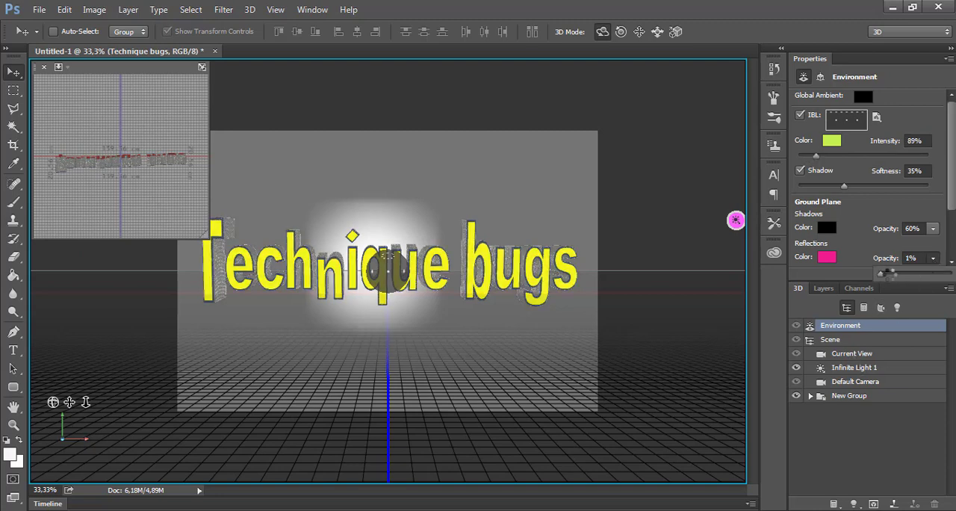
pyautogui.moveTo(883, 273)
pyautogui.mouseDown()
pyautogui.moveTo(904, 276)
pyautogui.moveTo(890, 279)
pyautogui.mouseUp()
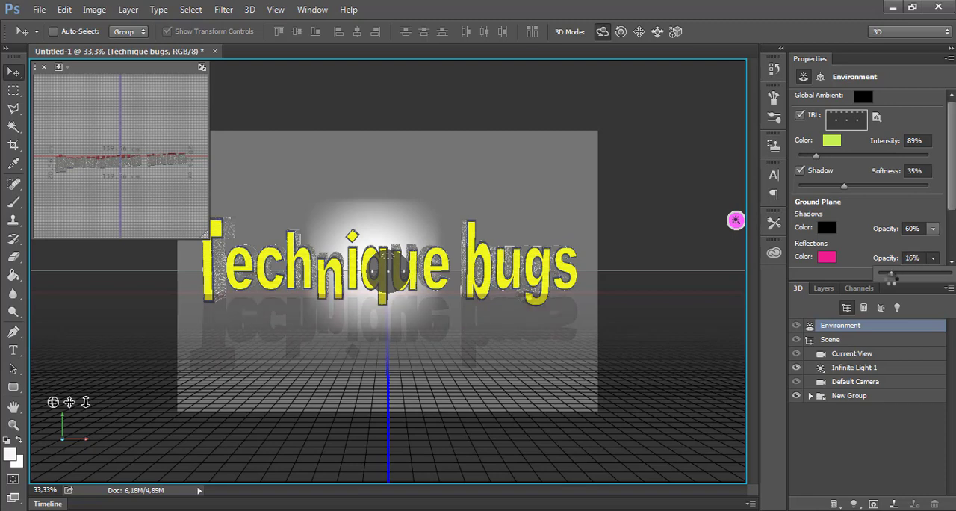
# Lower the ground plane's reflection opacity to 10%
pyautogui.moveTo(889, 277); pyautogui.dragTo(884, 274)
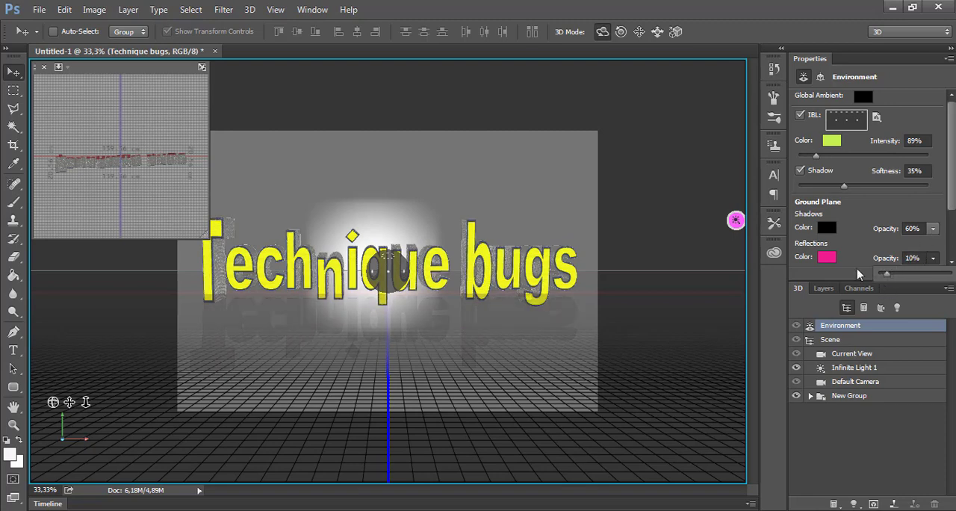
pyautogui.click(858, 275)
# Set the surface style of the whole 3D scene to Flat and dismiss the Windows colour scheme prompt
pyautogui.click(828, 343)
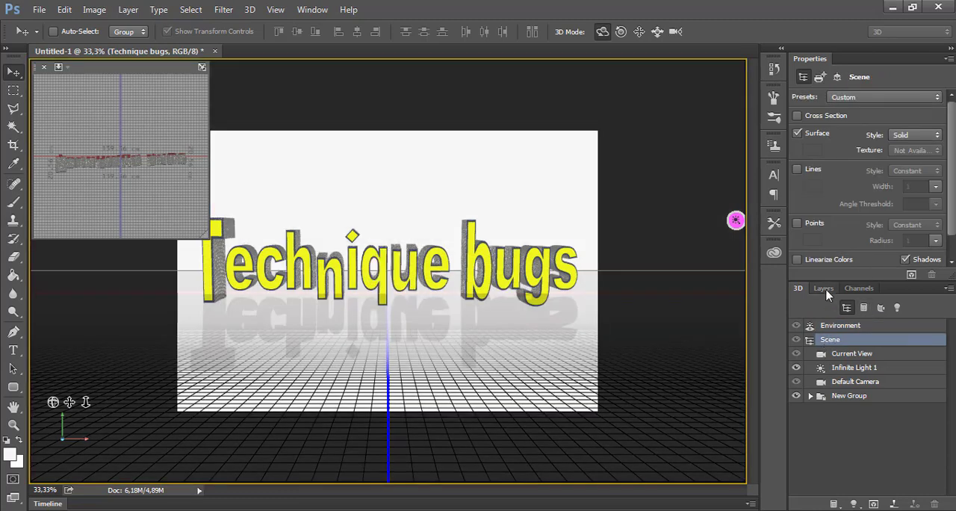
pyautogui.click(913, 136)
pyautogui.click(913, 159)
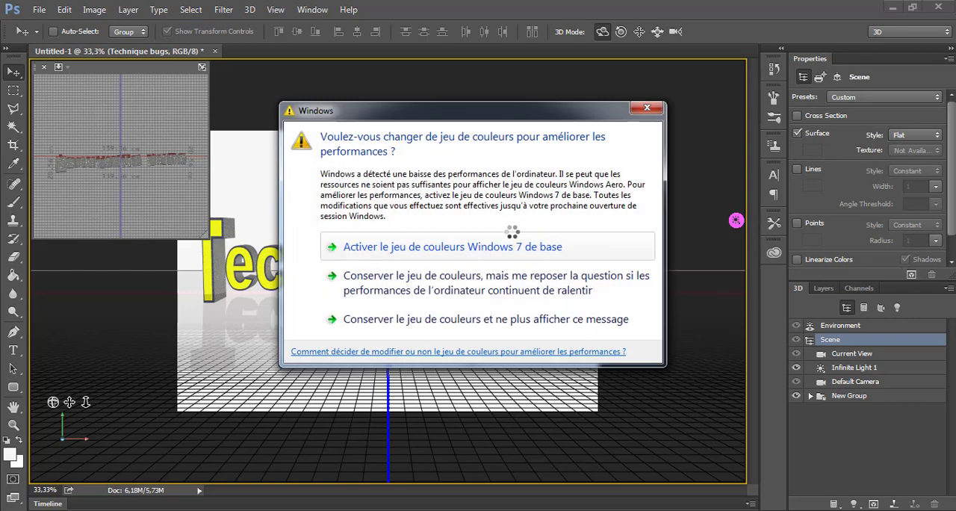
pyautogui.click(656, 109)
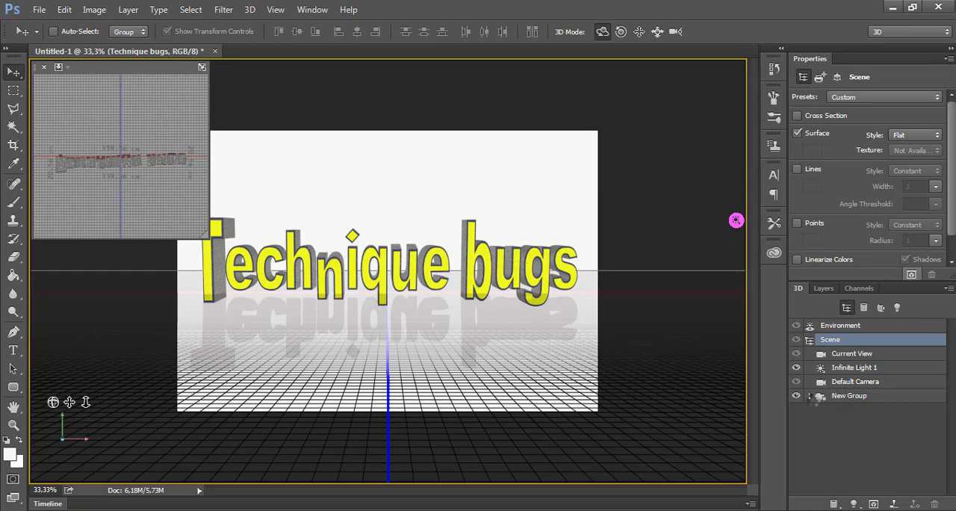
# Expand New Group in the 3D scene list and examine the coordinates of the Technique bugs 2 letter
pyautogui.click(810, 395)
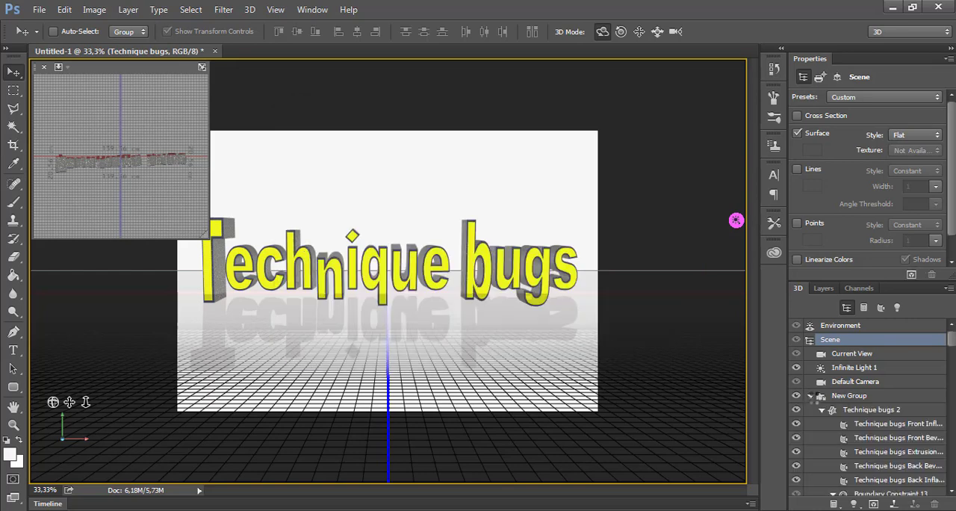
pyautogui.click(866, 409)
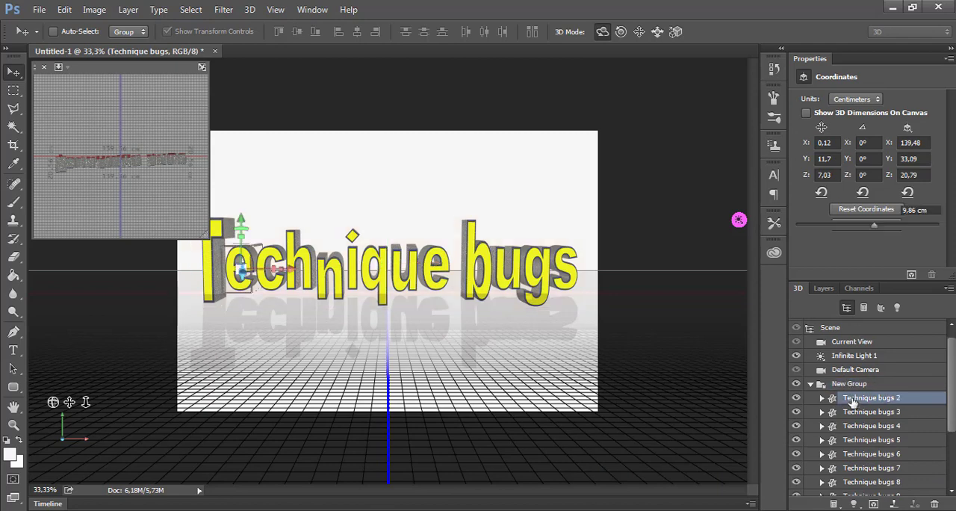
pyautogui.click(855, 397)
pyautogui.click(844, 384)
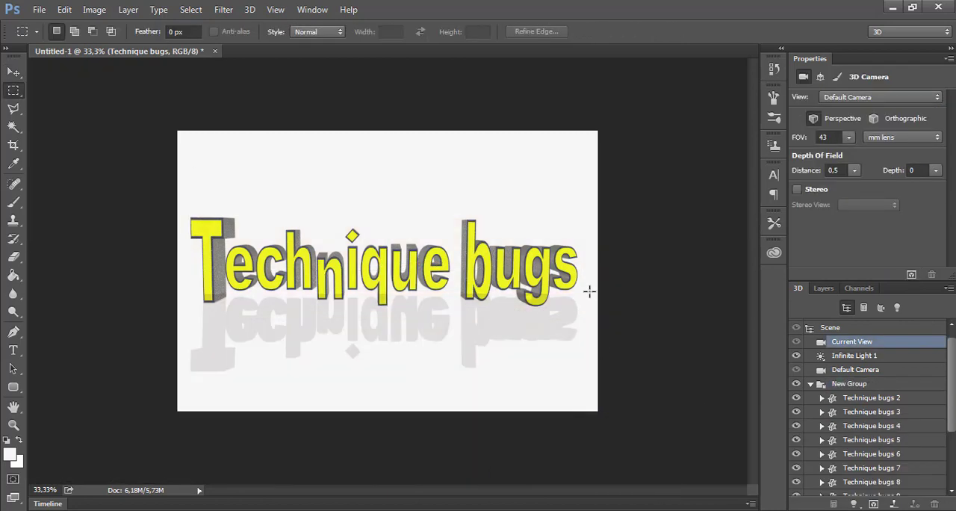
# Render only a rectangular selection around the text's reflection and clear the selection
pyautogui.moveTo(589, 291); pyautogui.dragTo(183, 381)
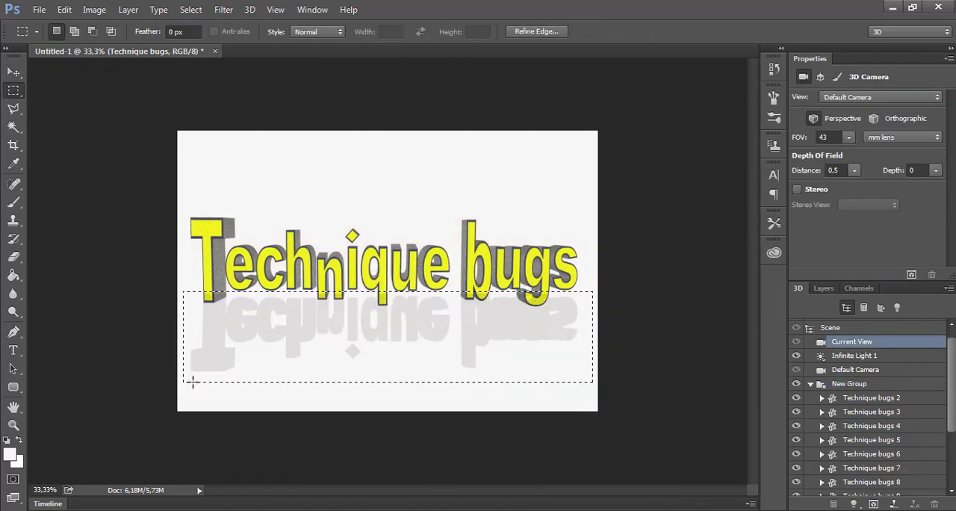
pyautogui.click(910, 274)
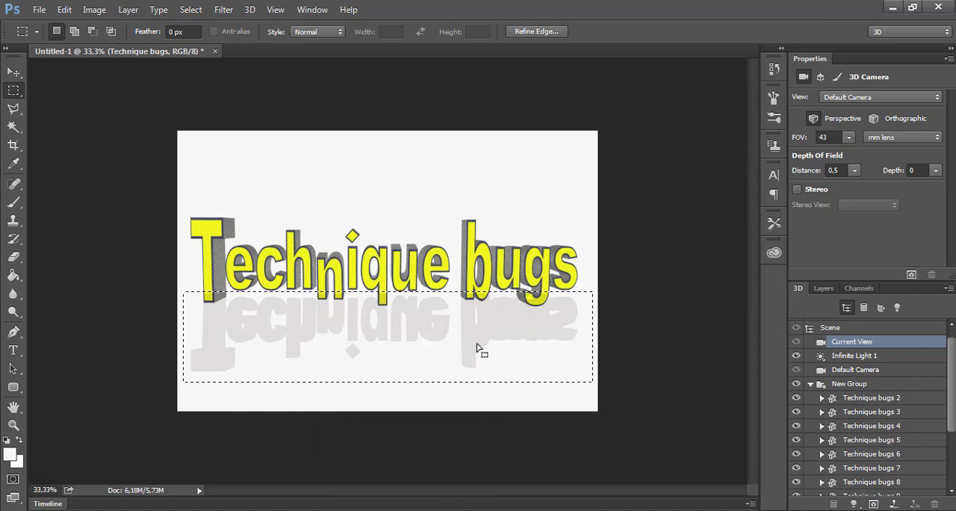
pyautogui.rightClick(361, 353)
pyautogui.click(433, 68)
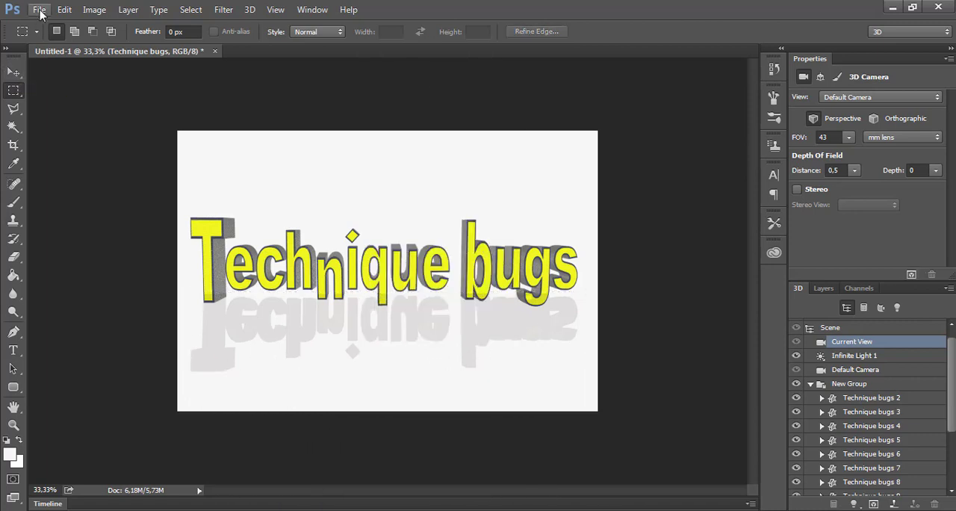
# Save a JPEG copy of the document named sde in the ssss folder at quality 12 (Maximum)
pyautogui.click(39, 10)
pyautogui.click(75, 165)
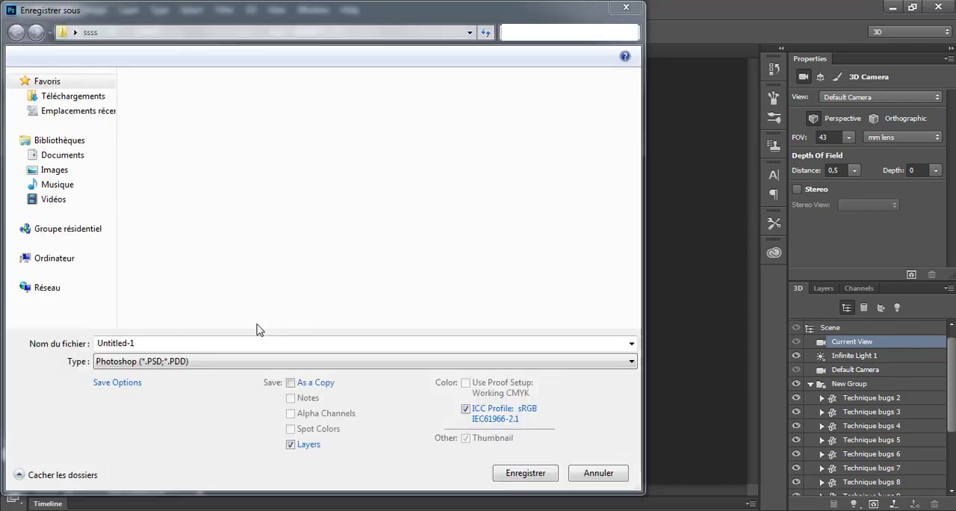
pyautogui.click(214, 363)
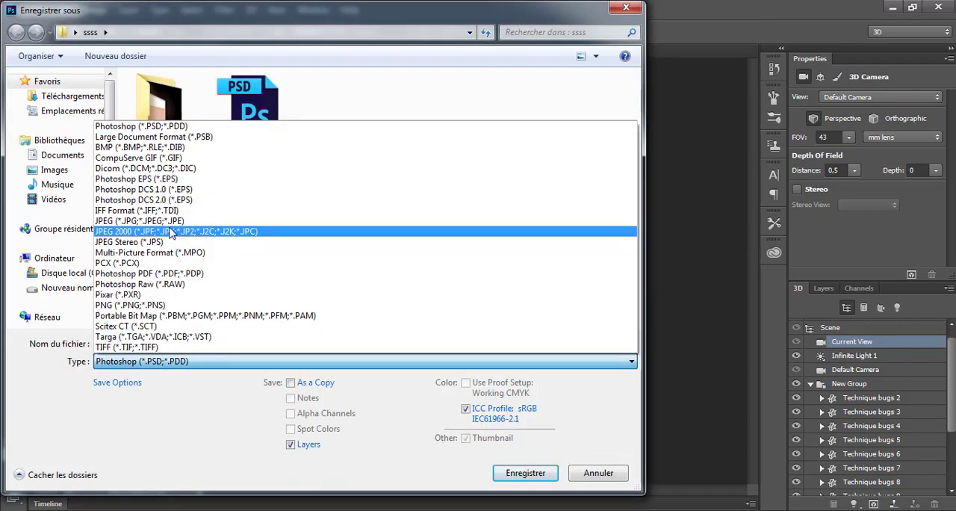
pyautogui.click(200, 223)
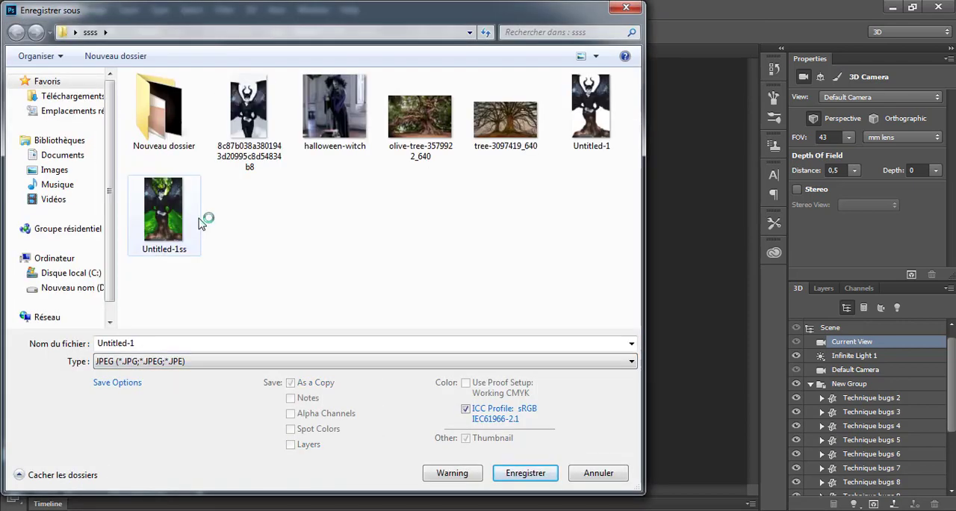
pyautogui.doubleClick(187, 347)
pyautogui.write('ww')
pyautogui.click(526, 473)
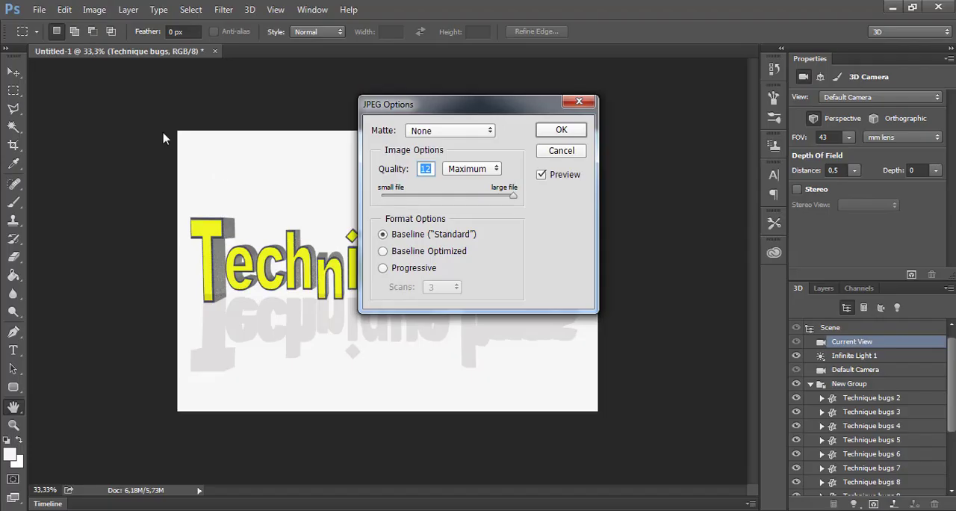
pyautogui.click(561, 149)
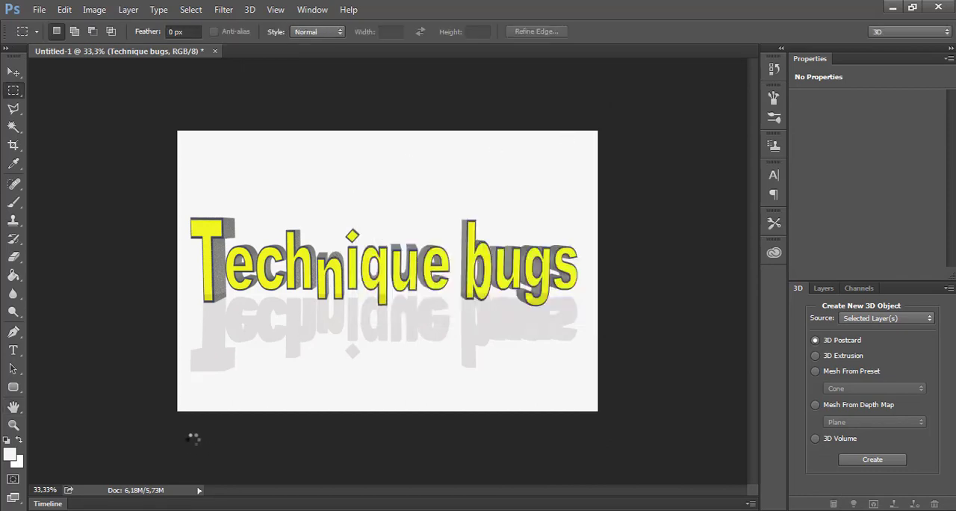
# Open the exported sde image from the ssss folder in Windows Photo Viewer and enlarge it to inspect the text
pyautogui.click(344, 443)
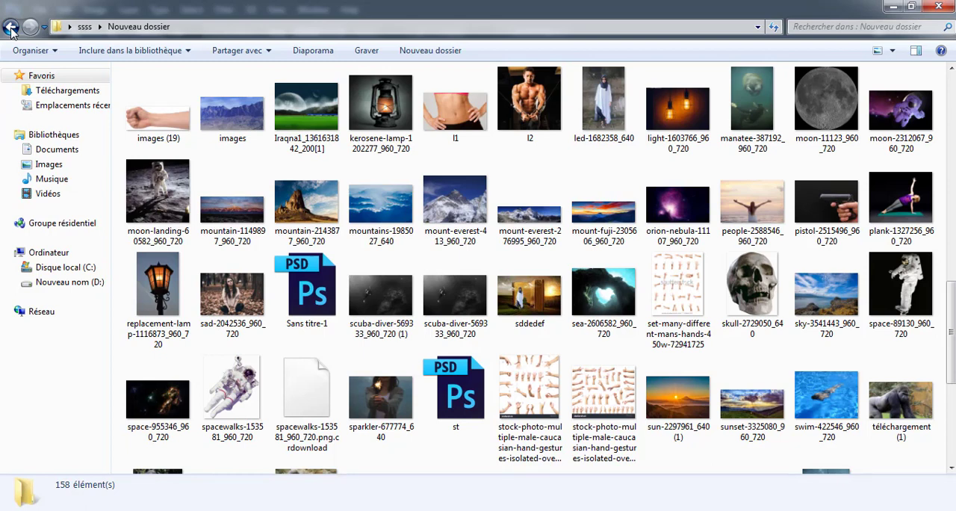
pyautogui.click(10, 28)
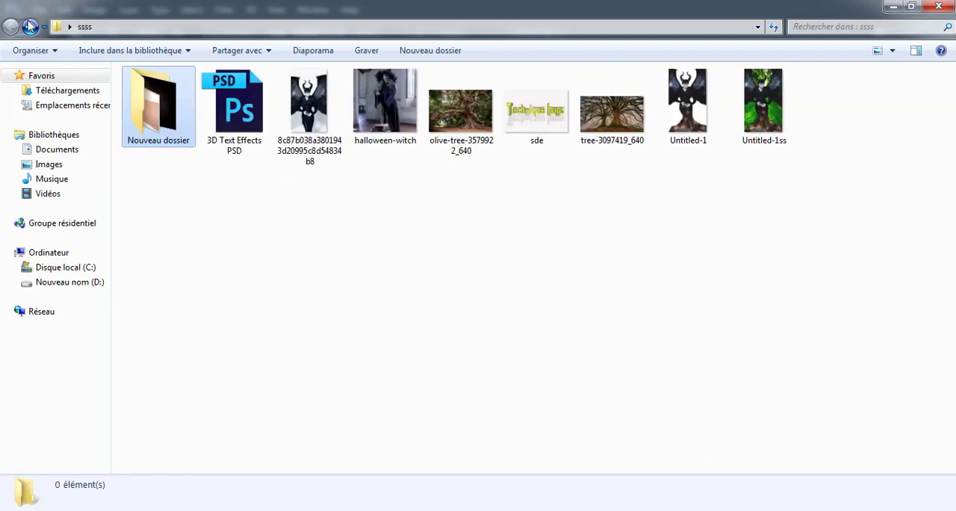
pyautogui.click(531, 132)
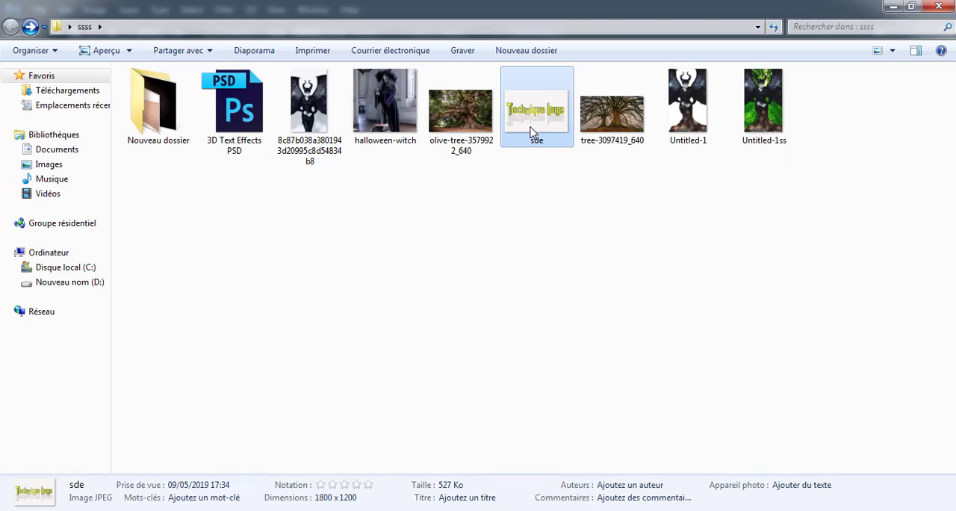
pyautogui.doubleClick(531, 132)
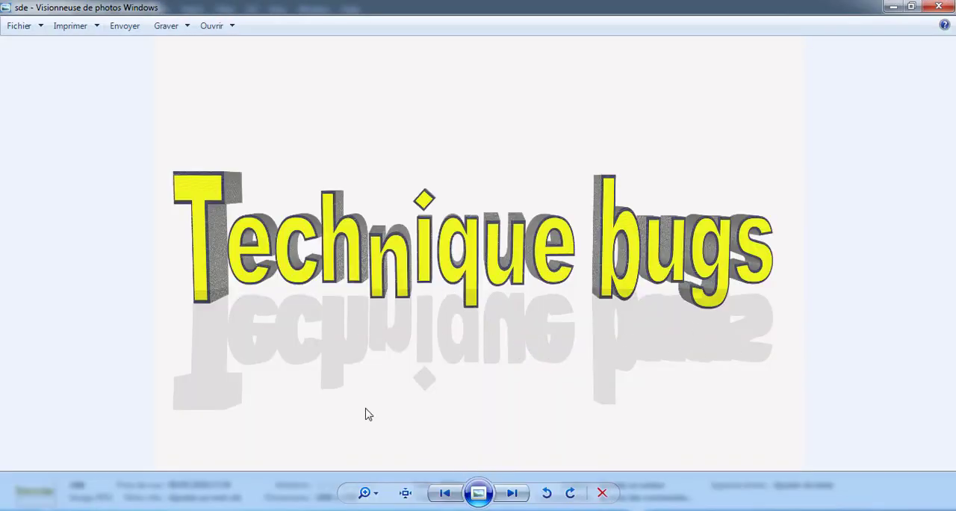
pyautogui.click(373, 493)
pyautogui.moveTo(375, 492)
pyautogui.mouseDown()
pyautogui.moveTo(372, 462)
pyautogui.moveTo(374, 510)
pyautogui.mouseUp()
pyautogui.click(374, 492)
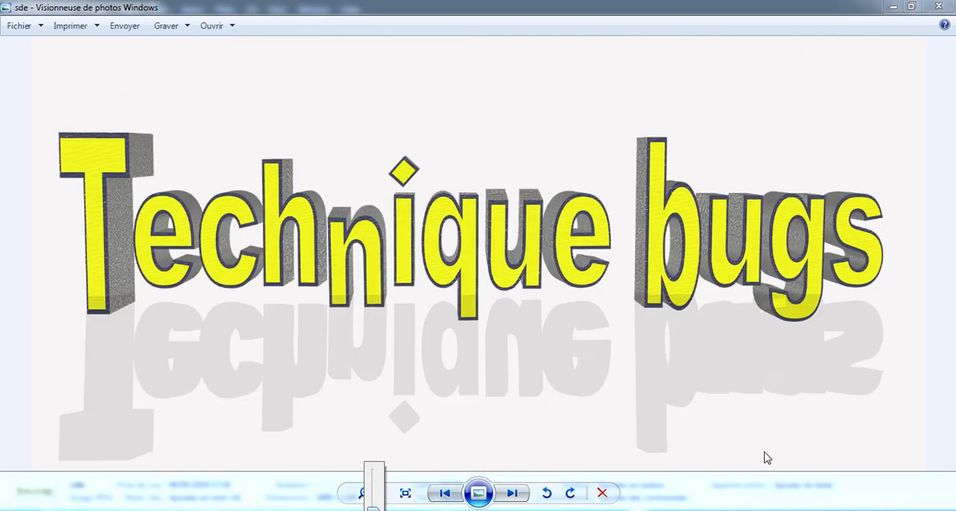